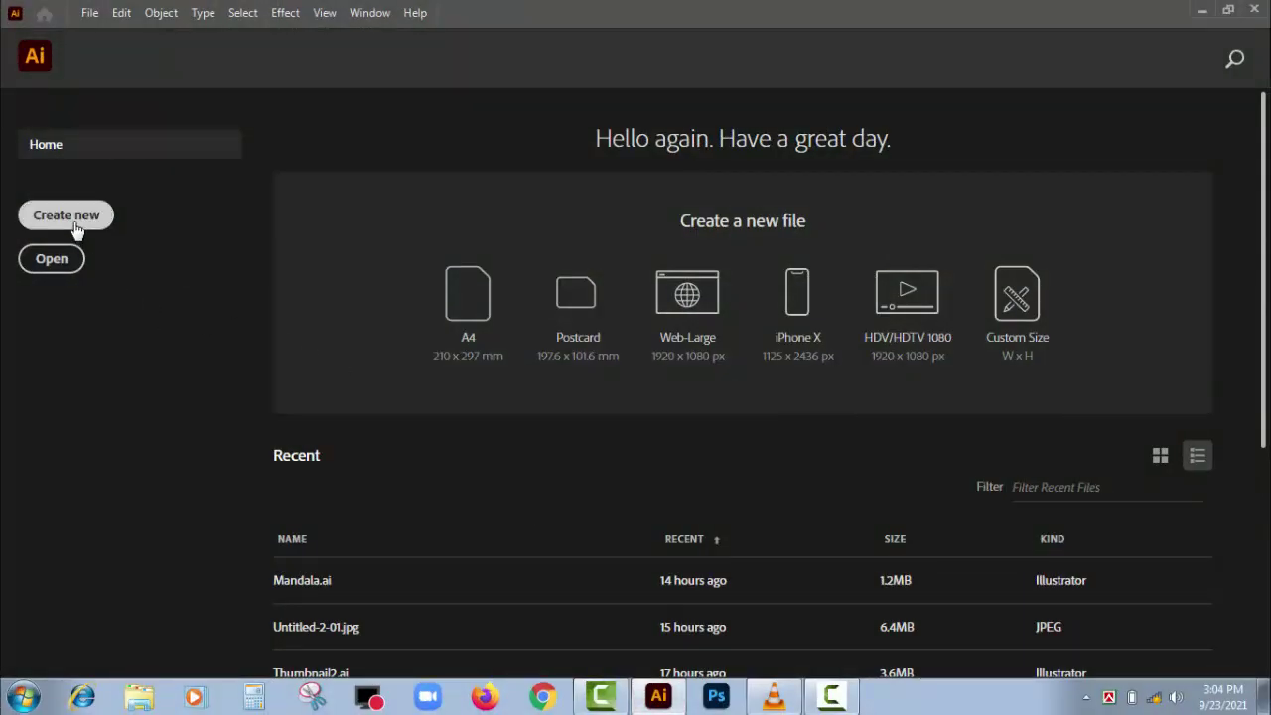
Create a new document through More Settings named 'Optical Art', 1200 × 1200 px in RGB
left_click(78, 229)
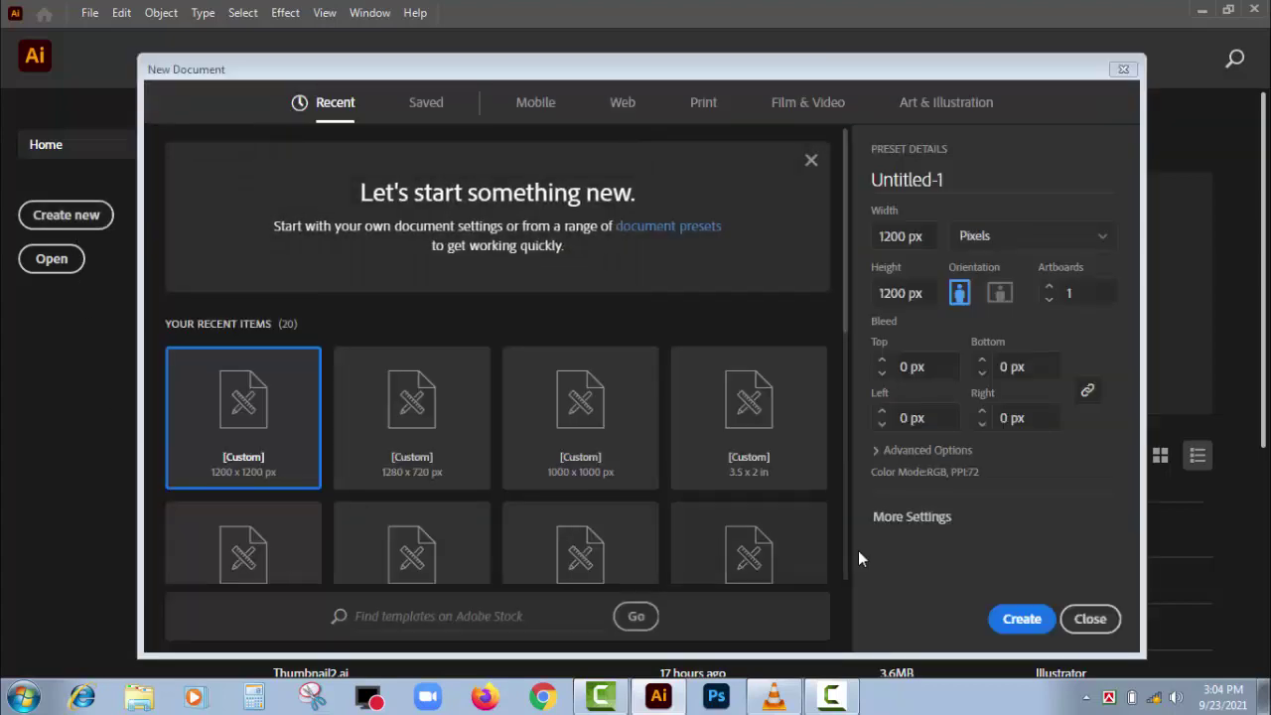
left_click(914, 517)
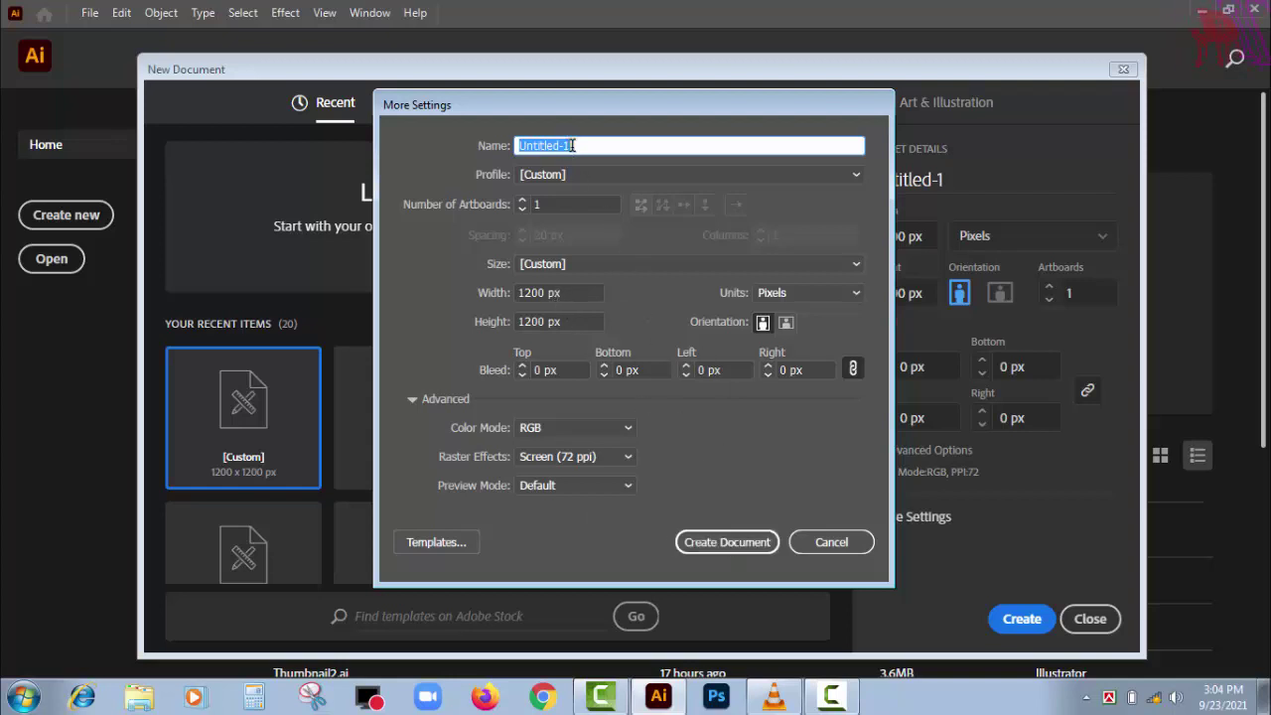
type("Optical Art")
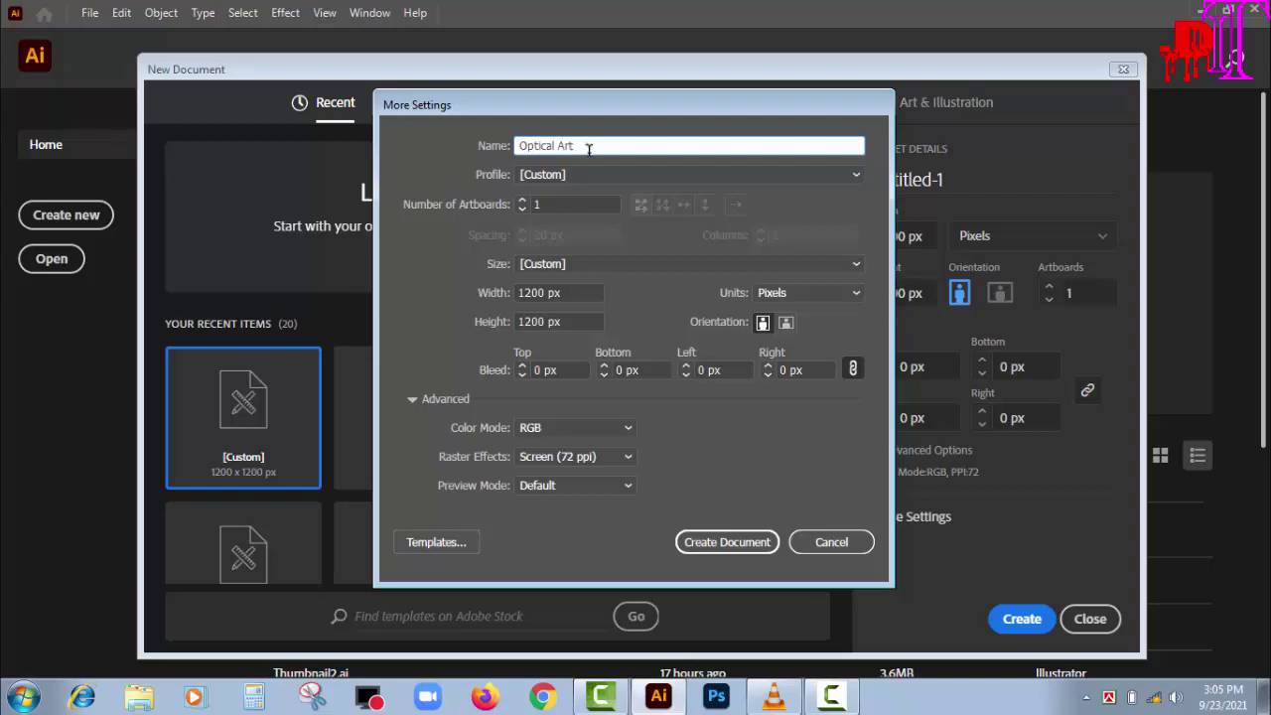
left_click(710, 542)
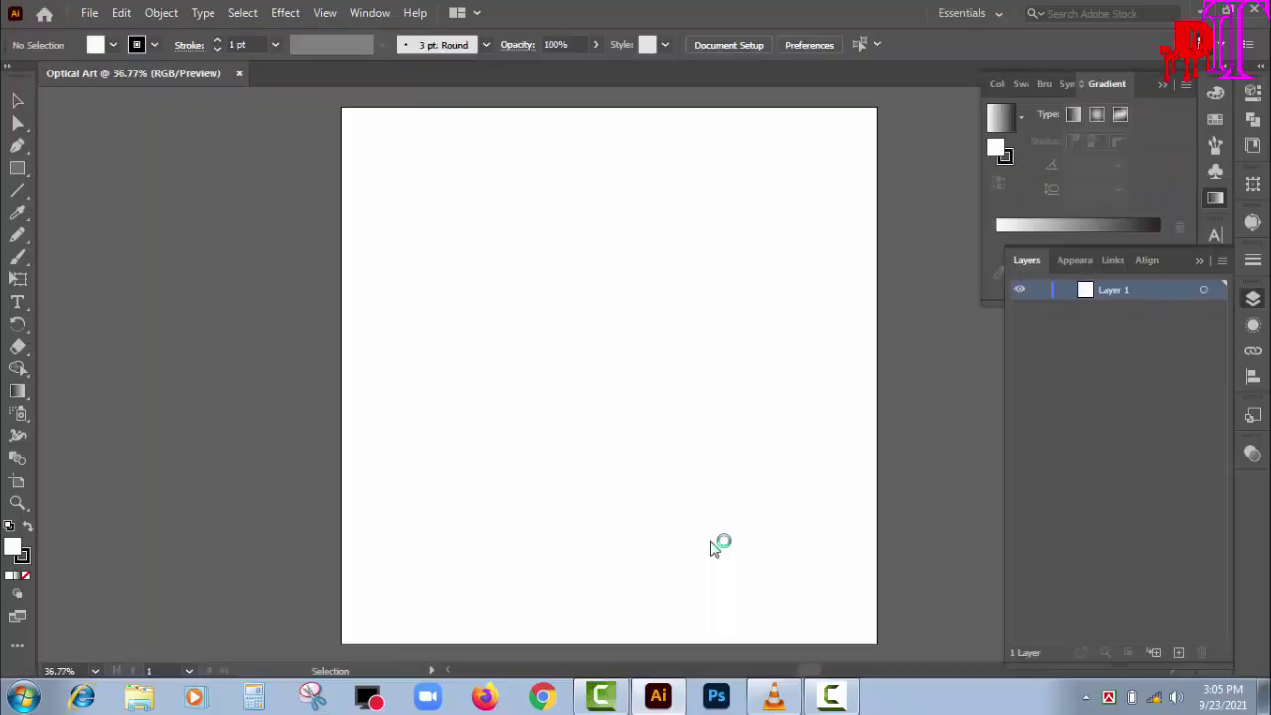
Collapse the side panels, zoom out and draw a 258 px circle with the Ellipse Tool
left_click(1163, 84)
left_click(1201, 260)
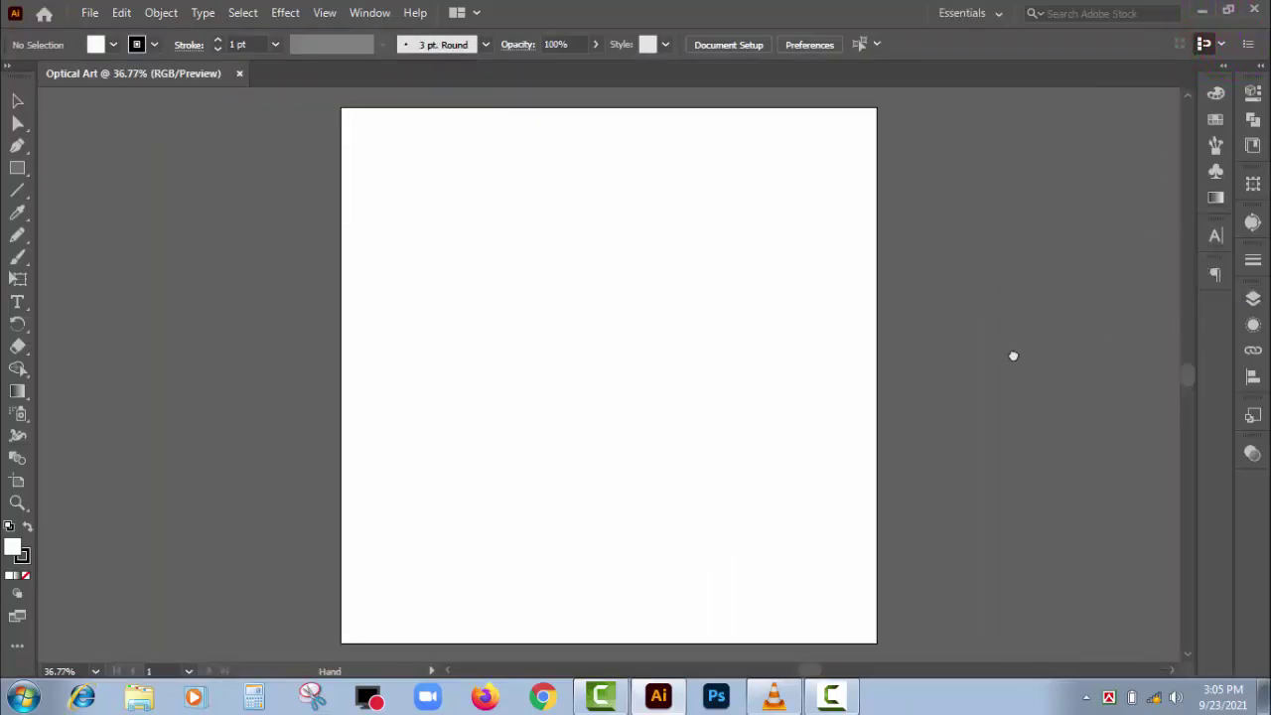
left_click_drag(1013, 354, 887, 361)
key("ctrl+minus")
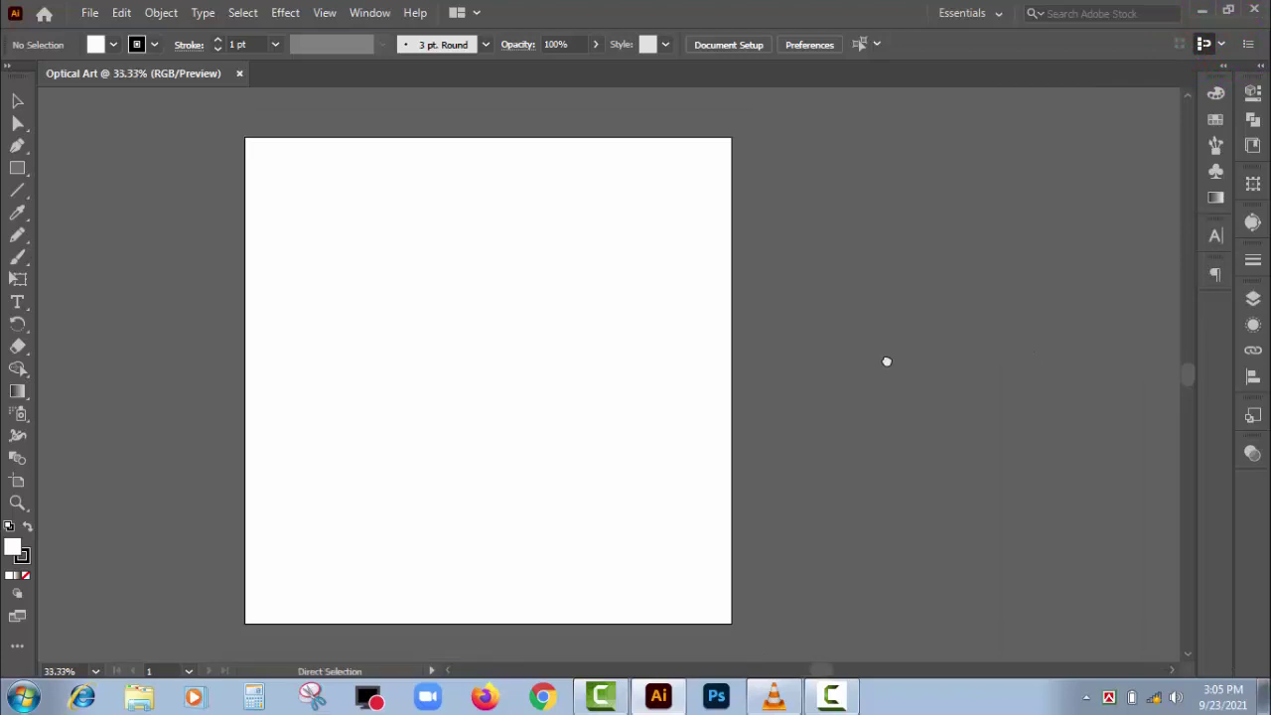
left_click(17, 169)
right_click(24, 175)
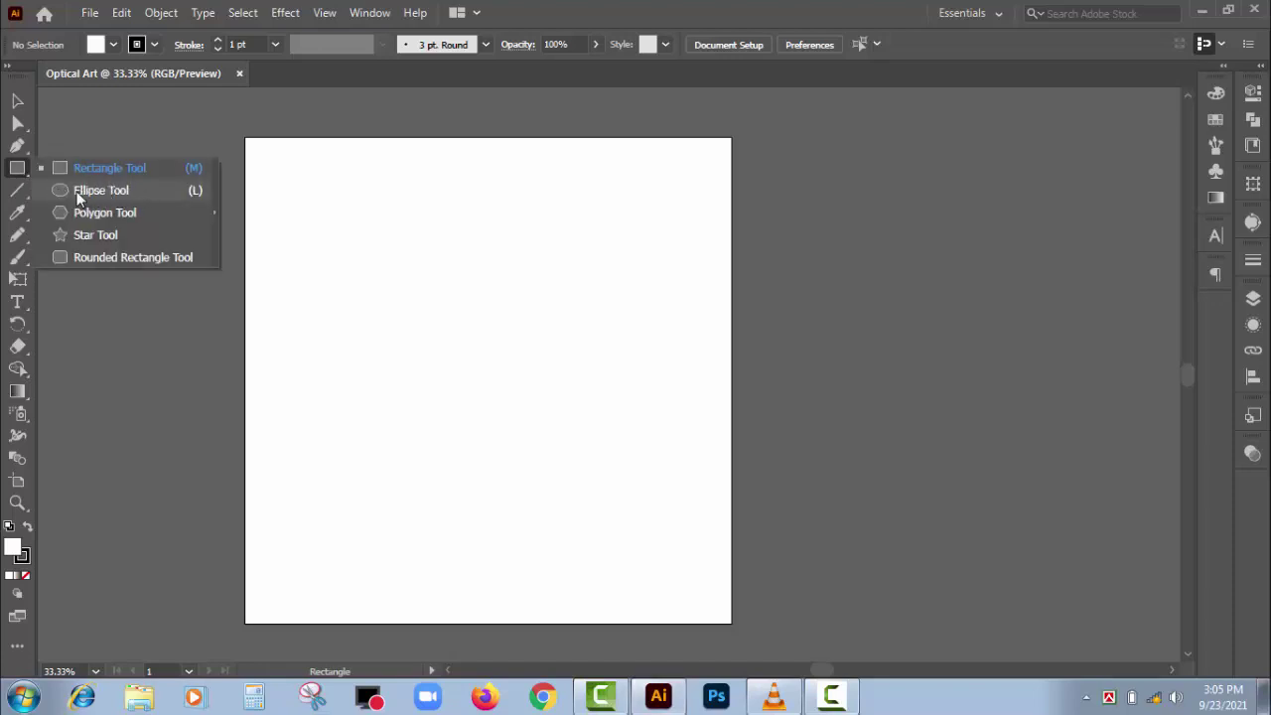
left_click(62, 192)
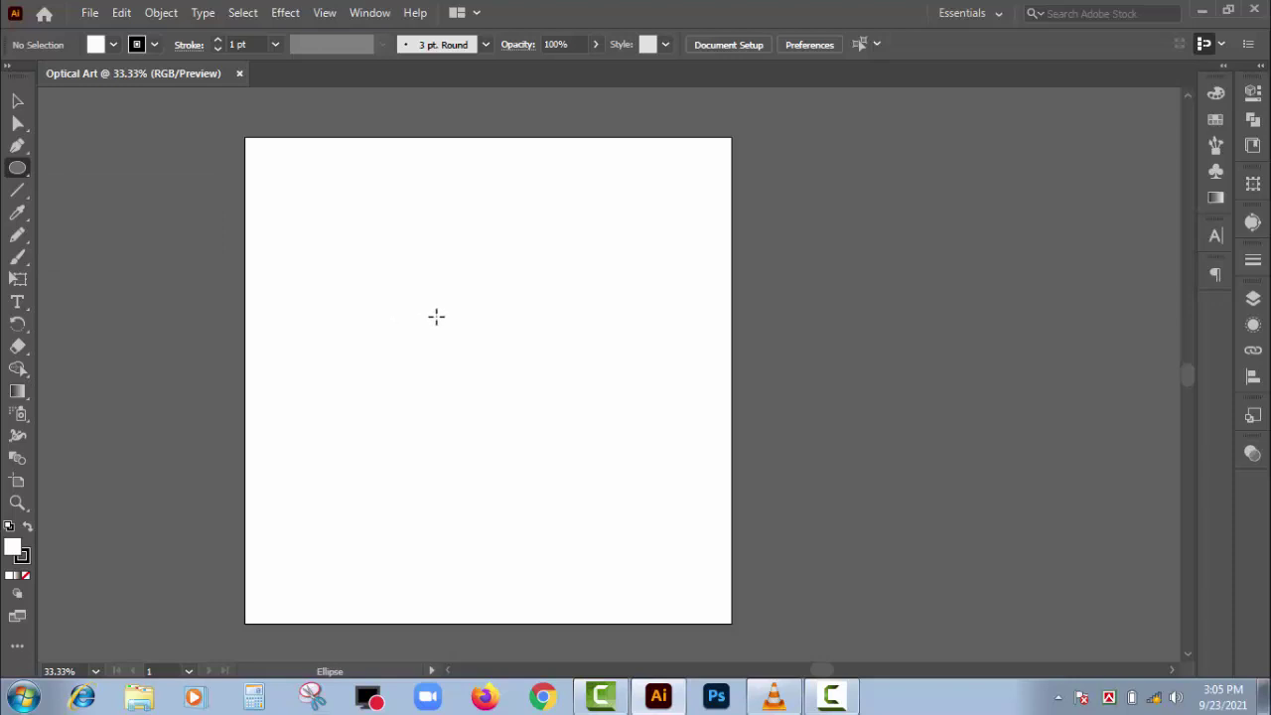
mouse_move(436, 315)
left_mouse_down()
mouse_move(622, 516)
mouse_move(566, 447)
left_mouse_up()
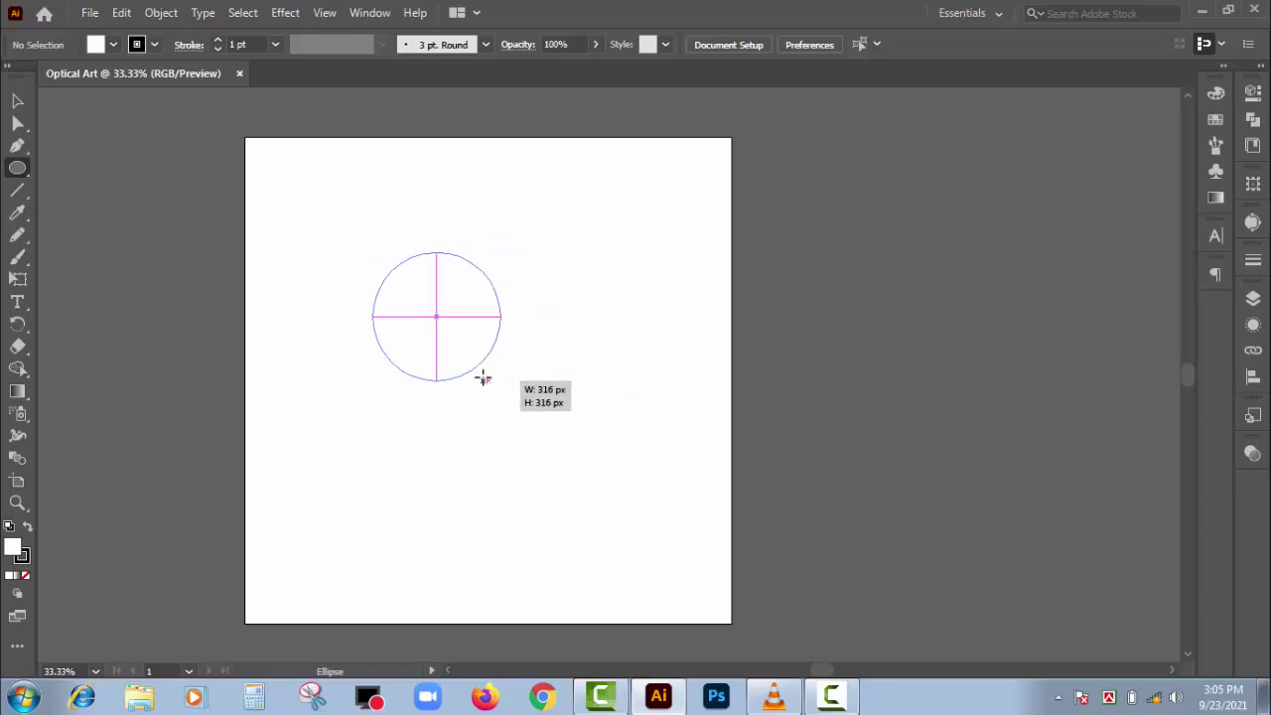
left_click_drag(566, 446, 473, 368)
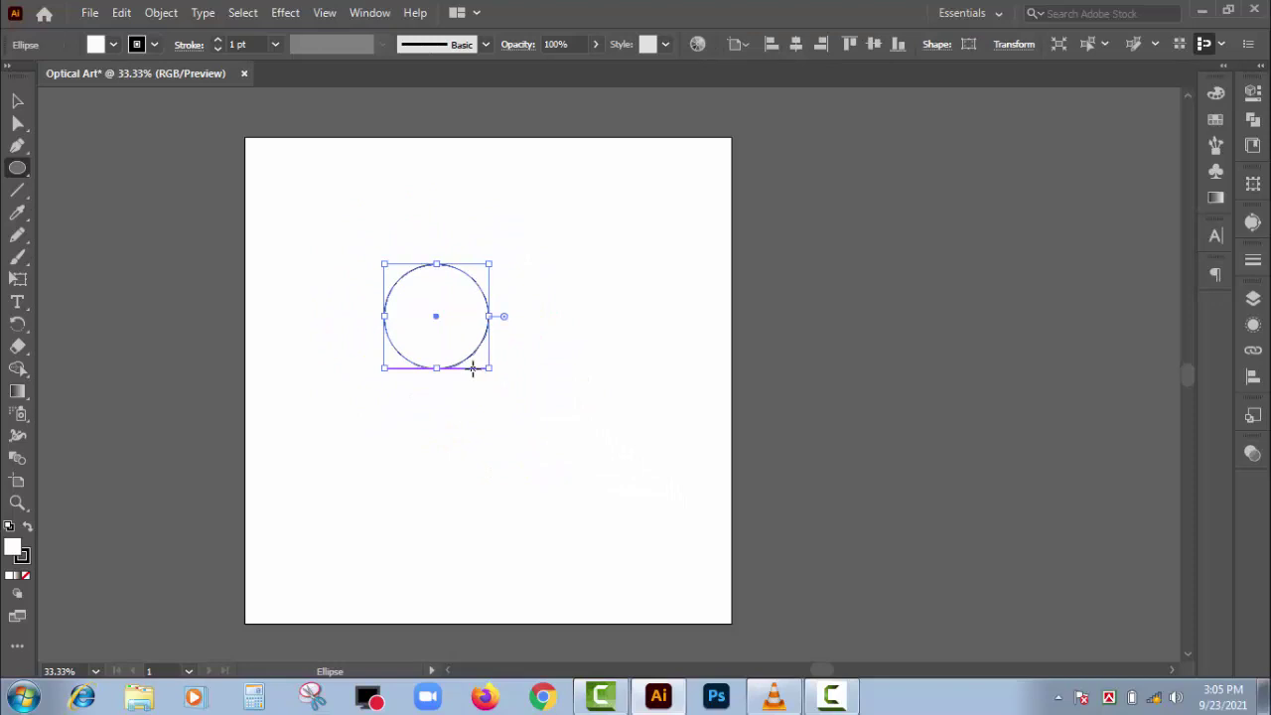
Give the circle no stroke and a solid black fill, then reselect it
left_click(137, 45)
left_click(11, 74)
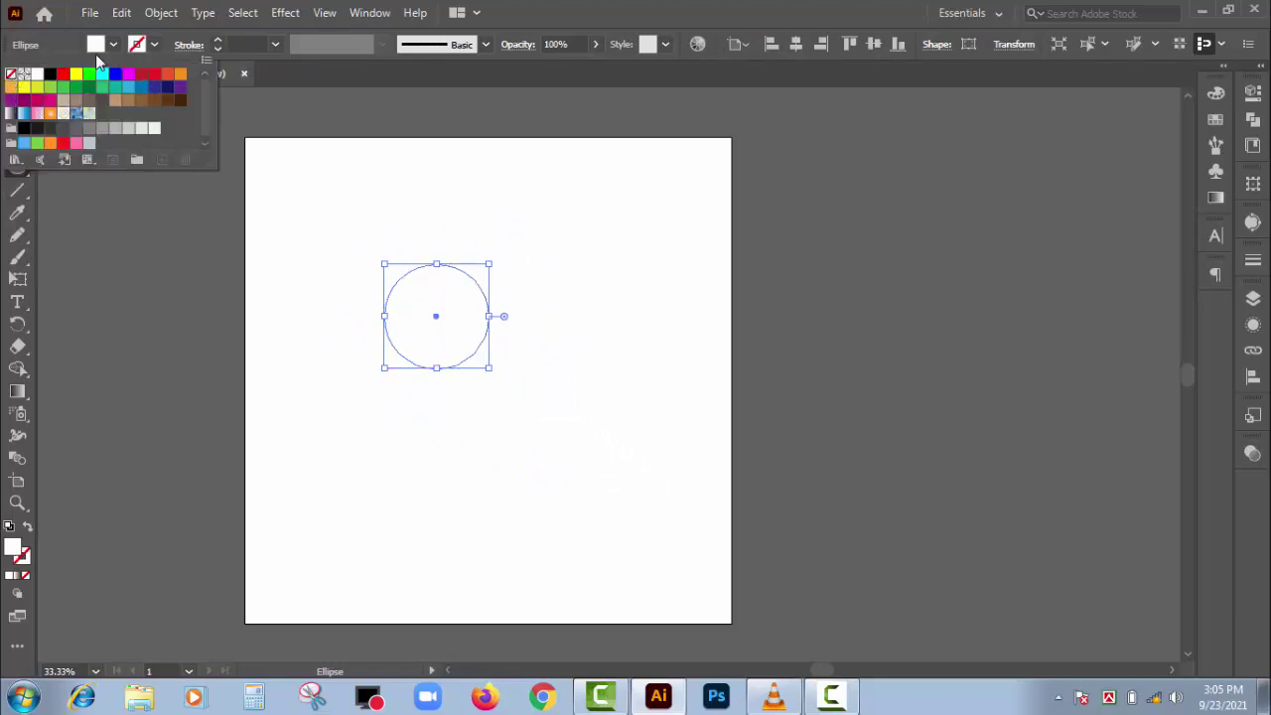
left_click(95, 50)
left_click(91, 44)
left_click(50, 75)
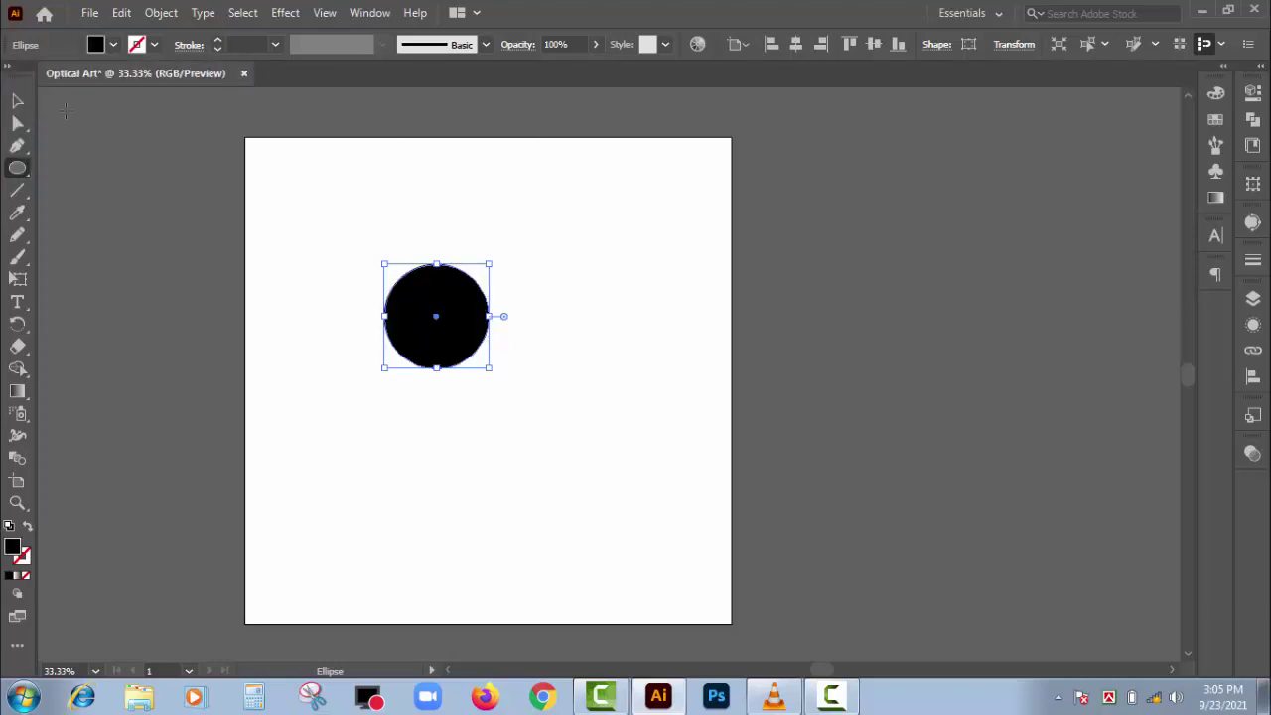
left_click(17, 100)
left_click(543, 385)
left_click(475, 348)
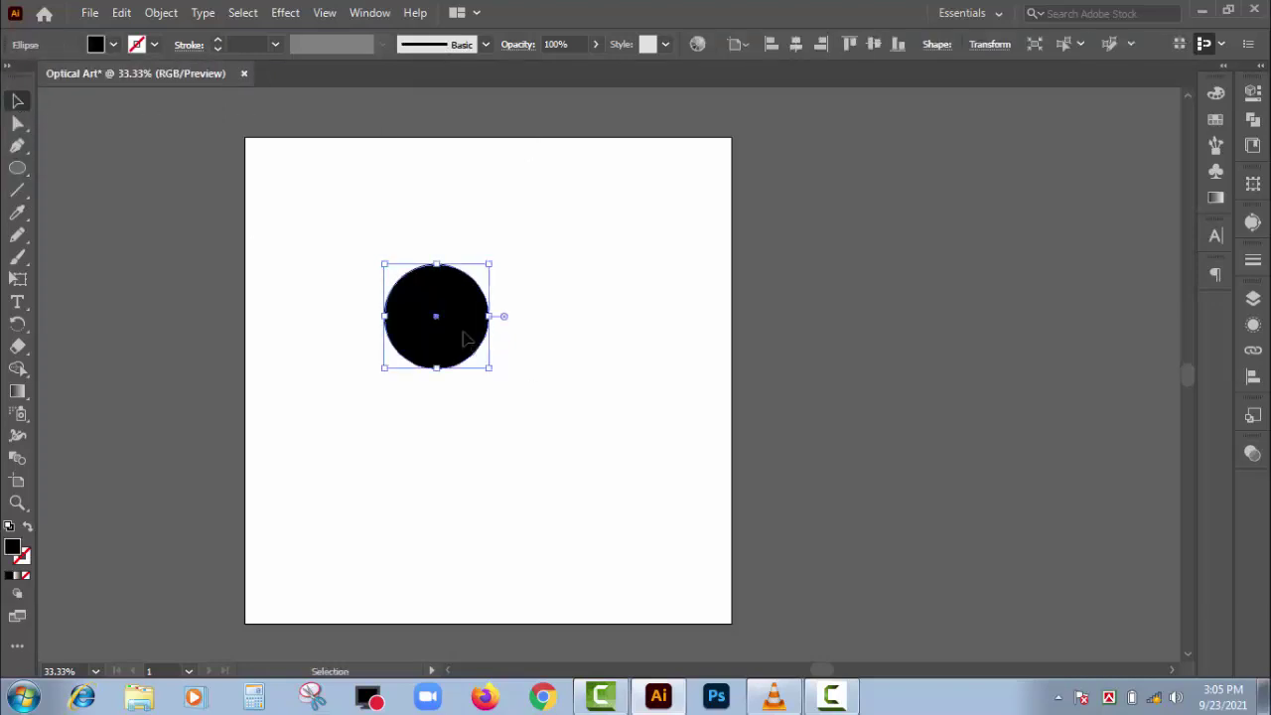
Duplicate the circle 32 px right and use Shape Builder to keep only the left crescent
left_click(466, 337, "shift")
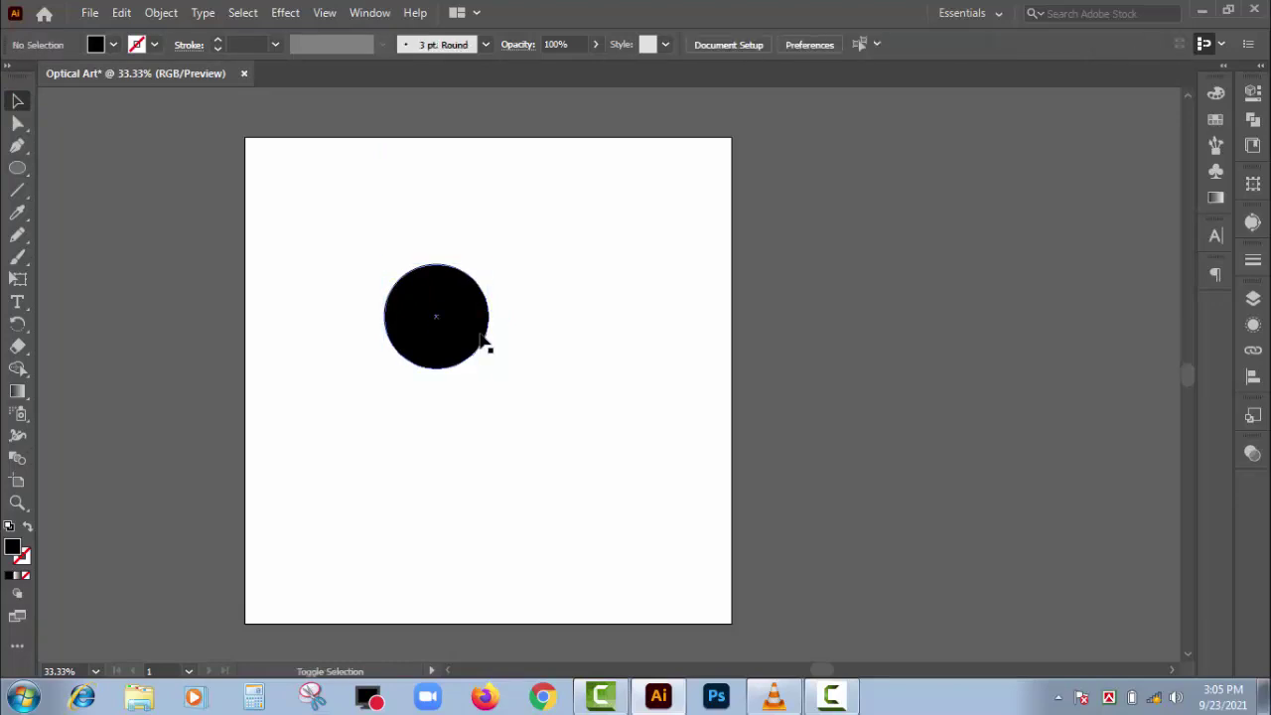
left_click_drag(461, 331, 476, 337)
left_click(549, 422)
left_click_drag(334, 266, 605, 416)
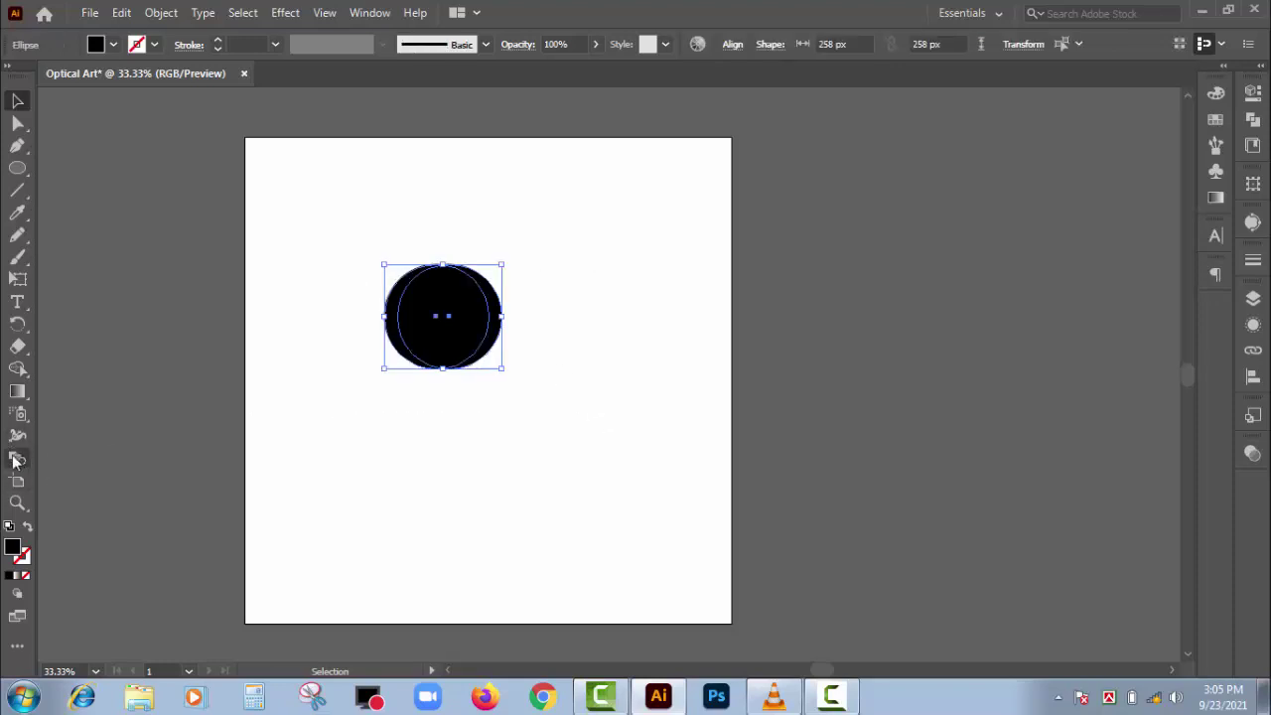
left_click(18, 369)
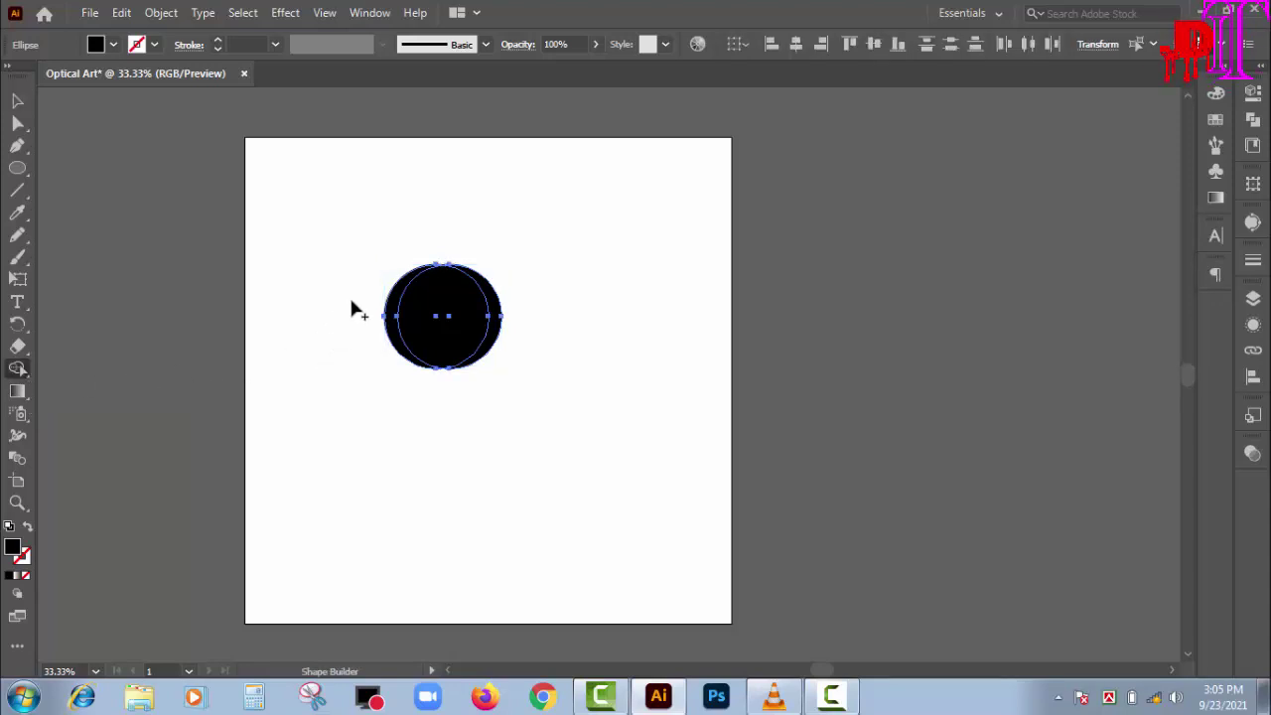
left_click(442, 318, "alt")
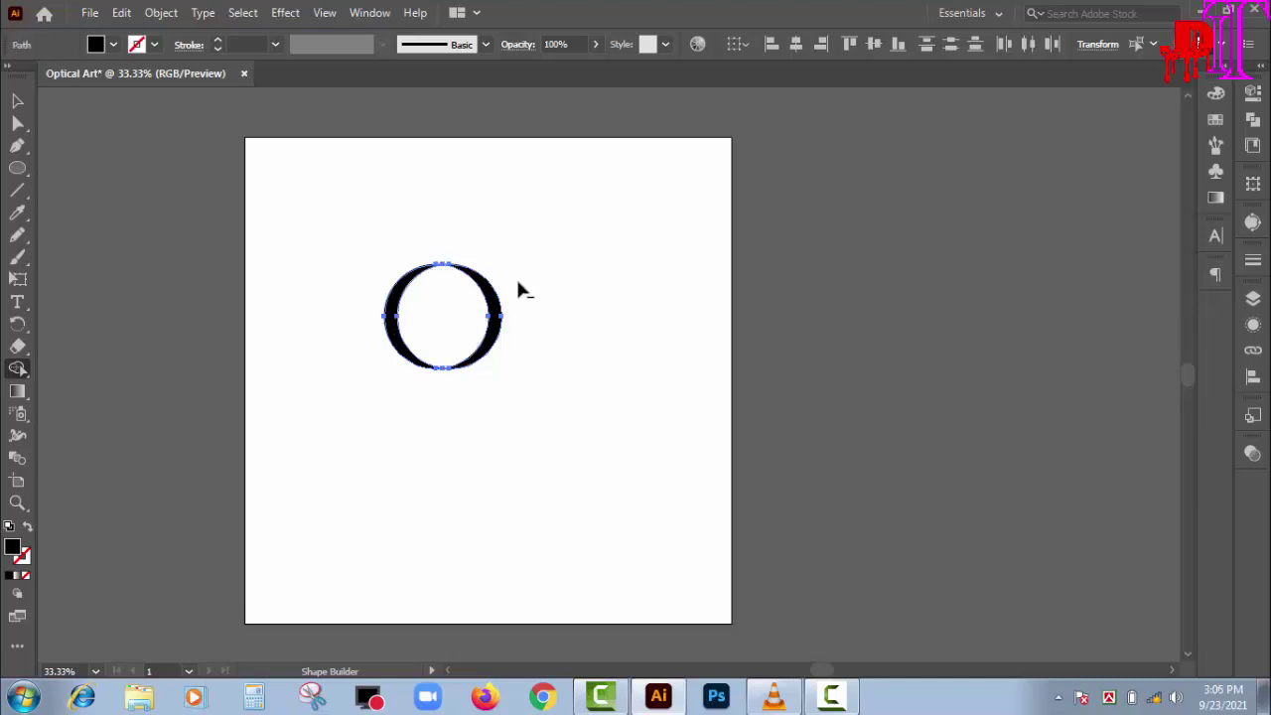
left_click_drag(524, 270, 484, 352)
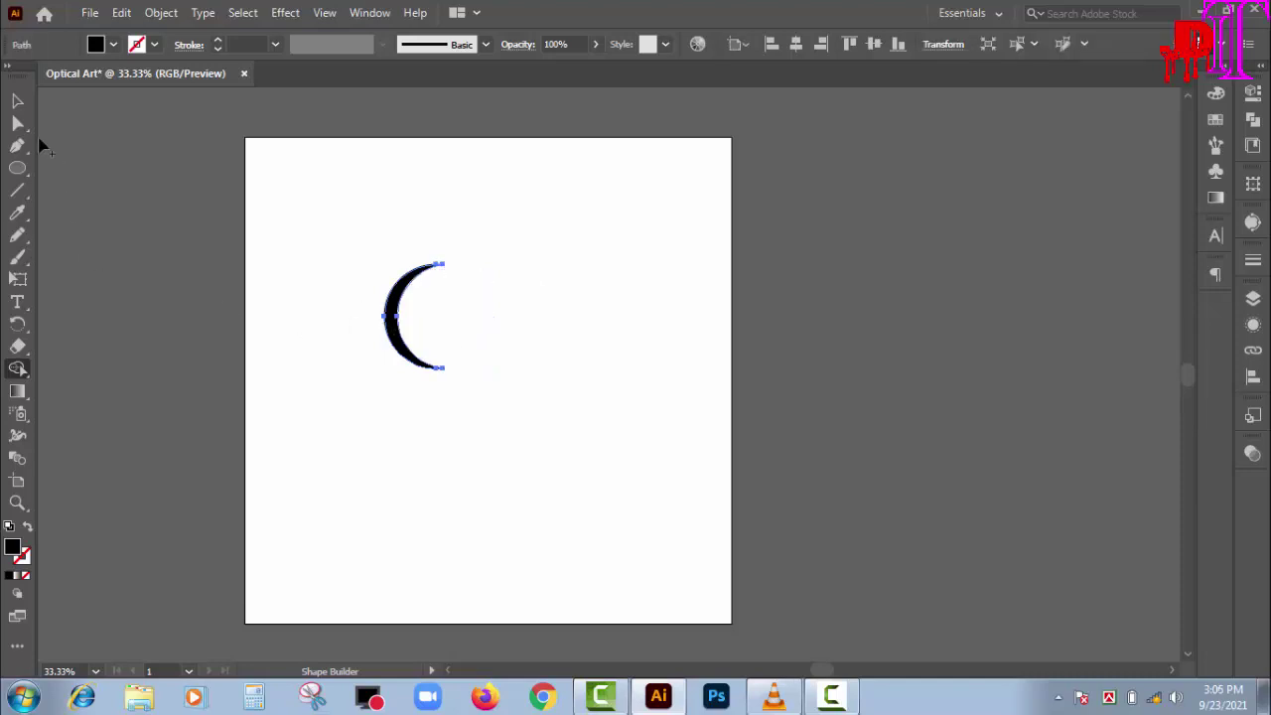
Centre the crescent horizontally and vertically on the artboard
left_click(15, 102)
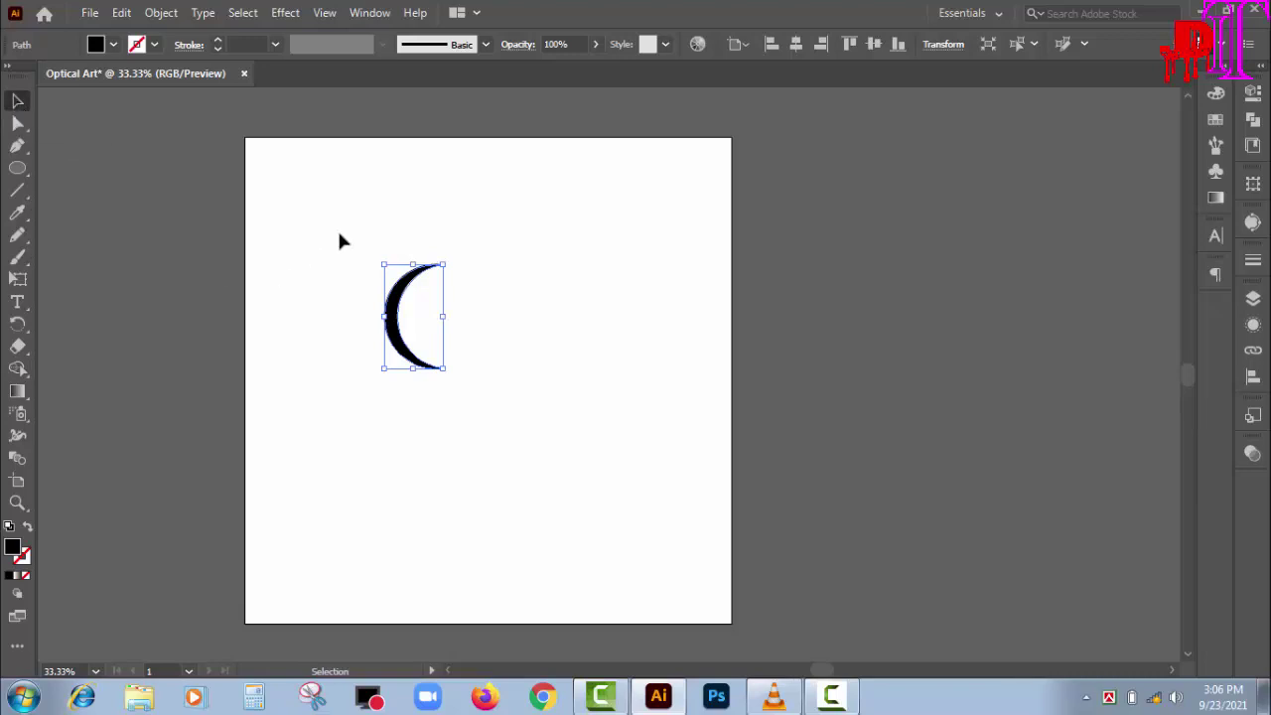
left_click_drag(327, 204, 526, 418)
left_click(796, 44)
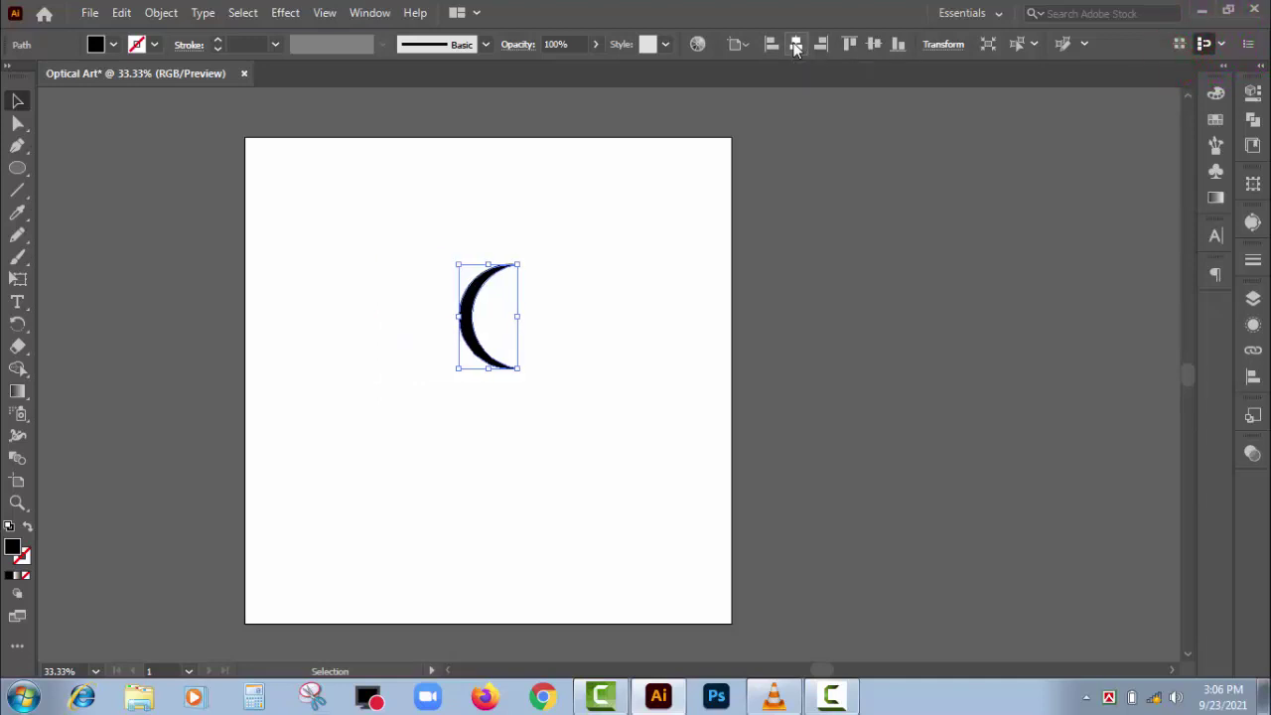
left_click(875, 44)
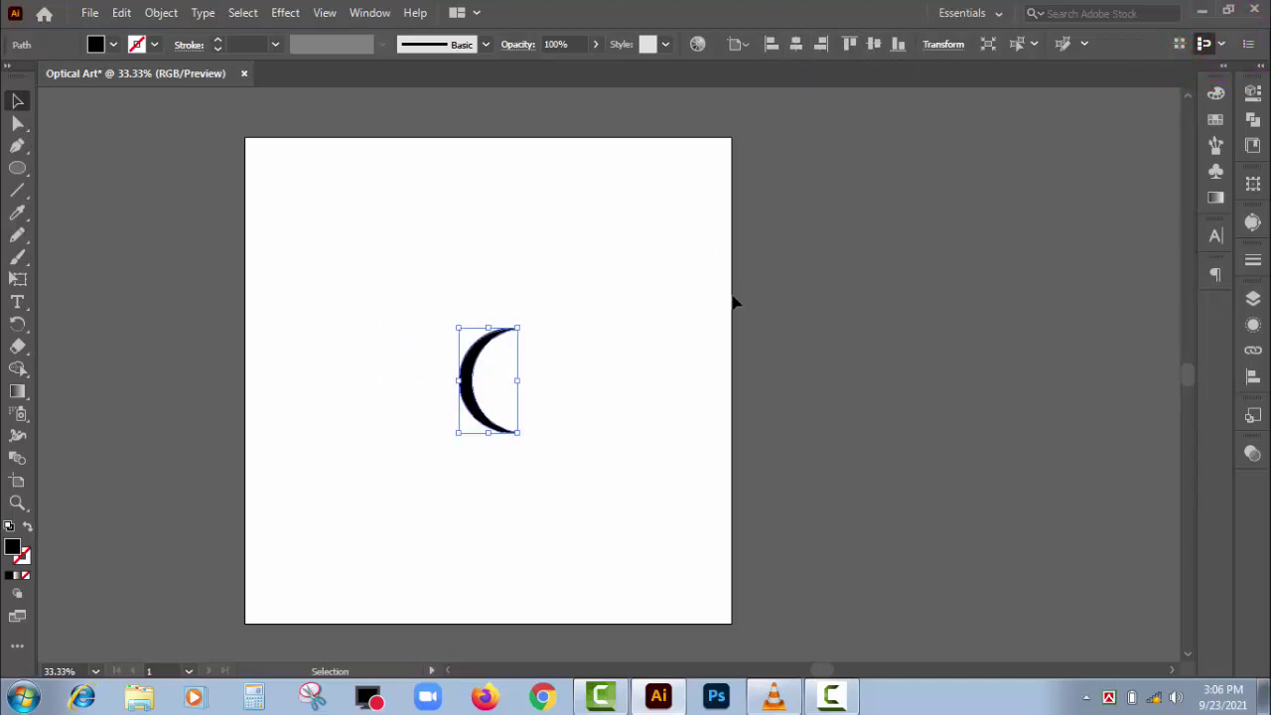
scroll(732, 302, "down", 2)
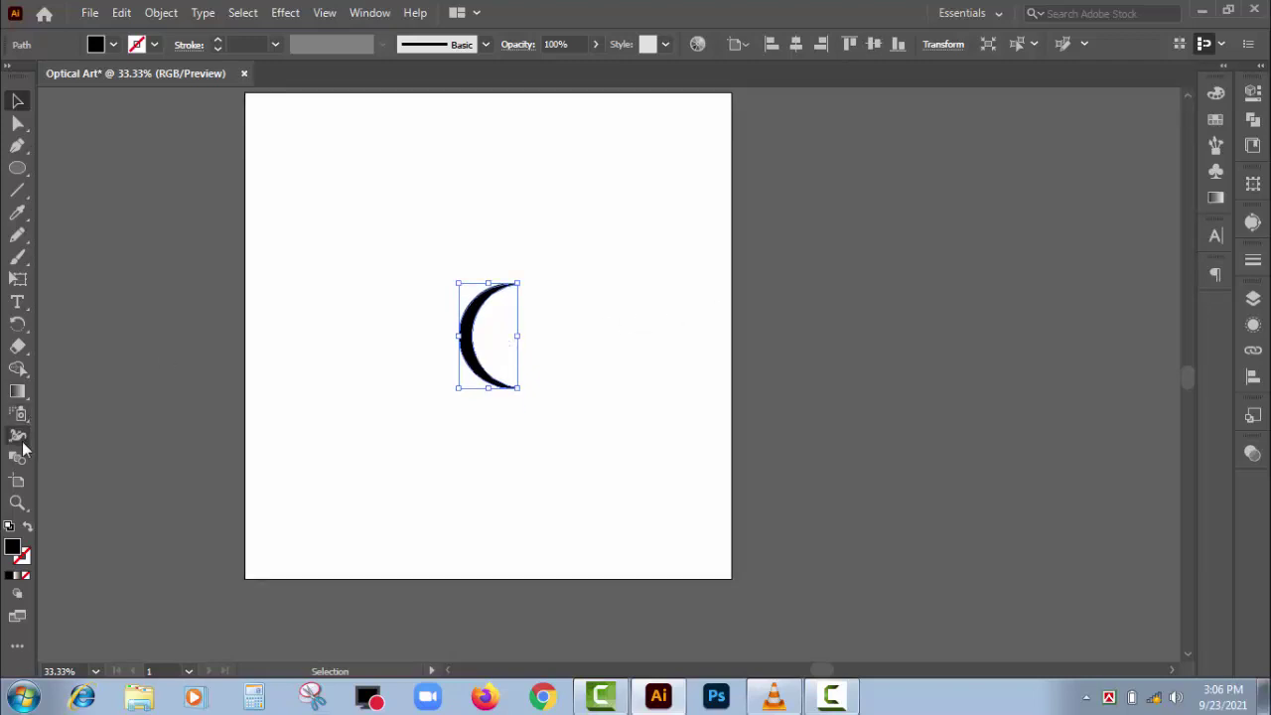
Zoom in and set the rotation origin on the crescent's bottom tip, undoing trial rotations
left_click(19, 324)
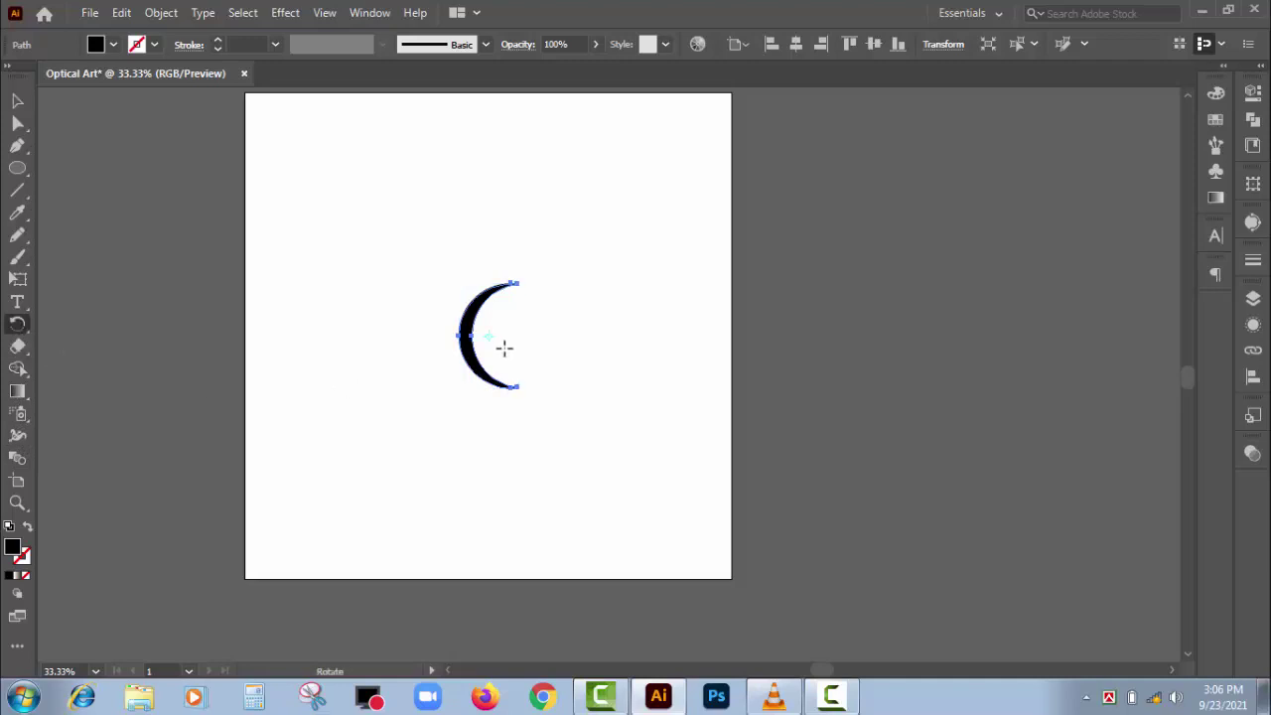
key("ctrl+equal")
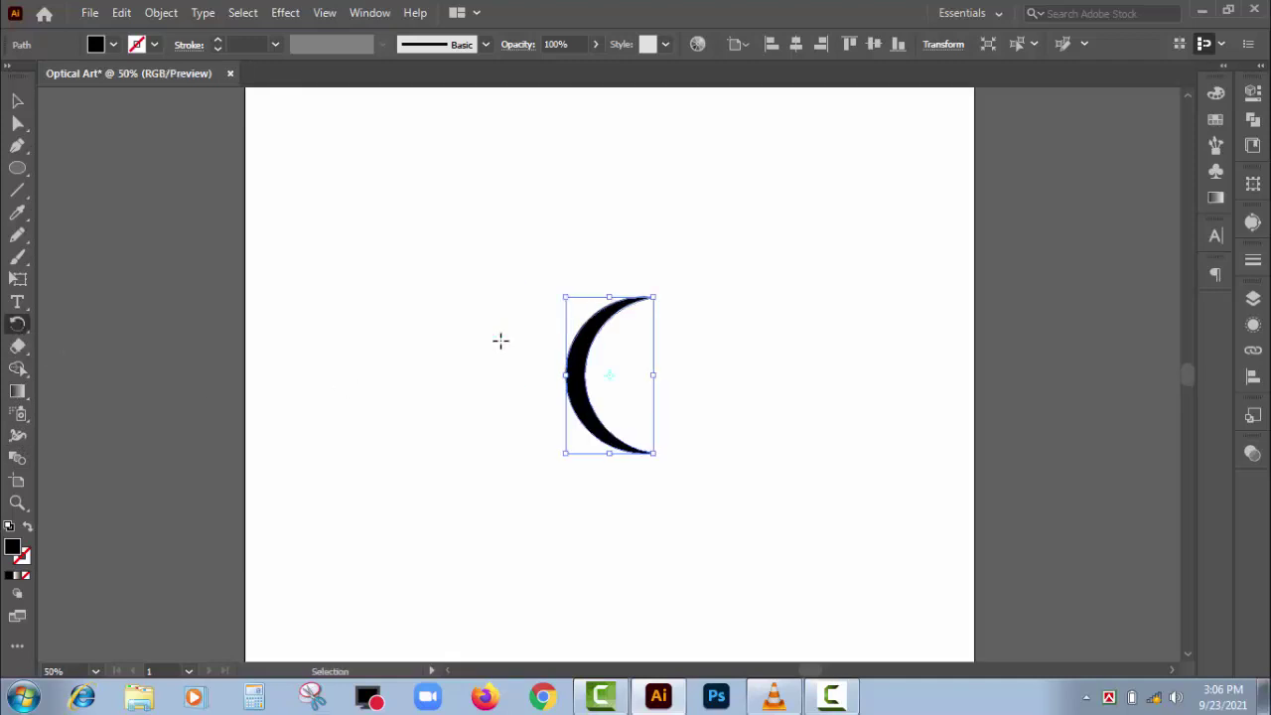
key("ctrl+equal")
scroll(500, 340, "down", 3)
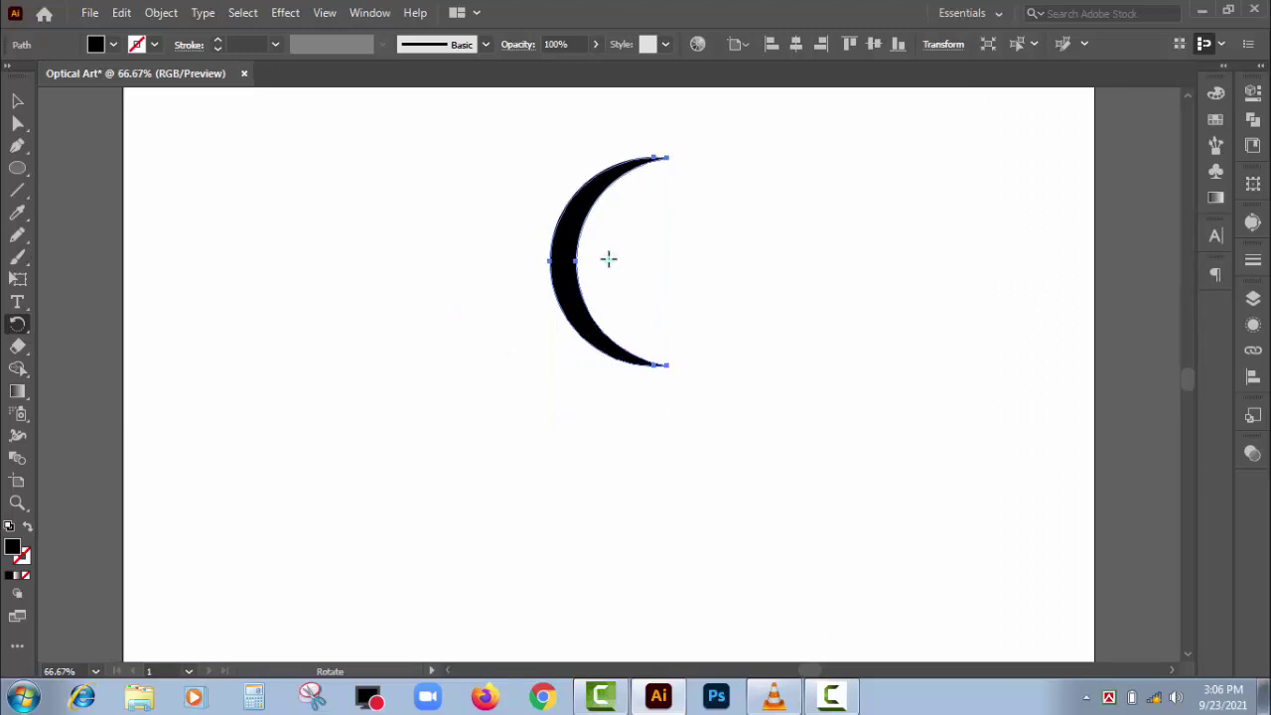
left_click_drag(608, 259, 619, 265)
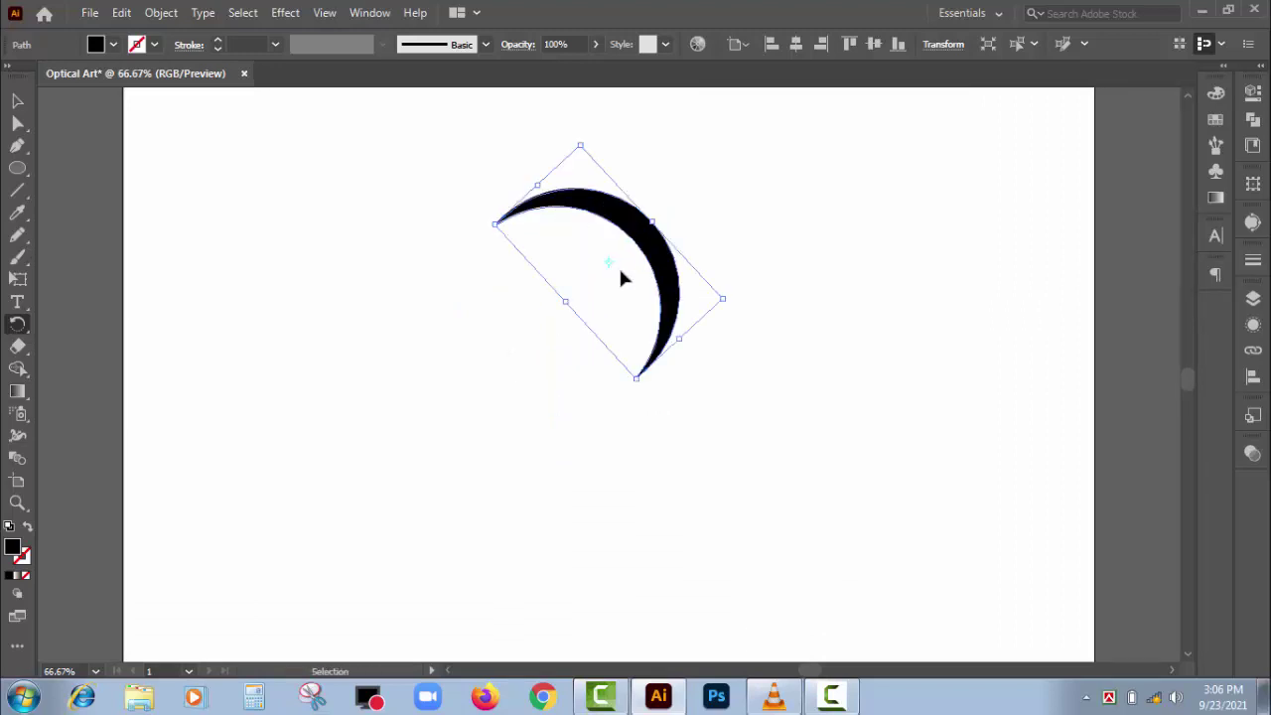
key("ctrl+z")
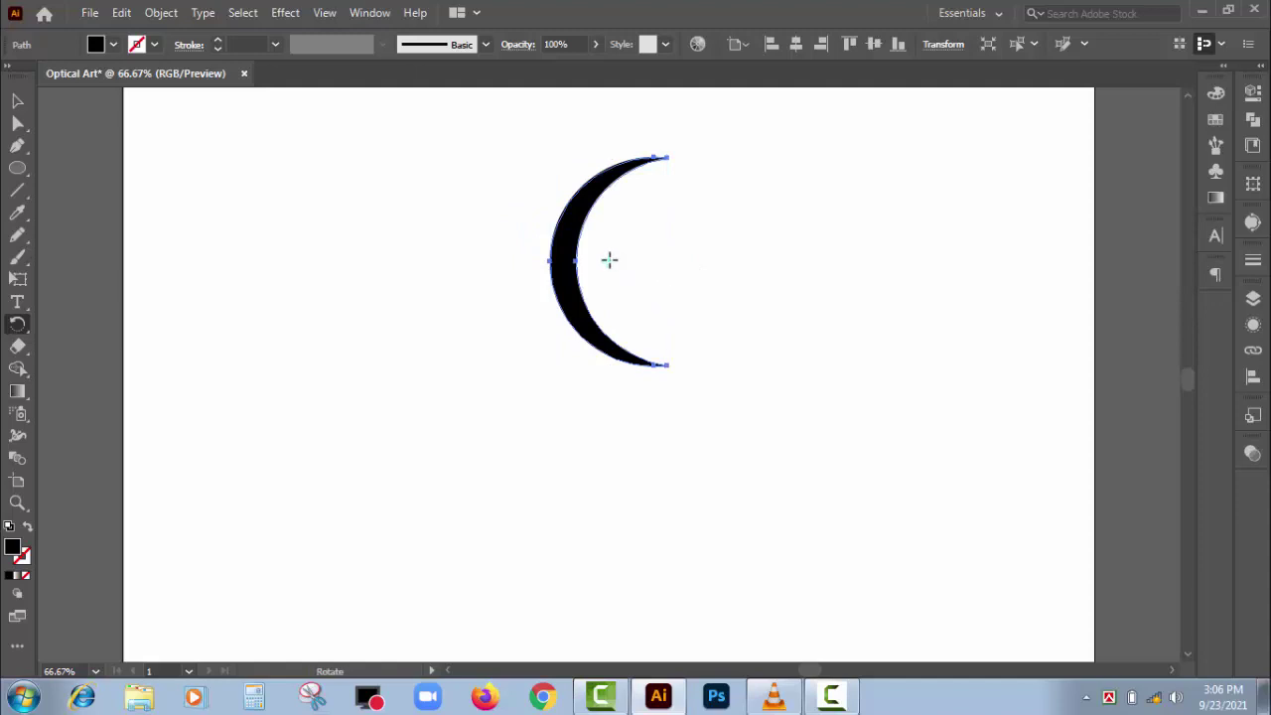
left_click_drag(609, 259, 625, 285)
key("ctrl+z")
left_click_drag(616, 270, 666, 363)
Rotate a copy about 15° and repeat with Ctrl+D until the crescents close the circle
left_click_drag(566, 294, 537, 335)
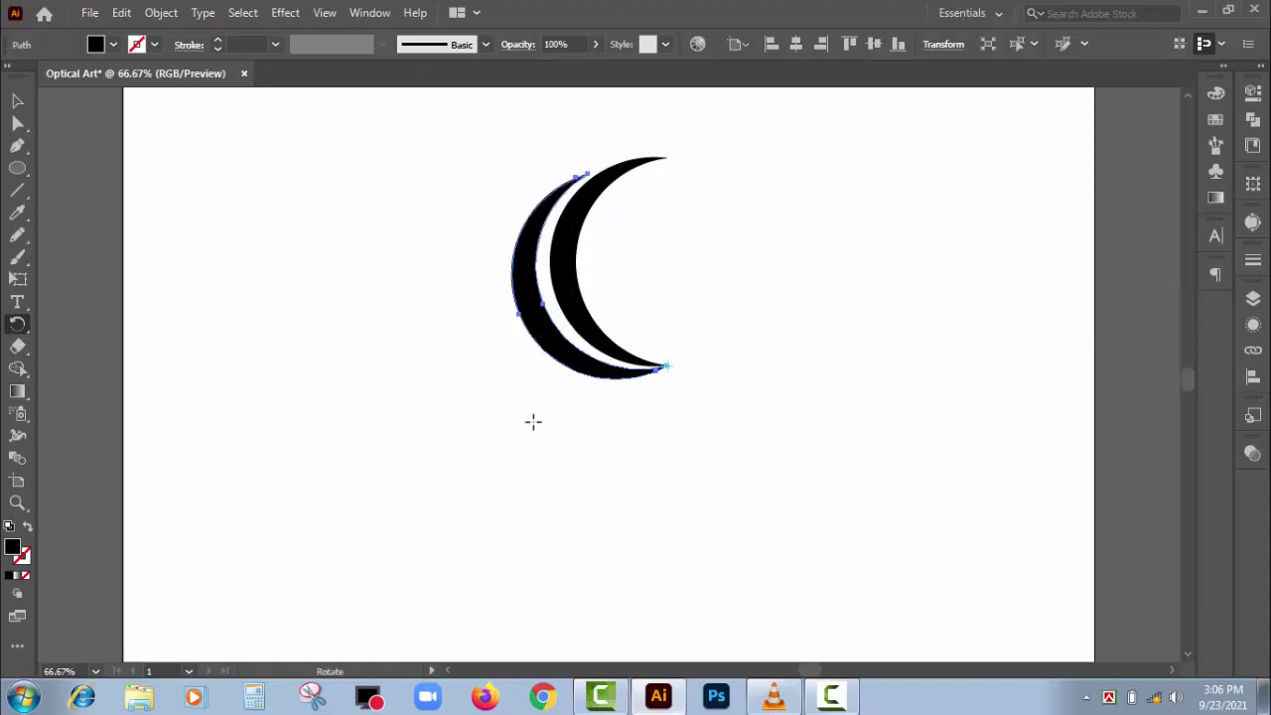
key("ctrl+d")
key("ctrl+d")
key("ctrl+d")
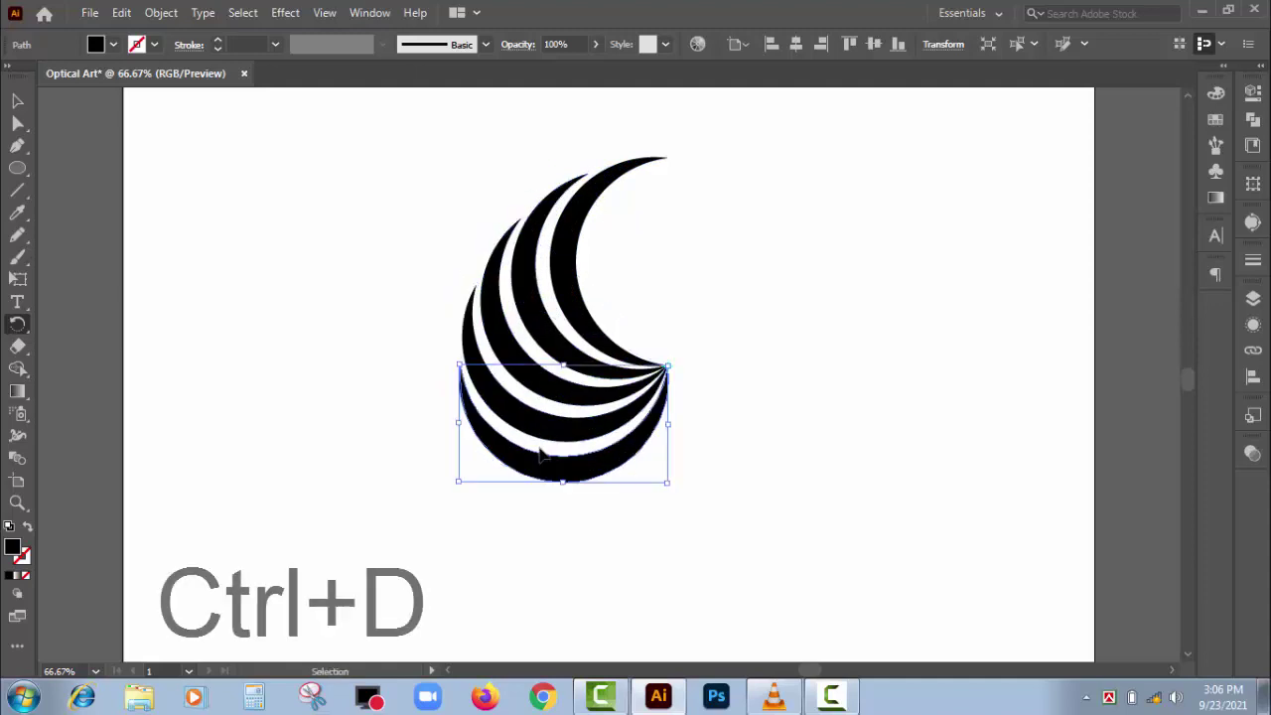
key("ctrl+d")
key("ctrl+d")
key("ctrl+d")
key("ctrl+d")
key("ctrl+d")
key("ctrl+d")
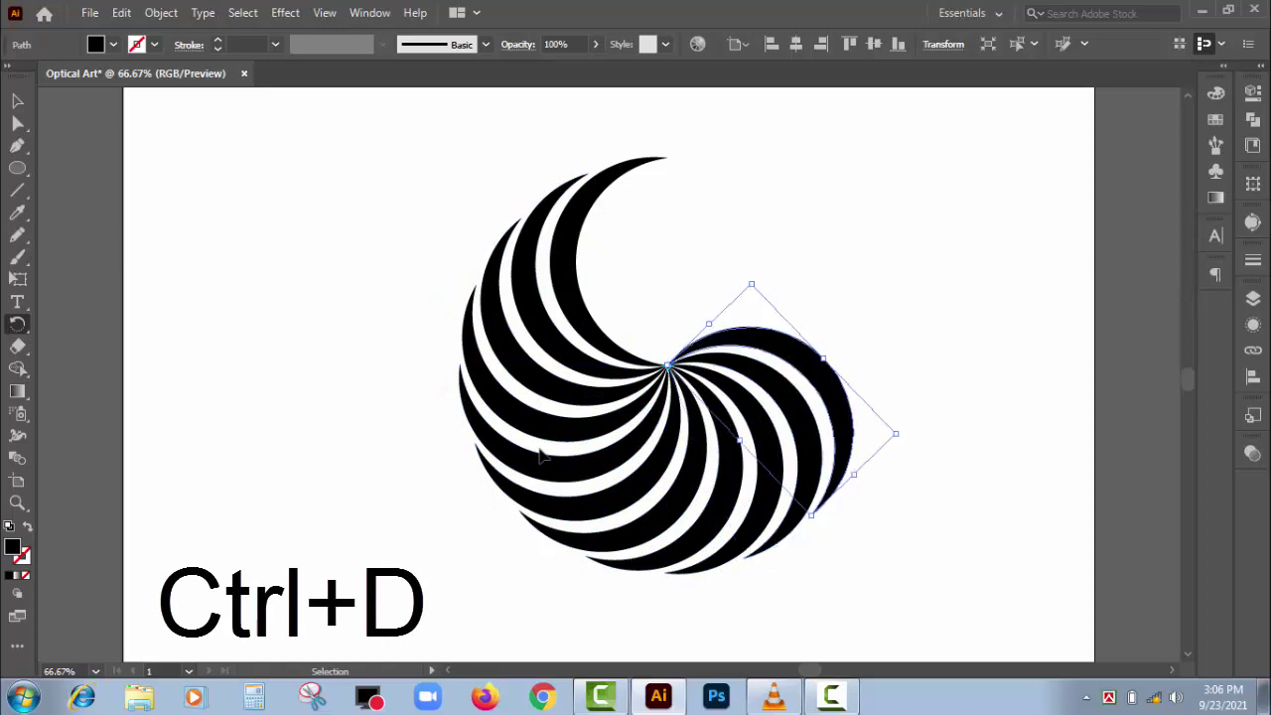
key("ctrl+d")
key("ctrl+d")
key("ctrl+d")
key("ctrl+d")
key("ctrl+d")
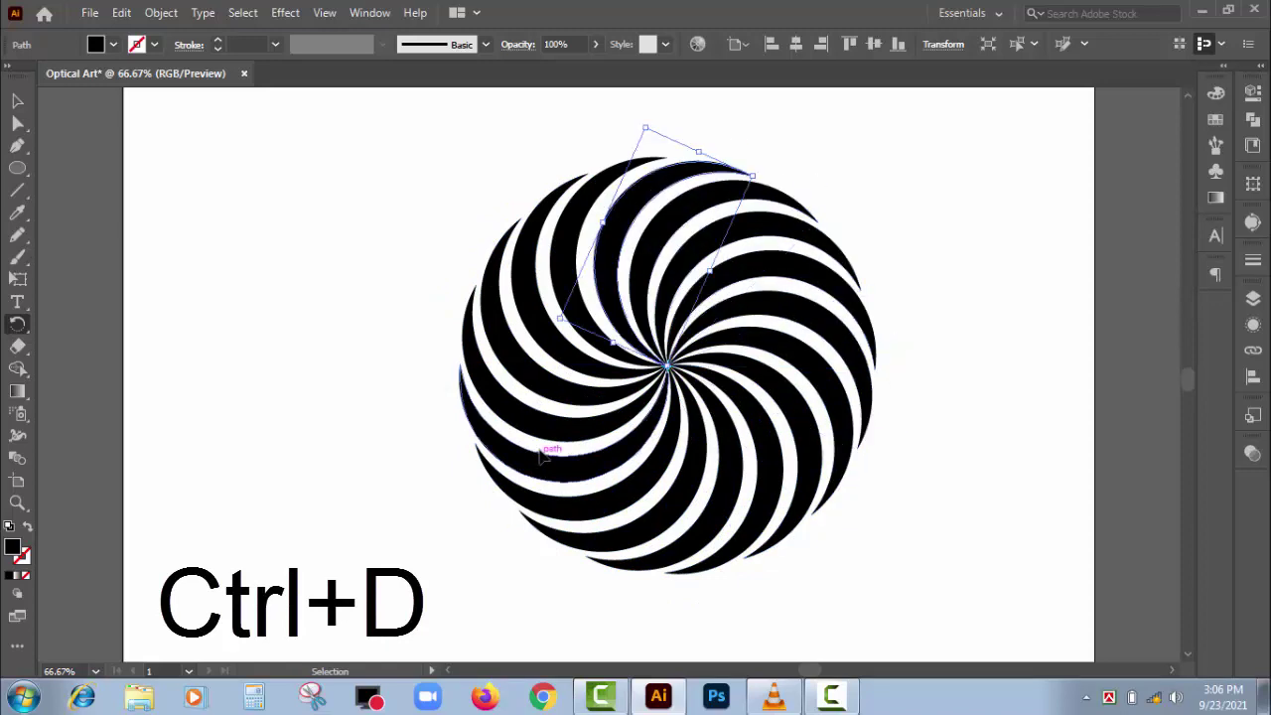
key("r")
scroll(556, 437, "up", 2)
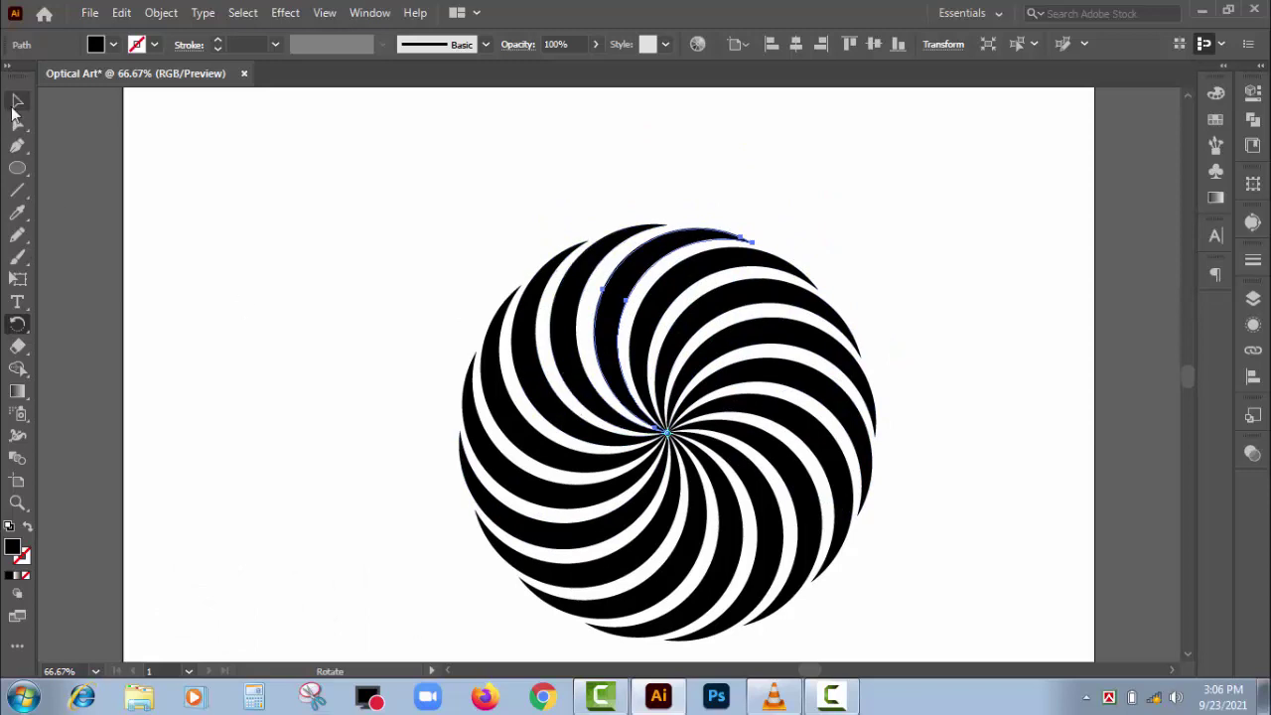
left_click(17, 100)
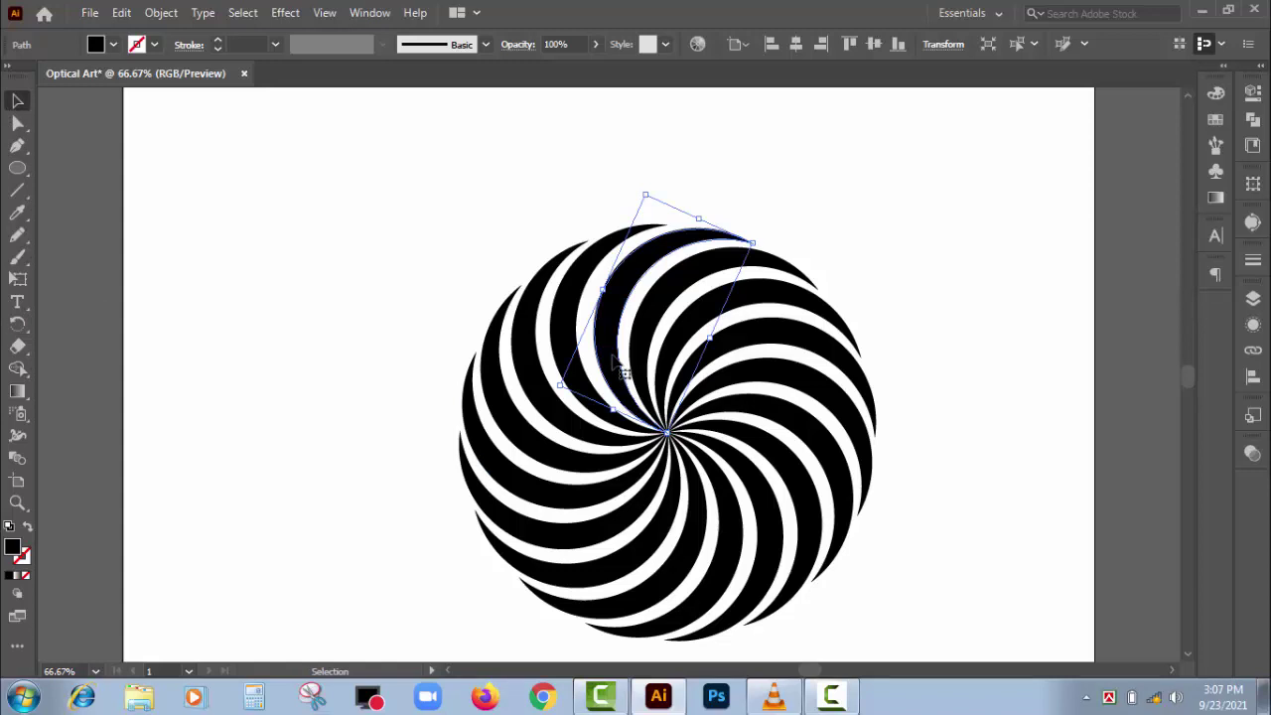
key("Left")
key("Left")
key("Left")
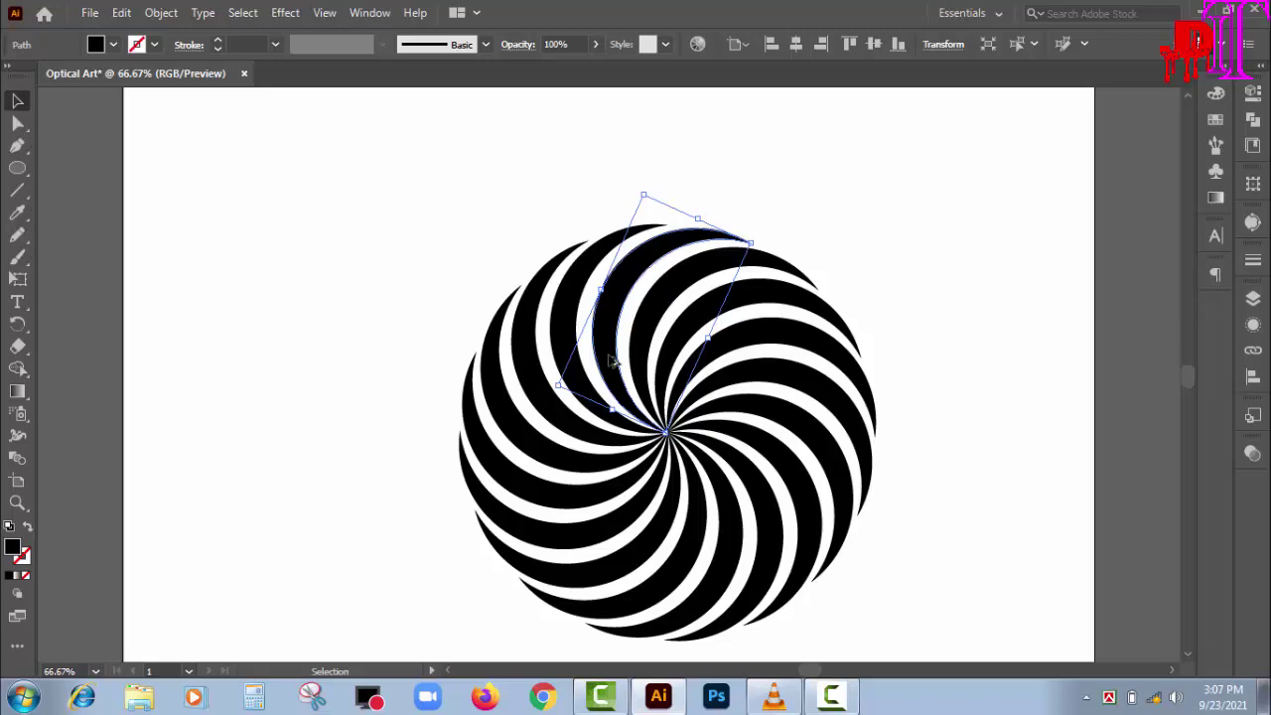
Drag one crescent out of the spiral to sit above it, deleting an accidental extra copy
left_click(531, 203)
left_click(576, 309)
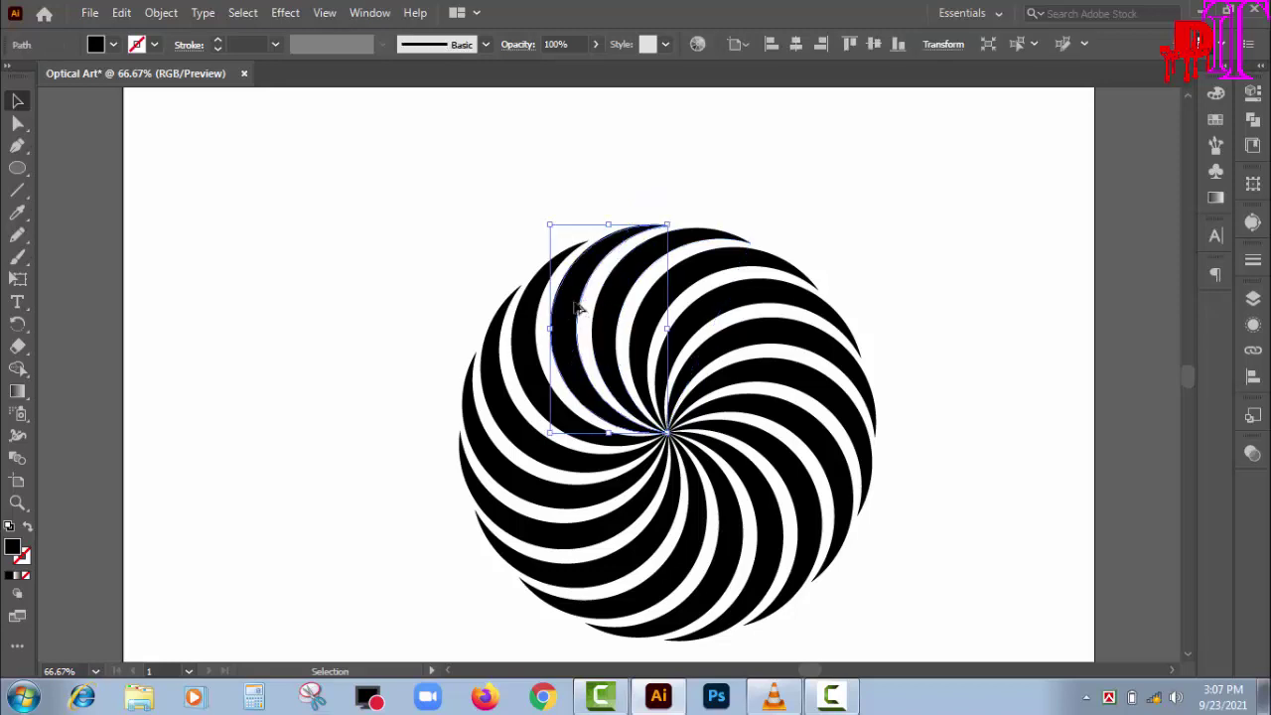
left_click_drag(576, 310, 675, 178)
scroll(779, 270, "up", 2)
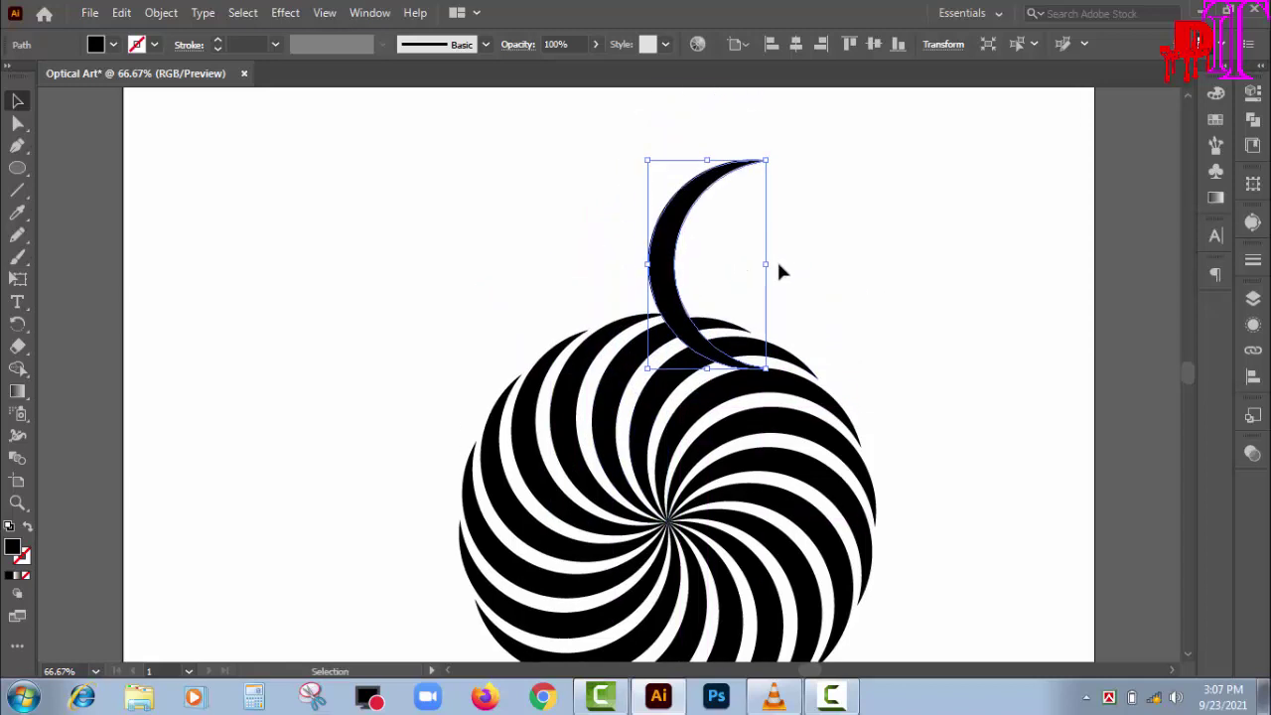
scroll(780, 270, "up", 2)
left_click_drag(667, 376, 635, 294)
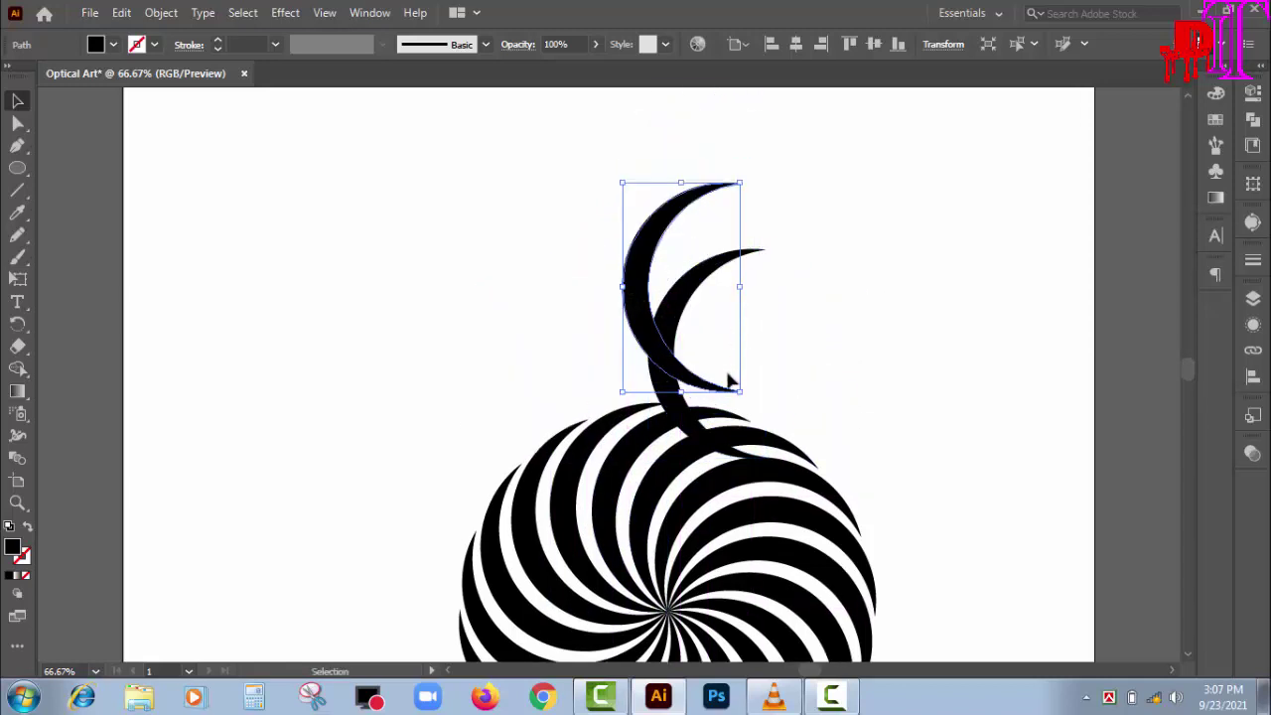
key("Delete")
left_click_drag(667, 370, 603, 317)
Reflect the crescent across the vertical axis and move it right above the spiral
right_click(627, 268)
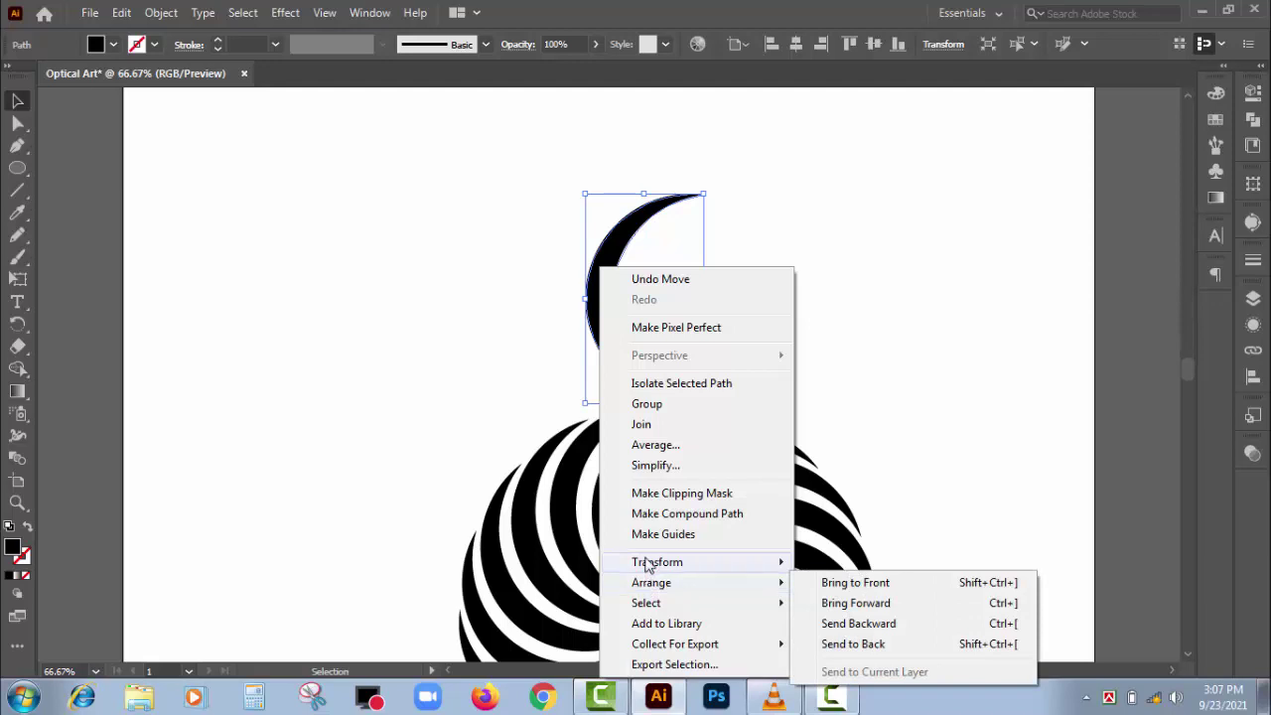
mouse_move(657, 561)
left_click(842, 470)
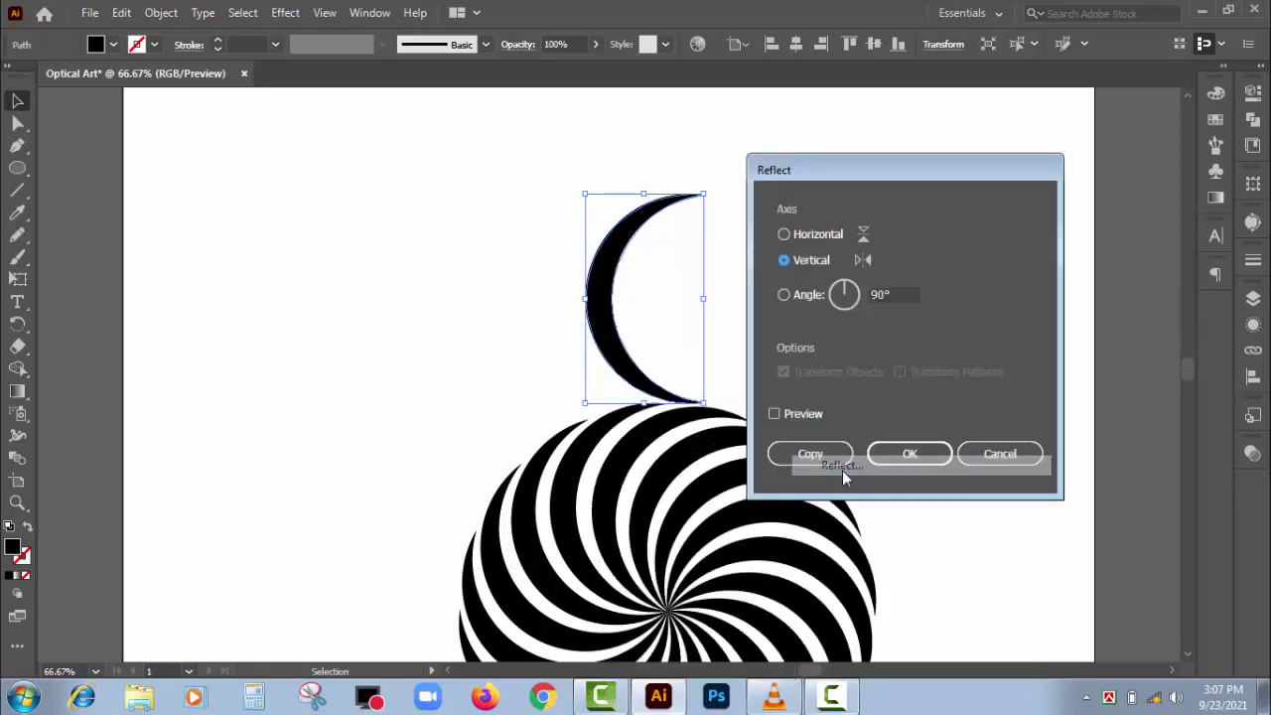
left_click(791, 414)
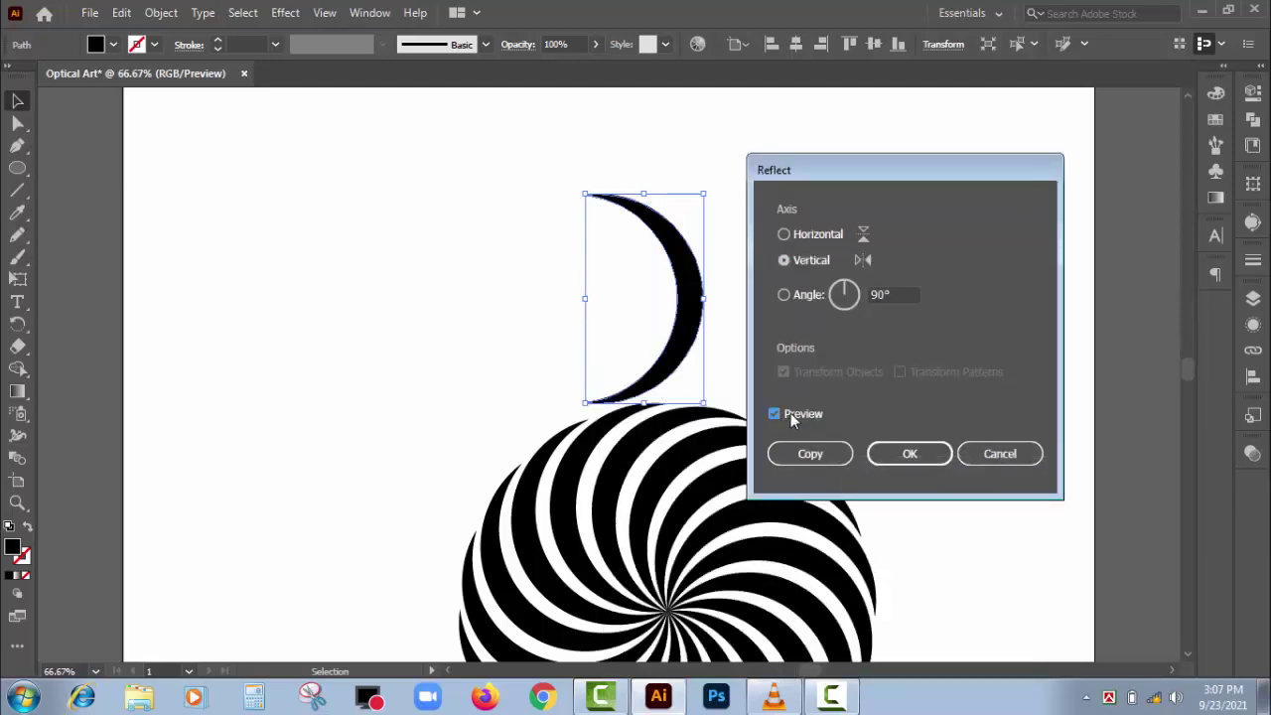
left_click(898, 452)
left_click(842, 359)
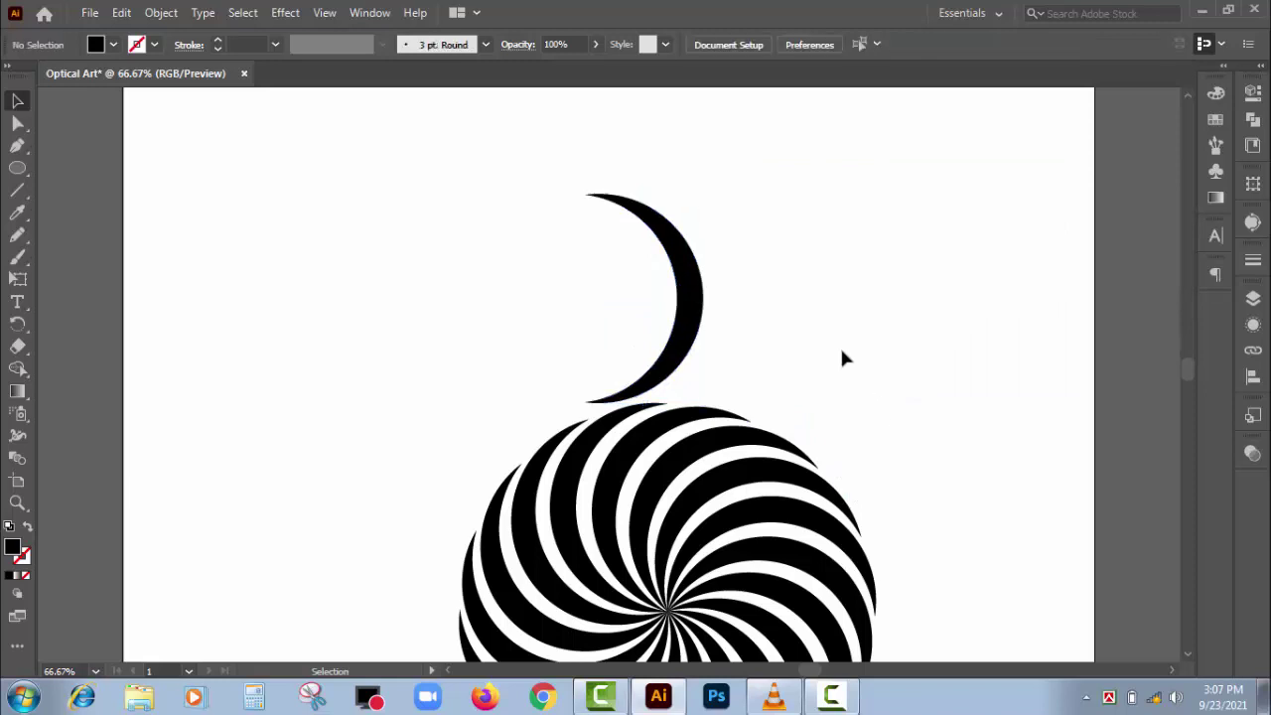
scroll(836, 346, "up", 2)
scroll(834, 344, "up", 2)
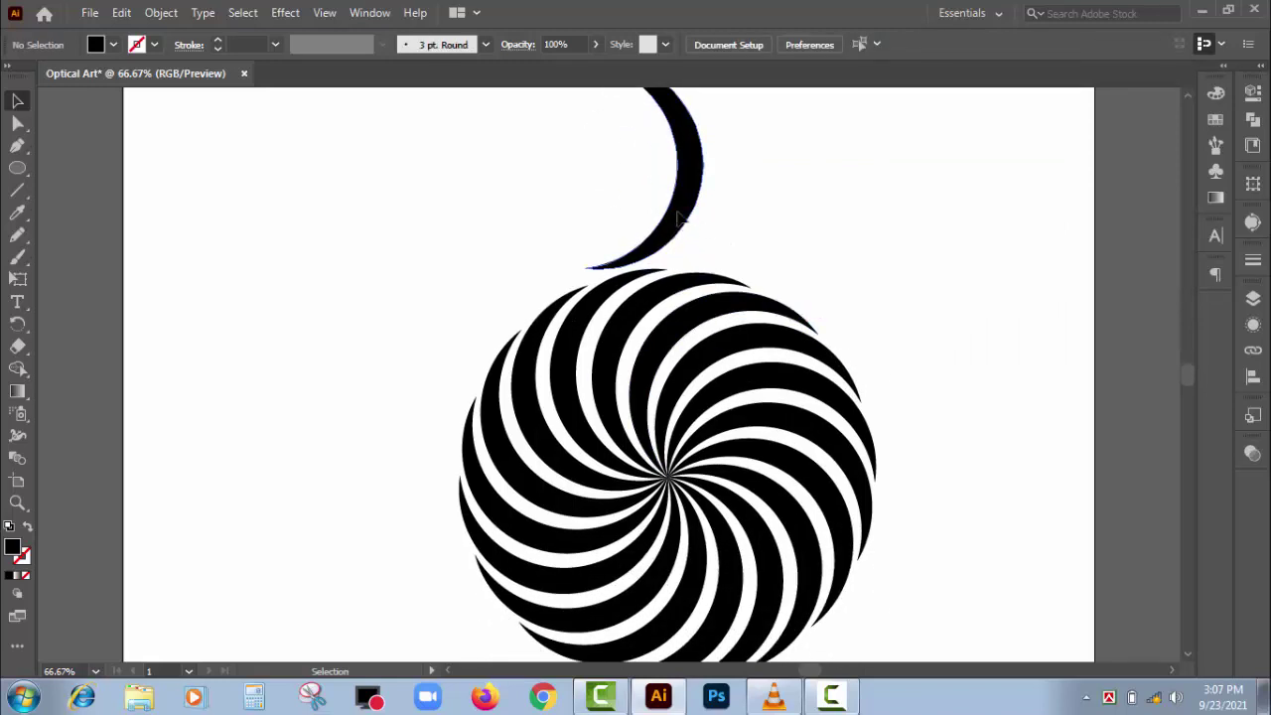
left_click_drag(678, 218, 733, 220)
scroll(829, 260, "up", 2)
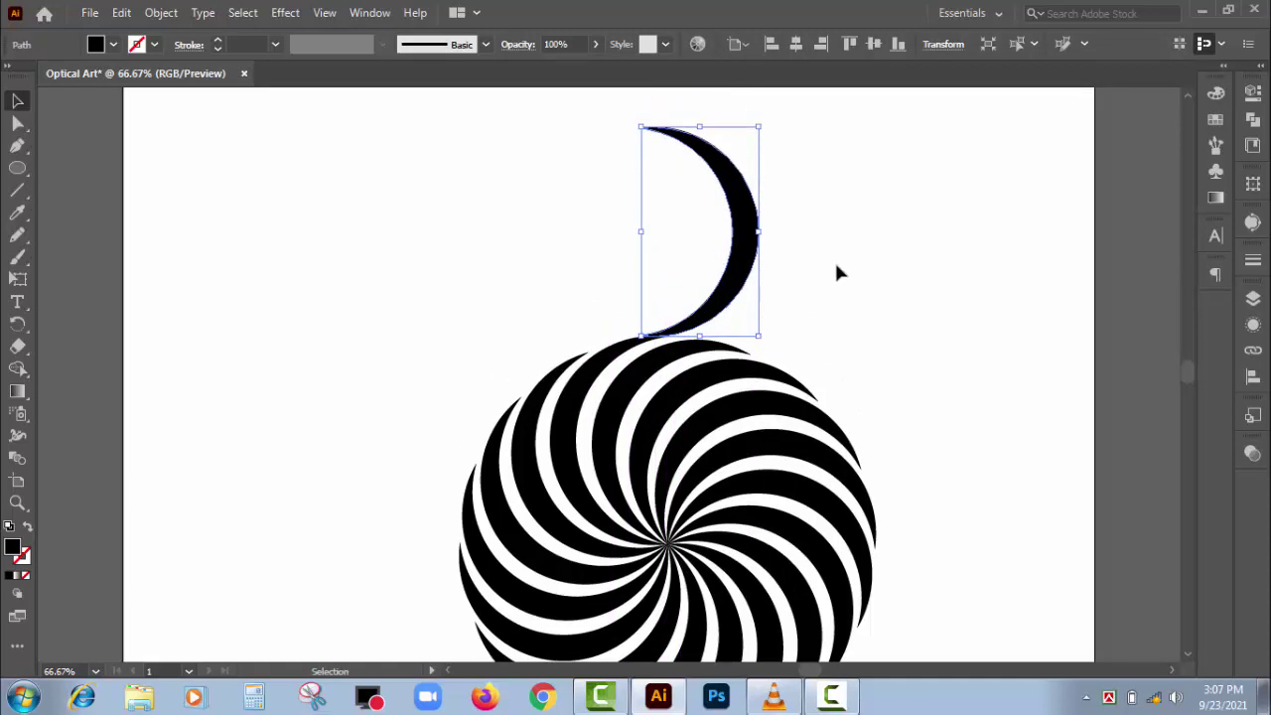
left_click(18, 323)
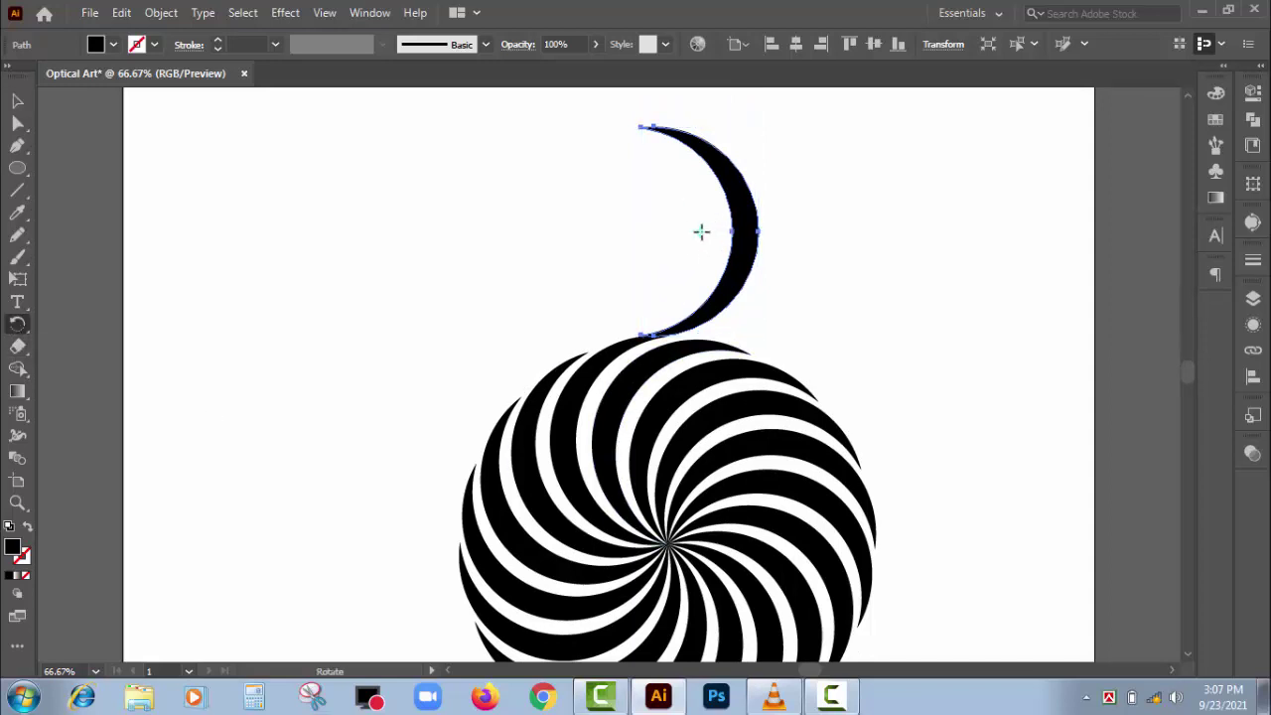
Set the rotation origin at the spiral's centre and rotate a copy of the top crescent about -8°
left_click_drag(699, 230, 695, 285)
left_click_drag(698, 228, 697, 249)
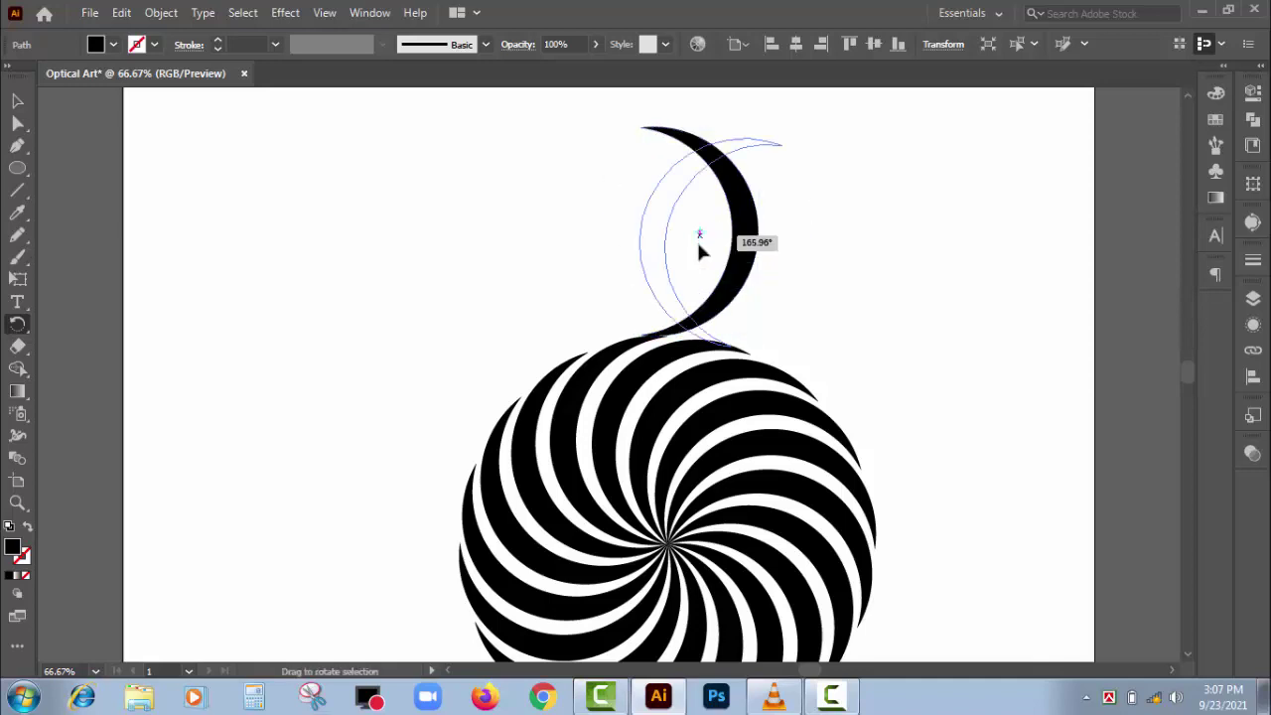
key("ctrl+z")
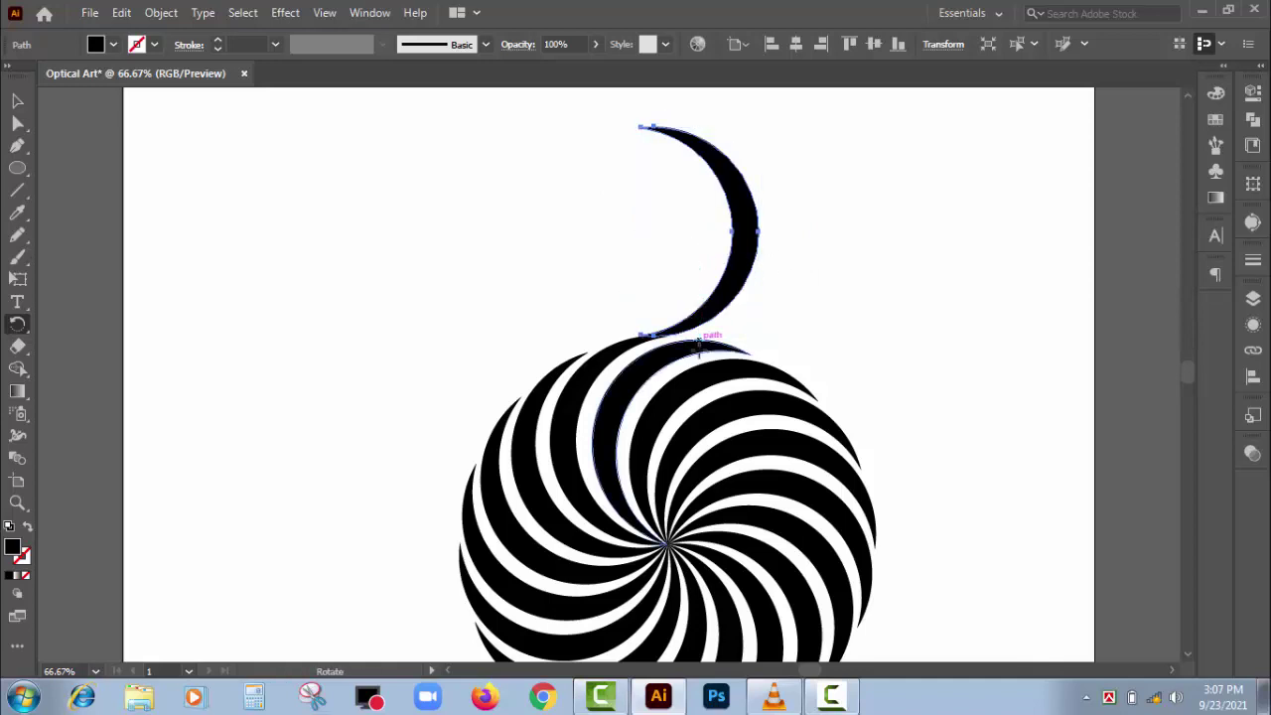
left_click(672, 533)
left_click(672, 534)
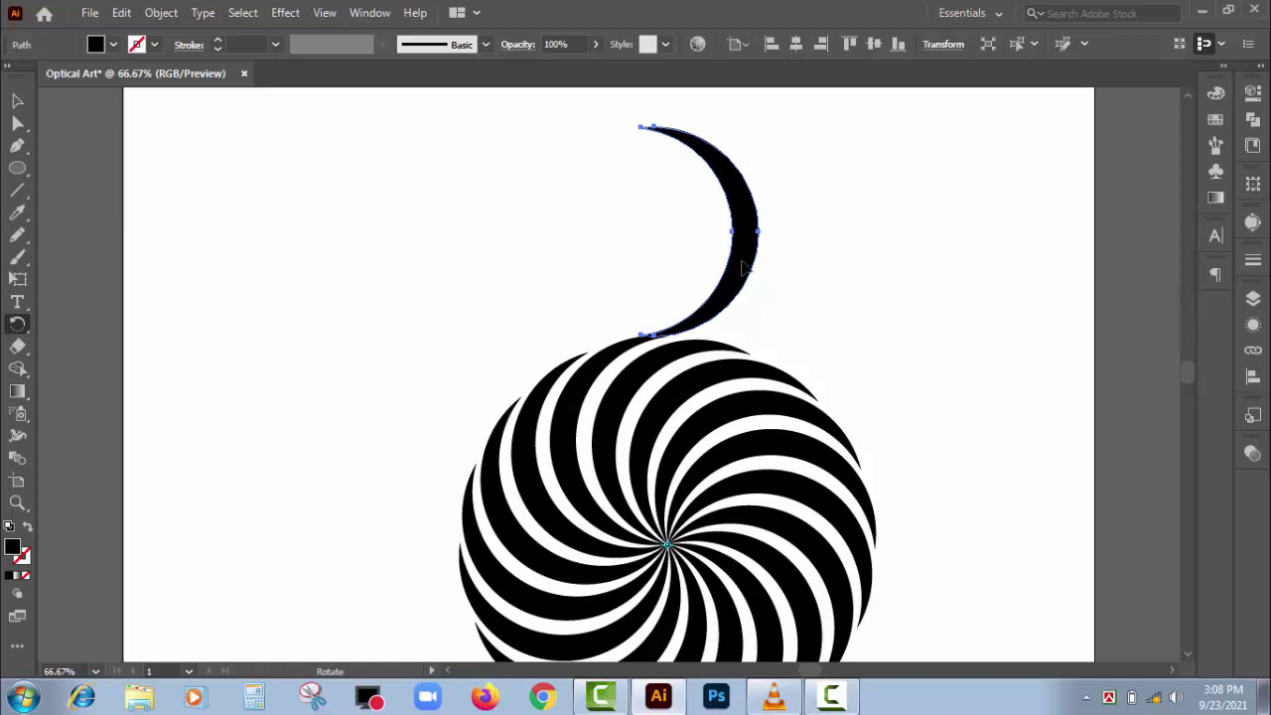
left_click_drag(743, 266, 780, 290)
Repeat the -8° rotated copy six times with Ctrl+D to close the outer ring, then zoom out
key("ctrl+d")
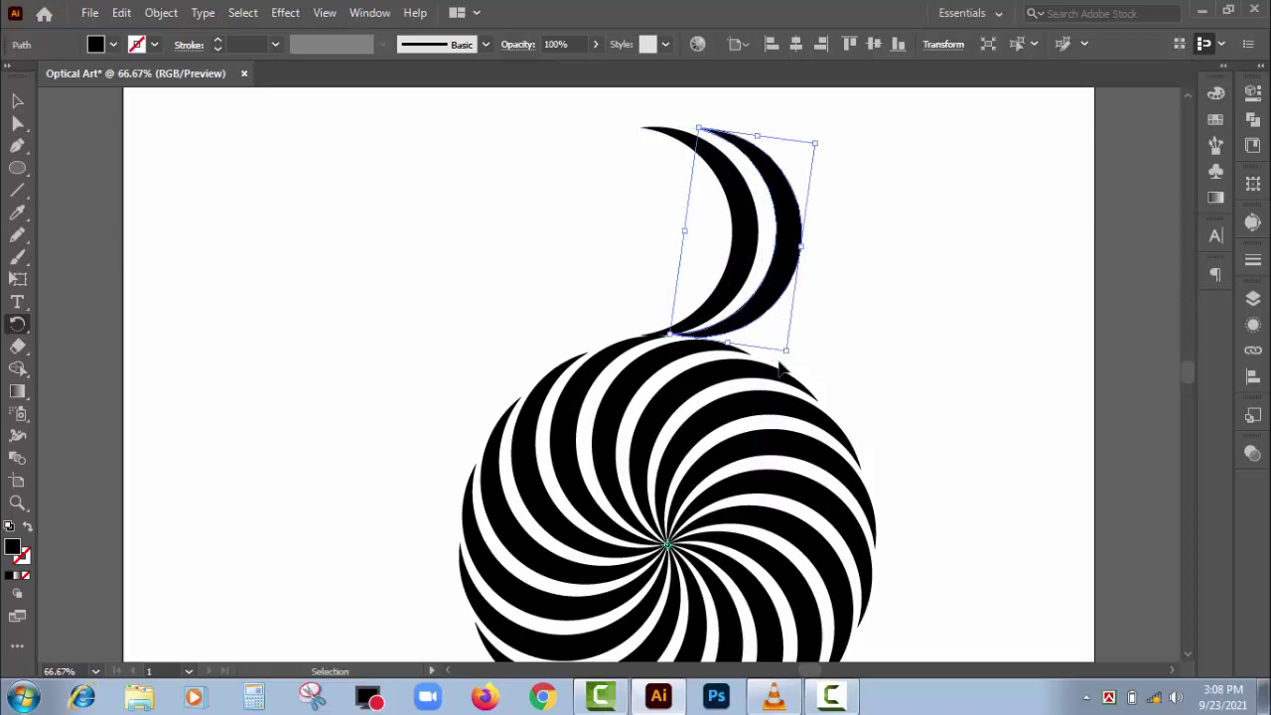
key("ctrl+d")
key("ctrl+d")
key("ctrl+d")
key("ctrl+d")
key("ctrl+d")
key("ctrl+d")
key("ctrl+d")
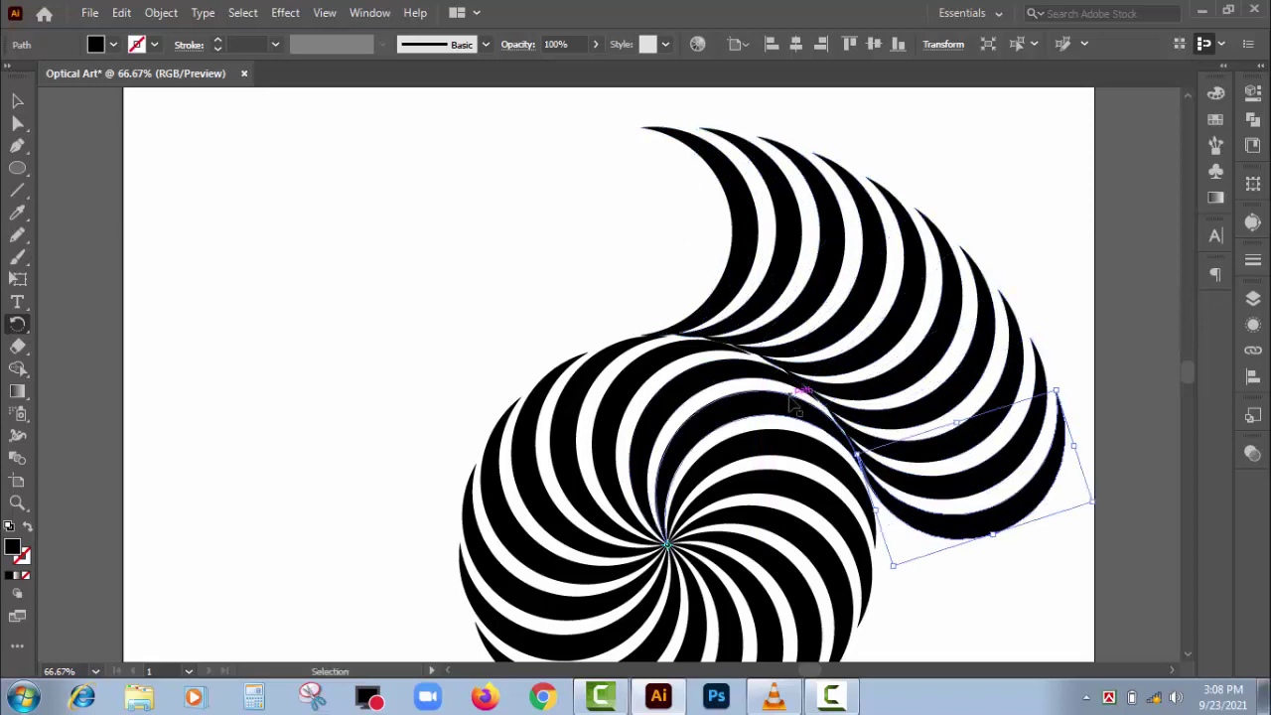
key("ctrl+d")
key("ctrl+d")
key("ctrl+d")
key("ctrl+d")
key("ctrl+d")
key("ctrl+d")
key("ctrl+d")
key("ctrl+d")
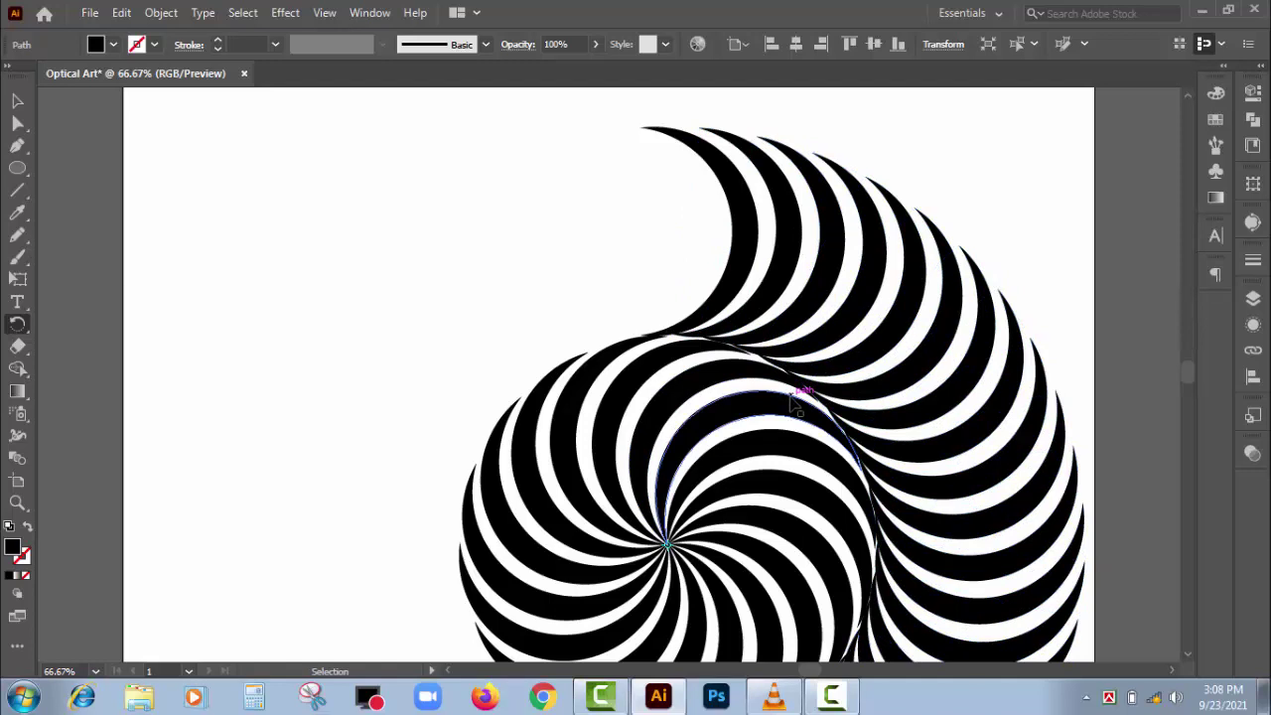
key("ctrl+d")
key("ctrl+d")
key("ctrl+d")
key("ctrl+d")
key("ctrl+d")
key("ctrl+d")
key("ctrl+d")
key("ctrl+d")
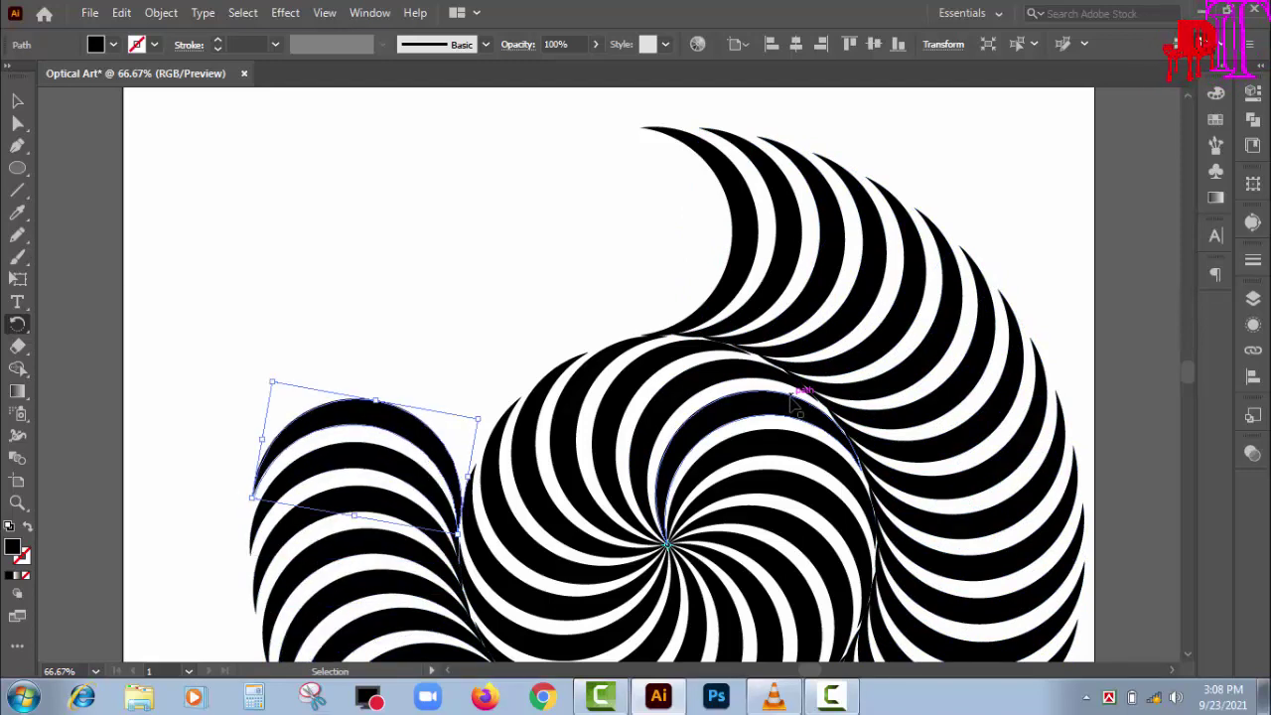
key("ctrl+d")
key("ctrl+d")
key("ctrl+d")
key("ctrl+d")
key("ctrl+d")
key("ctrl+d")
key("ctrl+d")
key("ctrl+d")
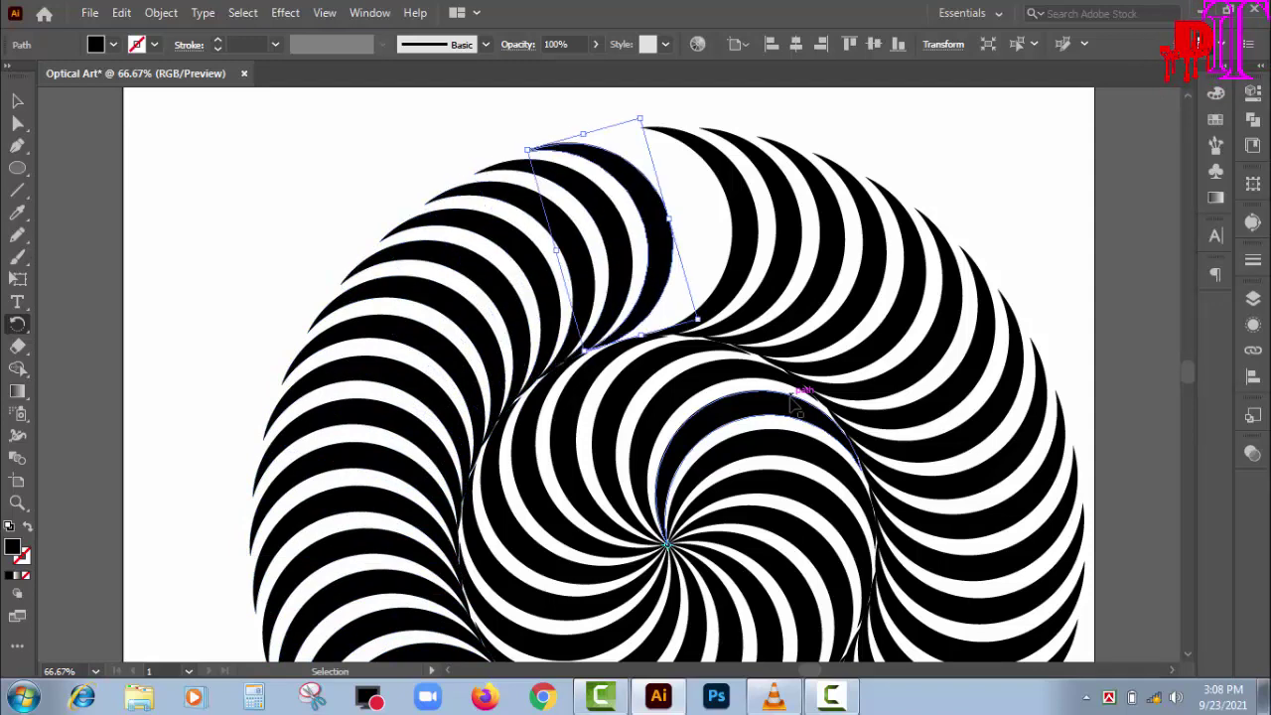
key("ctrl+d")
key("ctrl+d")
key("ctrl+minus")
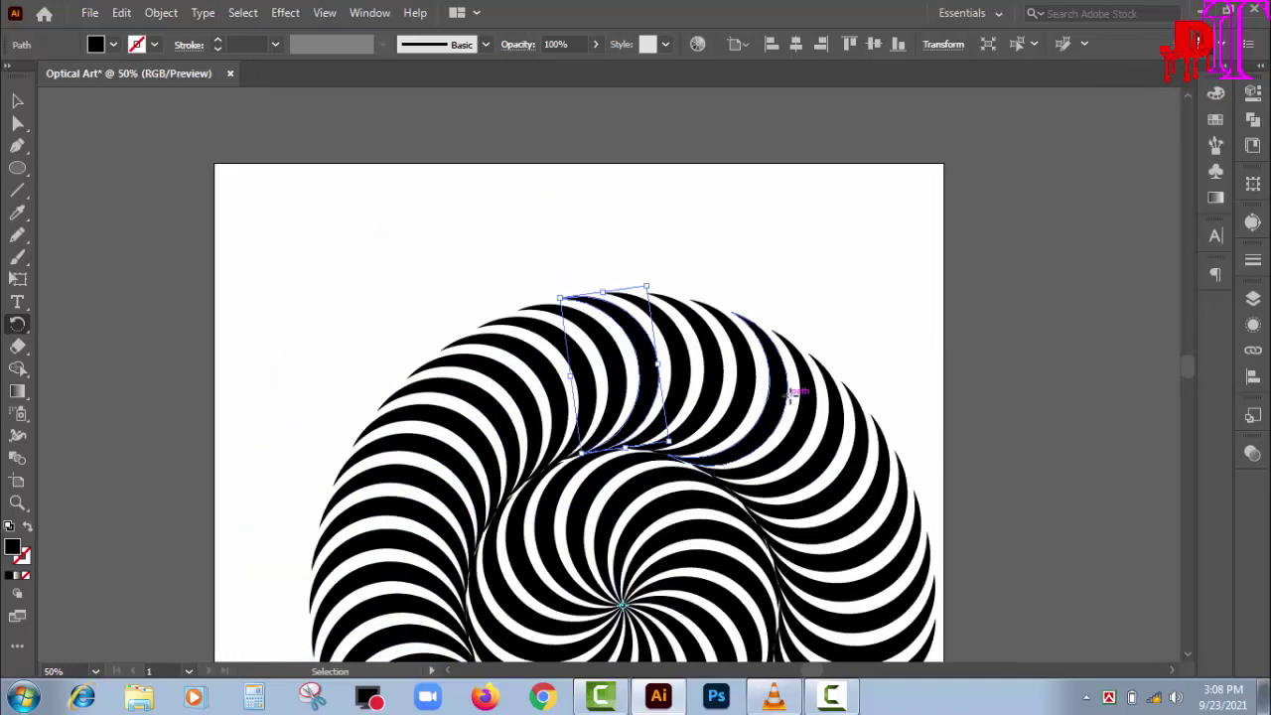
key("ctrl+minus")
key("ctrl+minus")
scroll(790, 398, "down", 2)
Marquee-select all inner and outer crescents, group them, and centre the group horizontally and vertically on the artboard
scroll(789, 397, "down", 1)
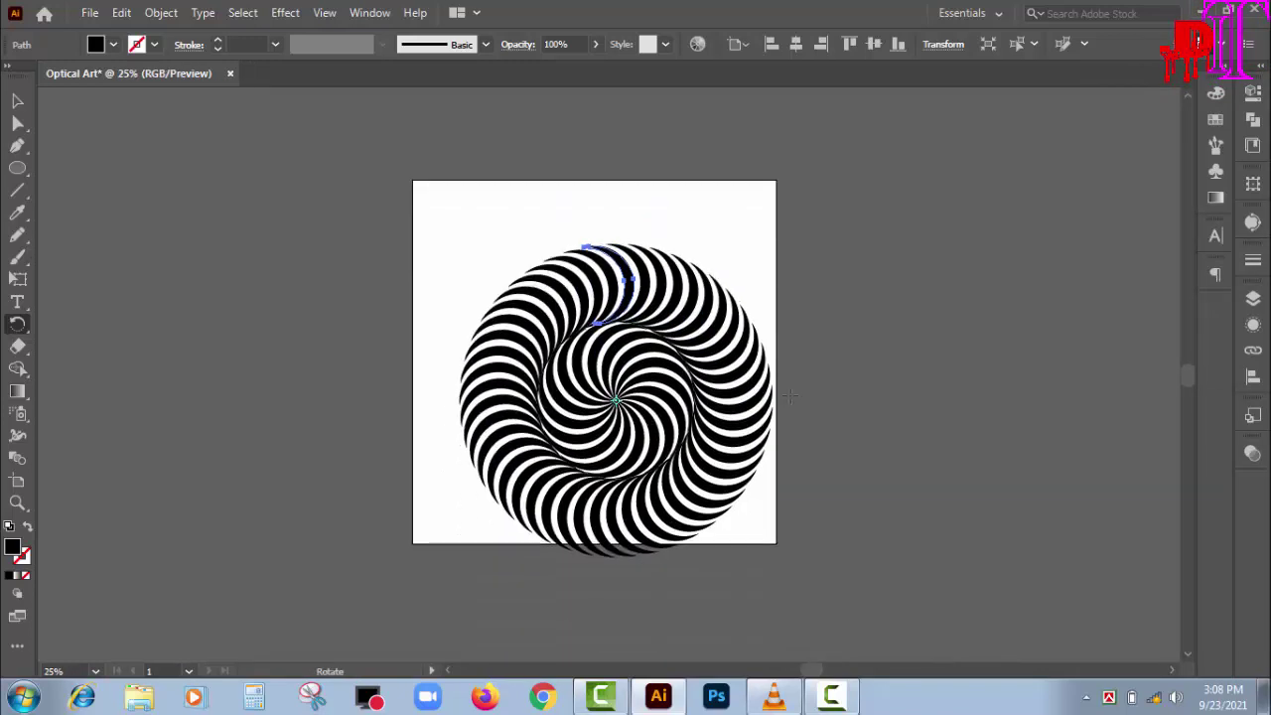
left_click(18, 100)
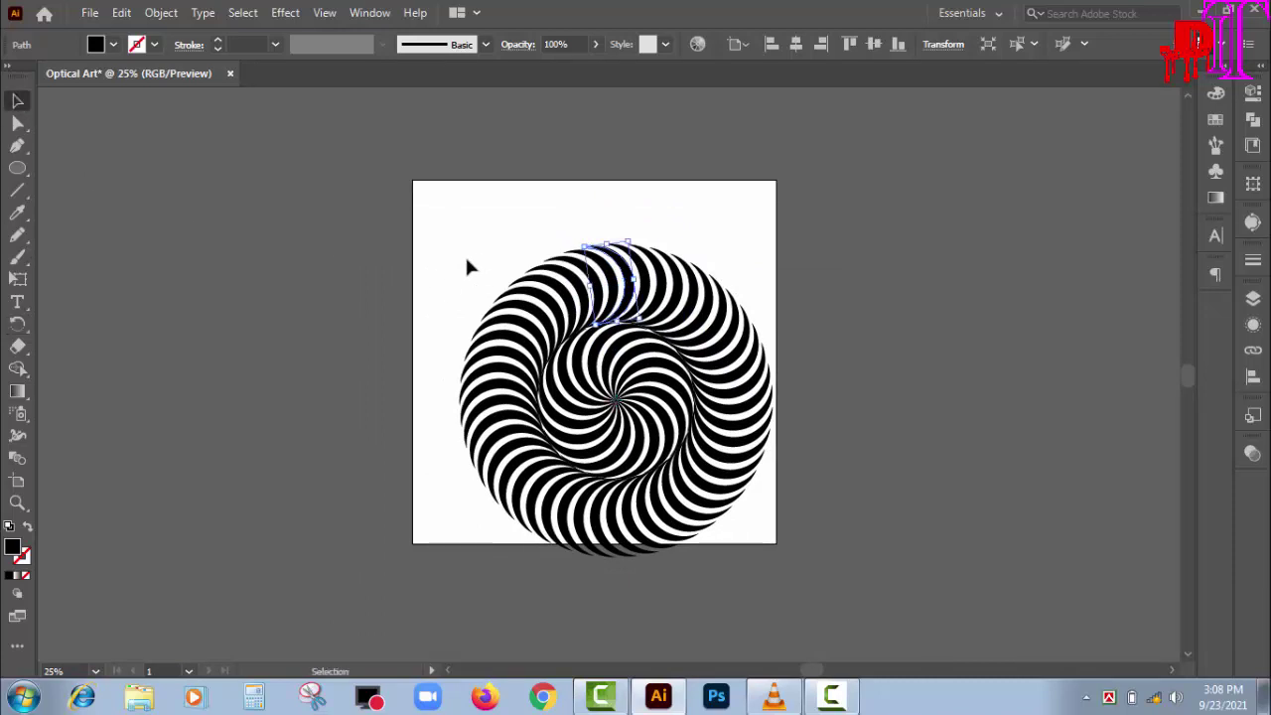
left_click_drag(454, 248, 780, 613)
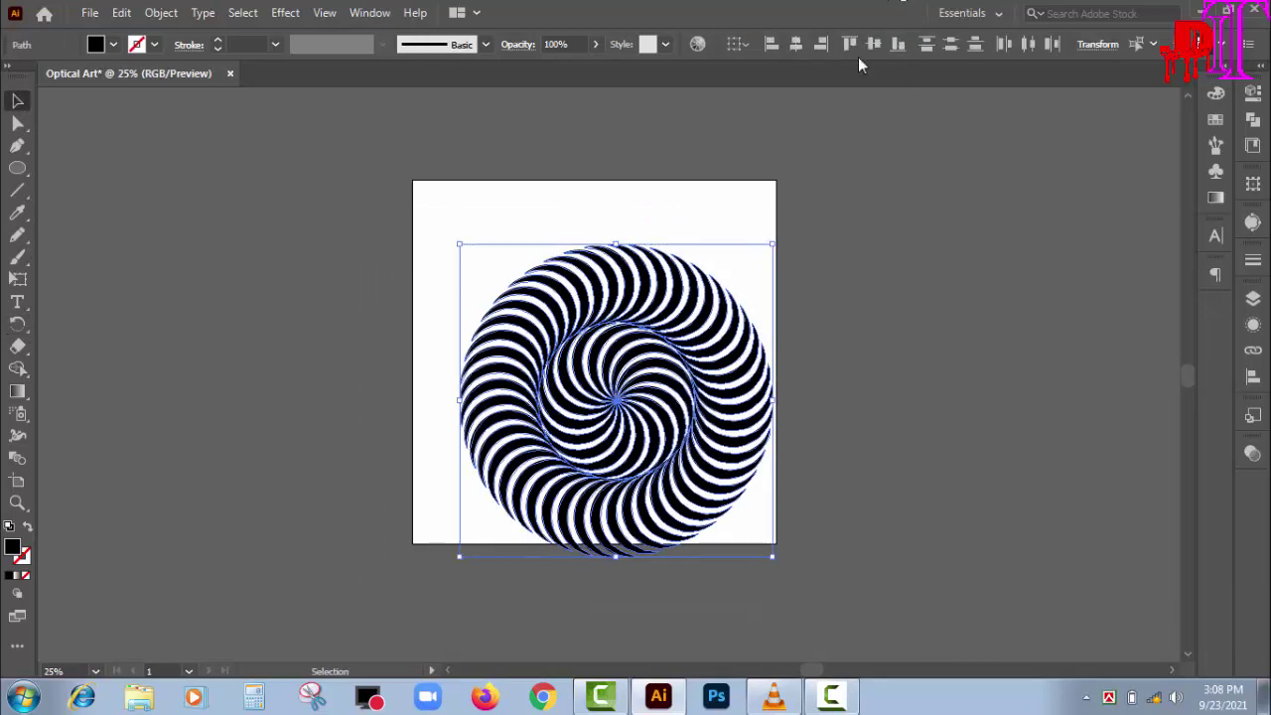
left_click(798, 46)
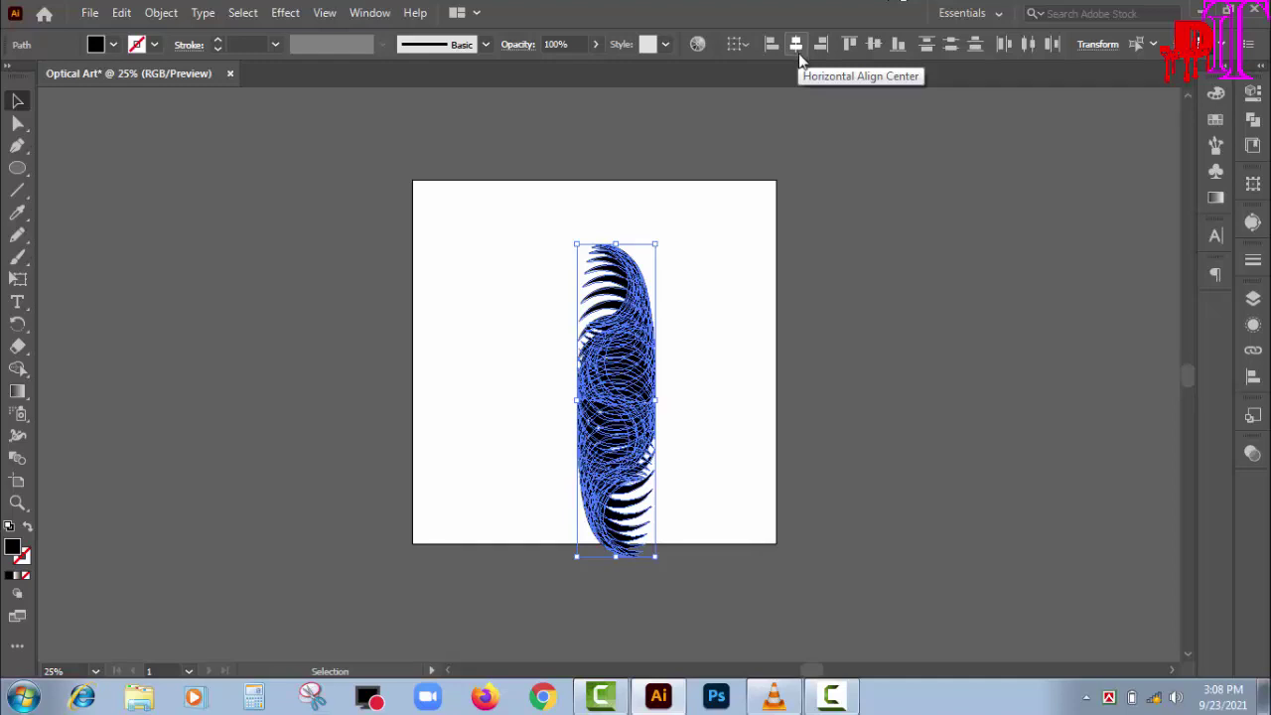
key("ctrl+z")
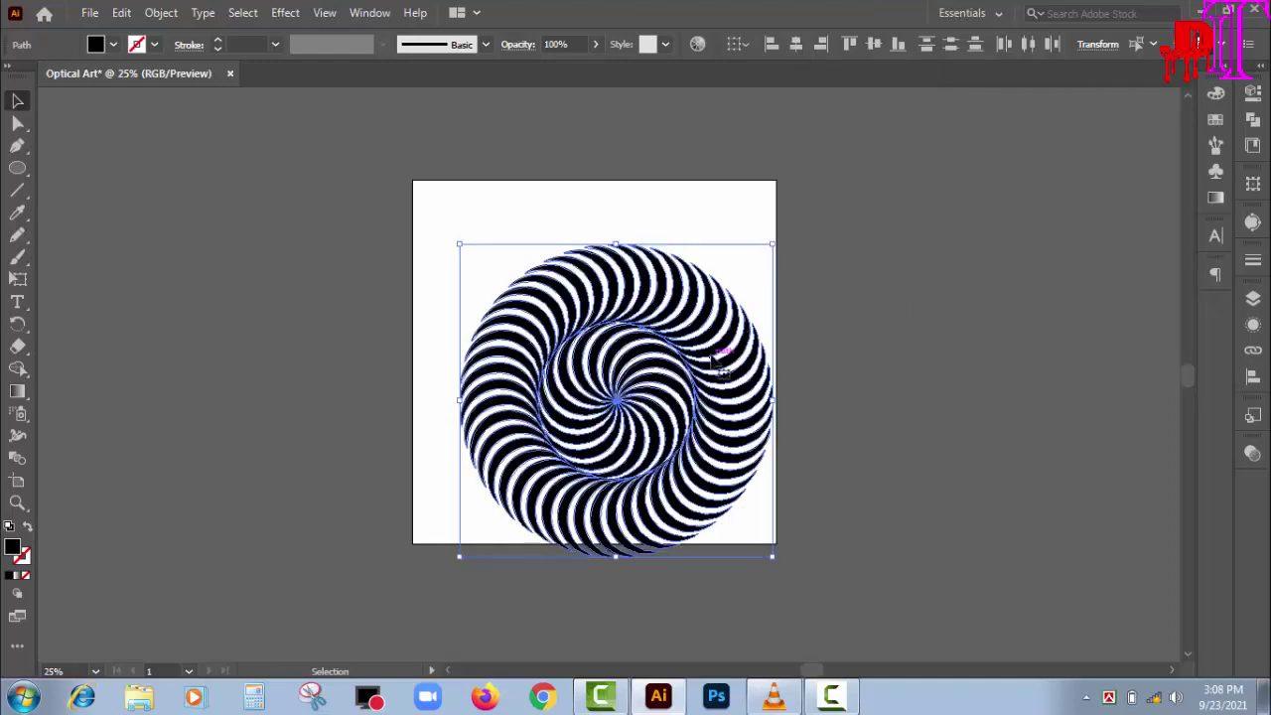
right_click(715, 359)
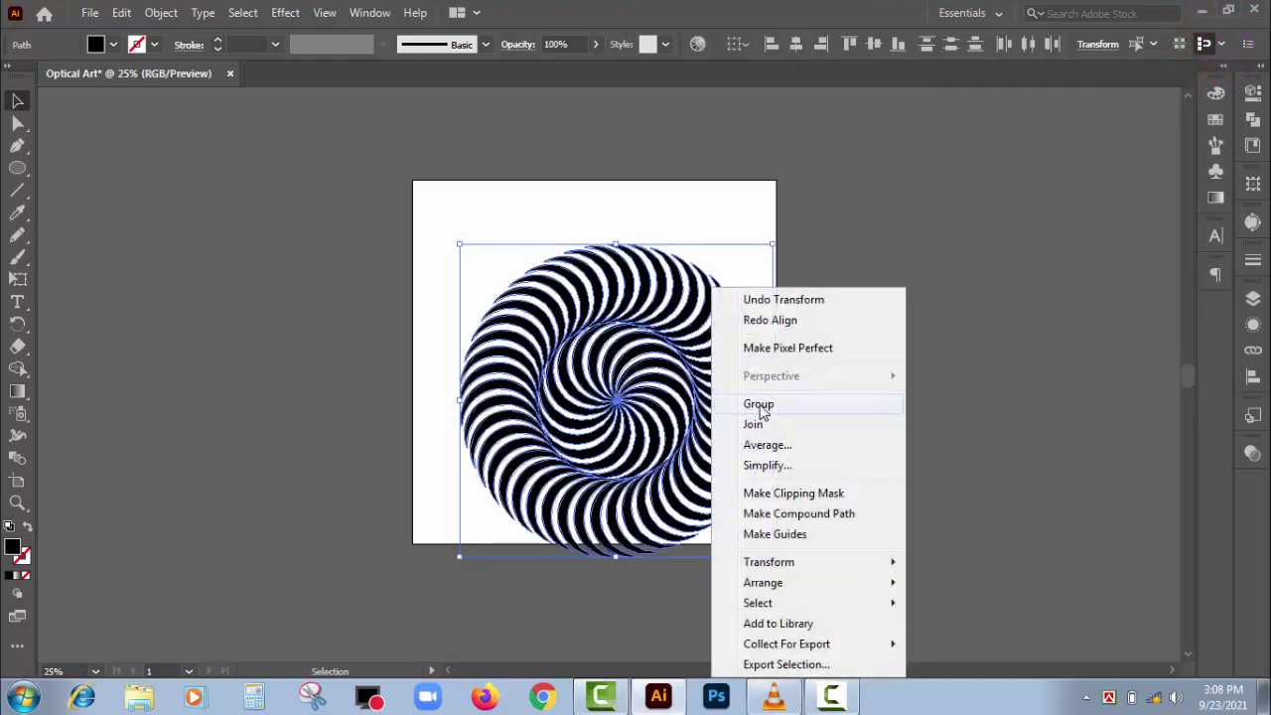
left_click(760, 405)
left_click(795, 43)
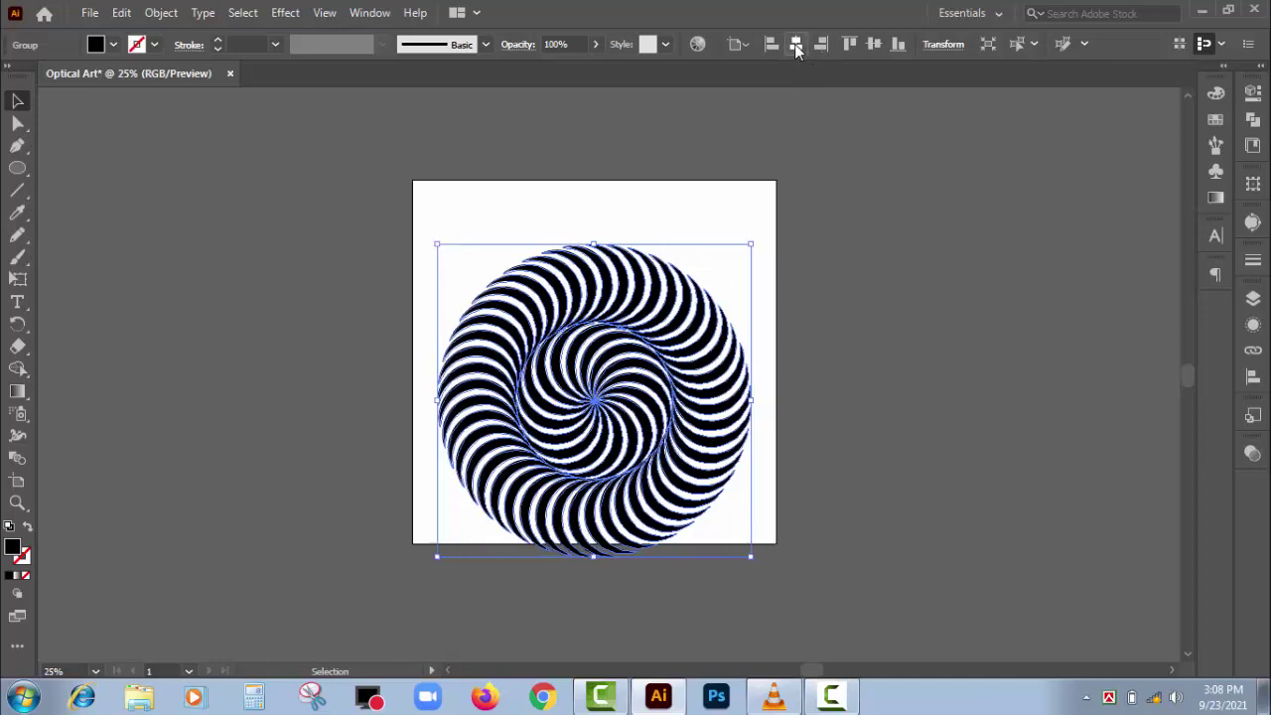
left_click(873, 43)
left_click(839, 353)
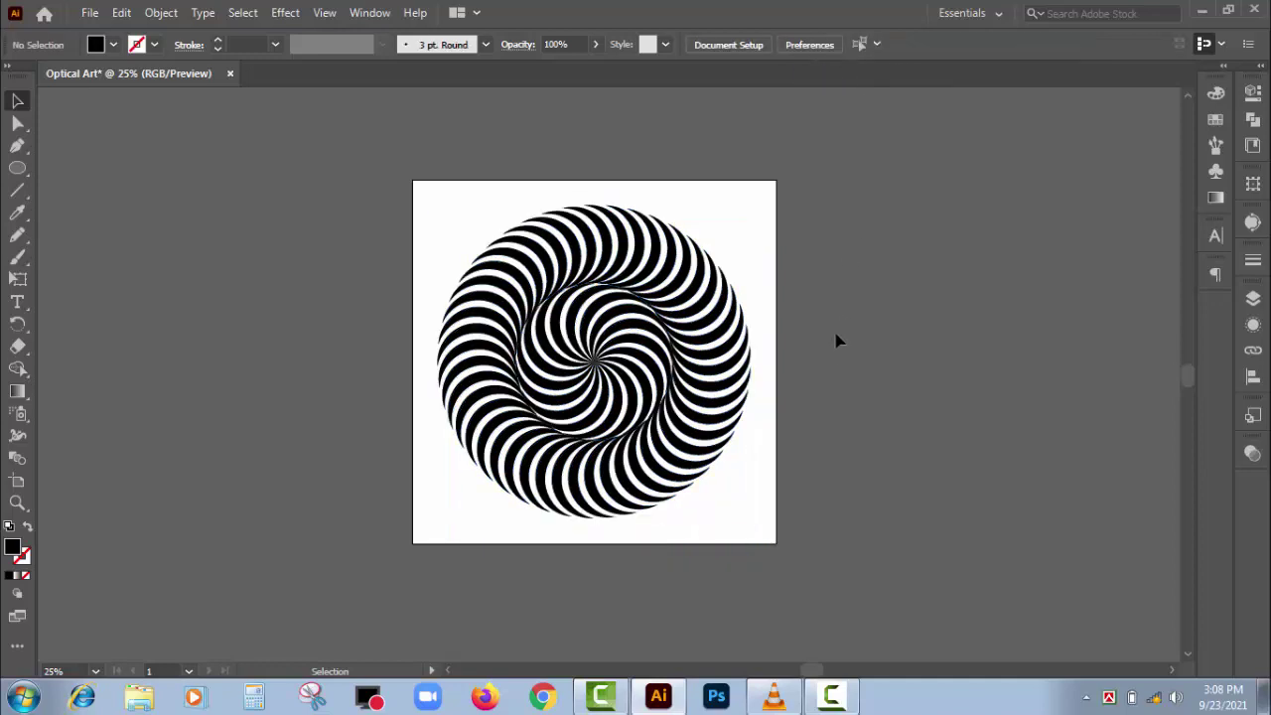
left_click(742, 349)
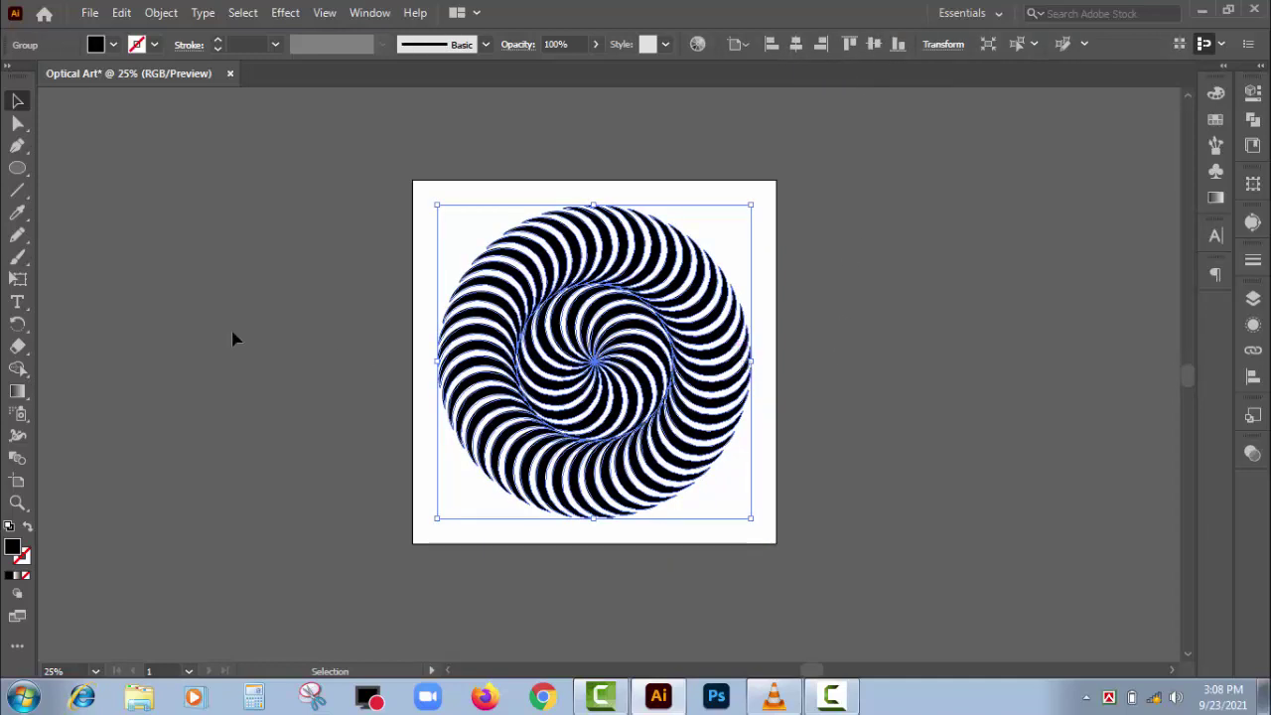
Expand the spiral group, ungroup it, and expand the separate crescent paths
left_click(163, 14)
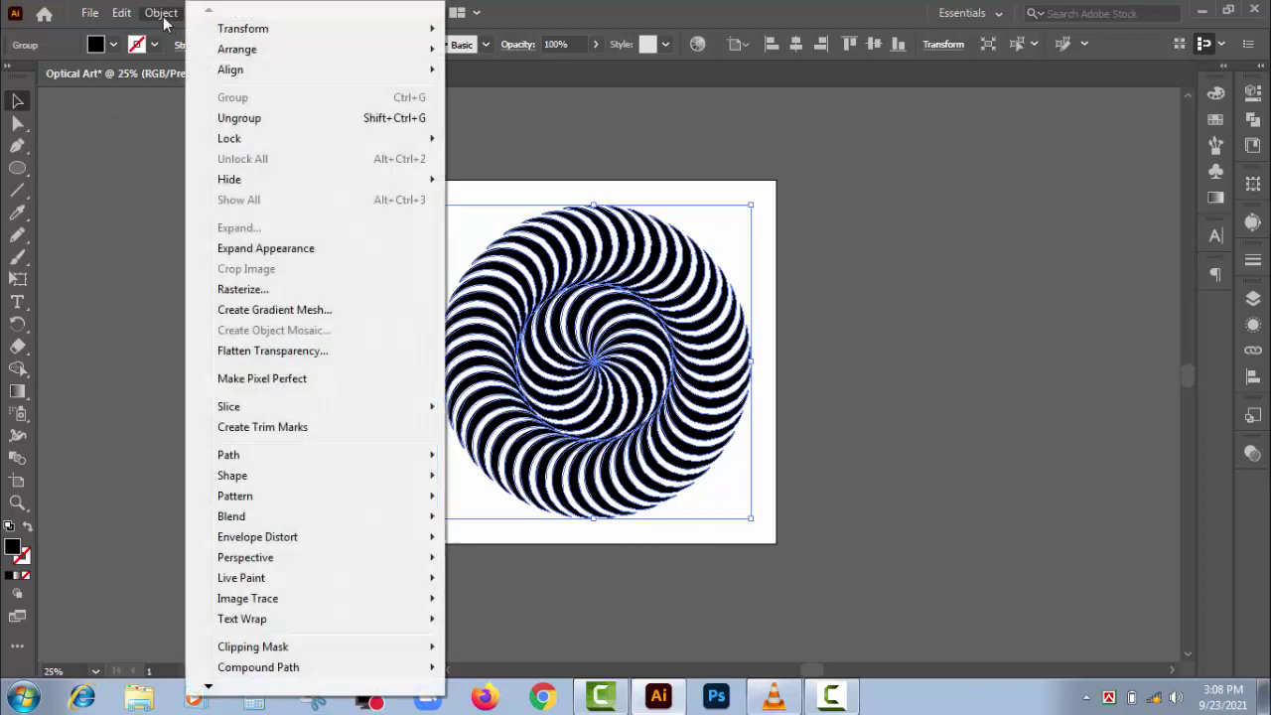
left_click(234, 249)
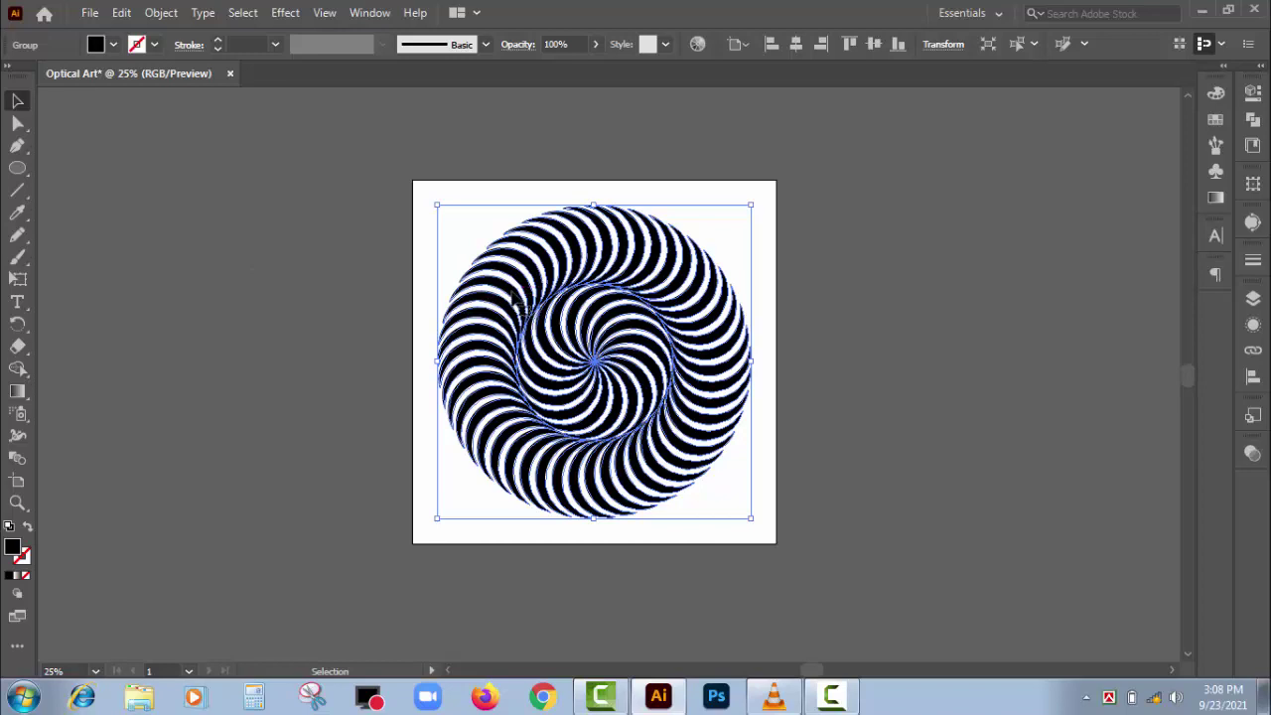
right_click(509, 289)
left_click(542, 450)
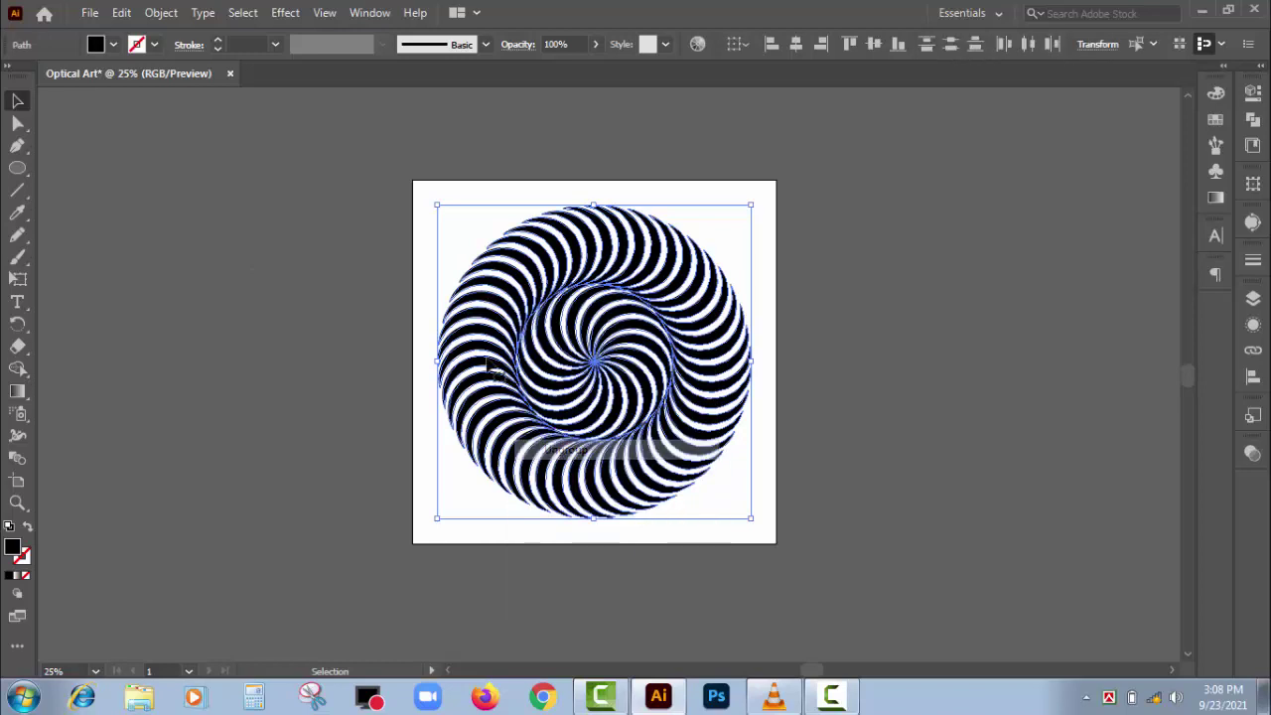
left_click(363, 275)
left_click_drag(451, 196, 780, 542)
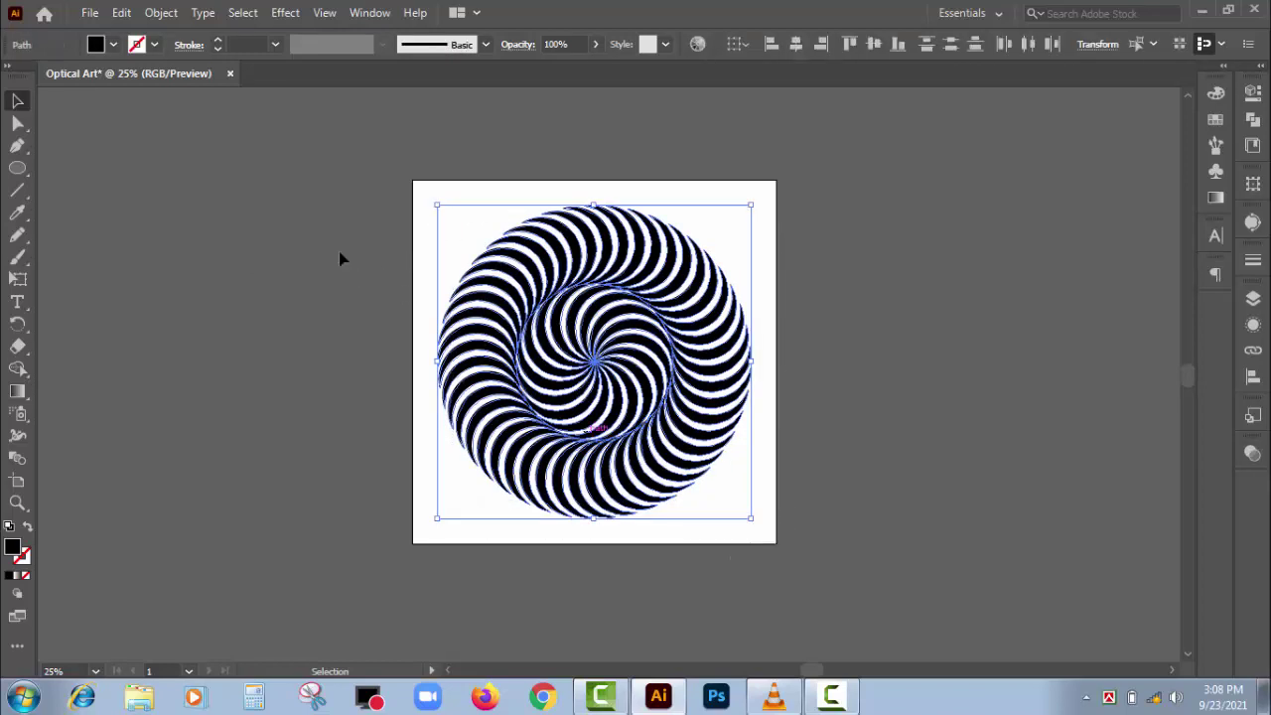
left_click(161, 12)
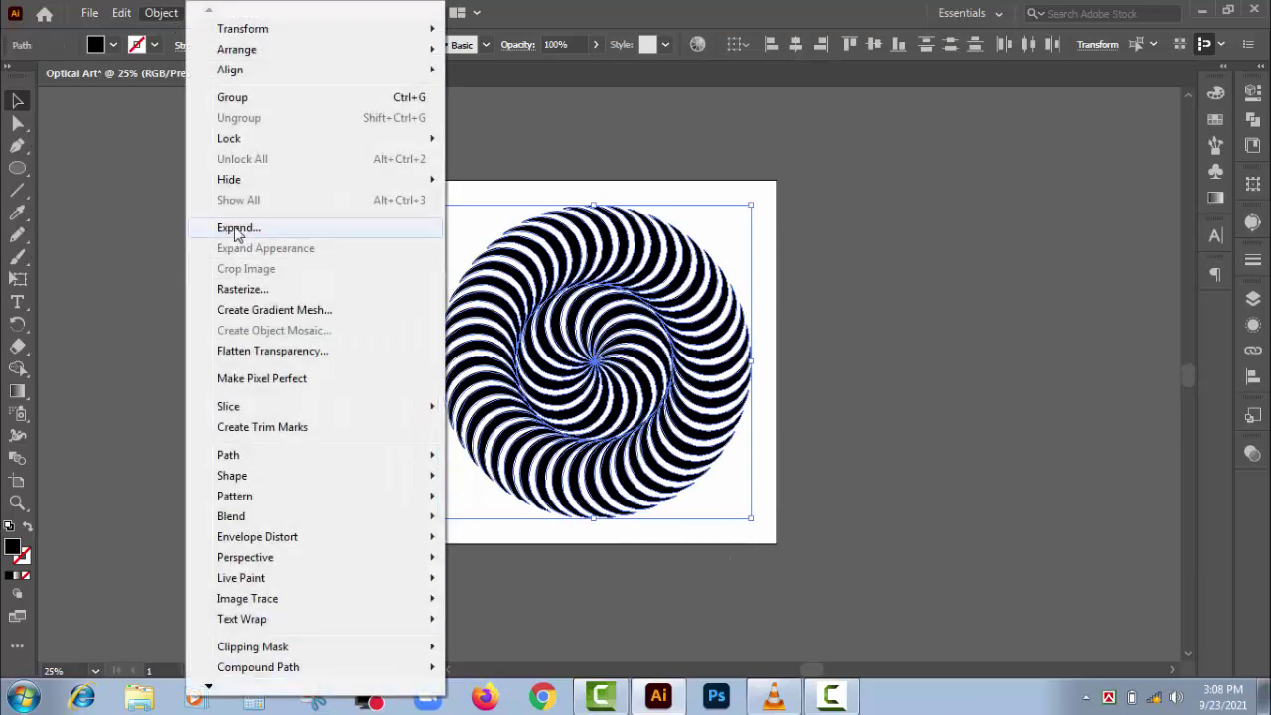
left_click(236, 228)
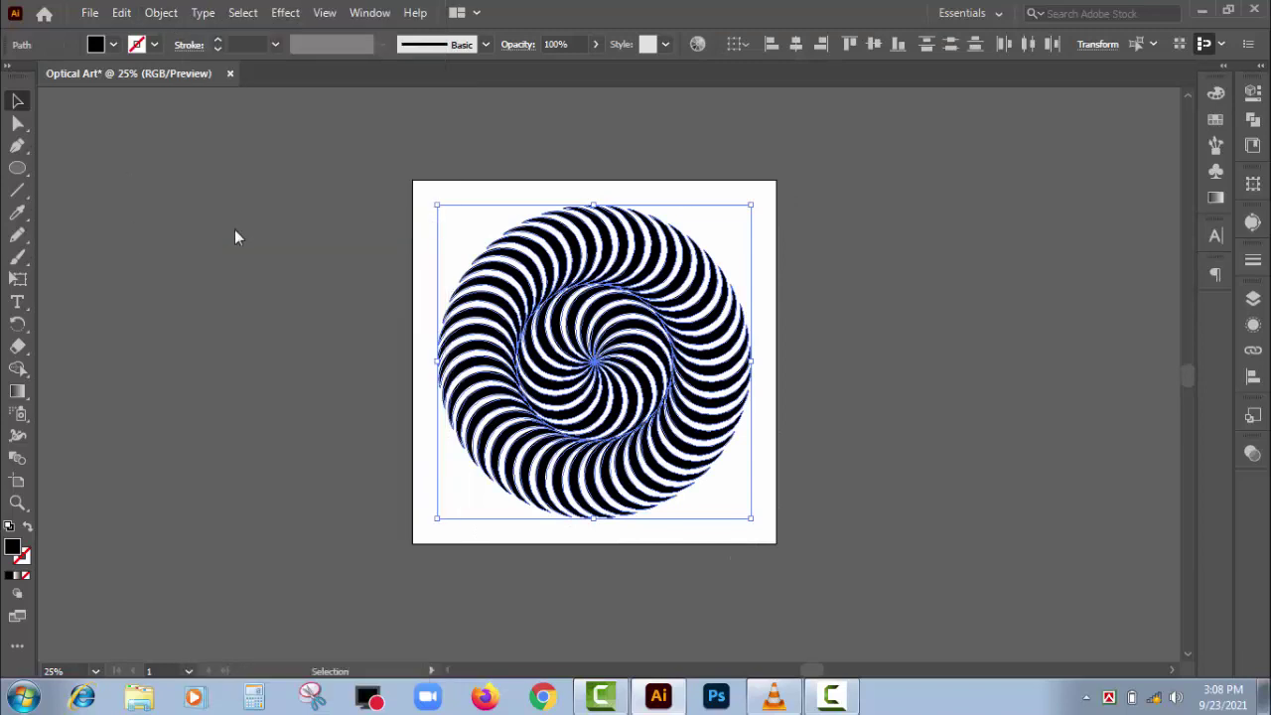
With Direct Selection, select every spiral path, group them, then marquee-select all paths again
left_click(481, 239)
left_click(18, 122)
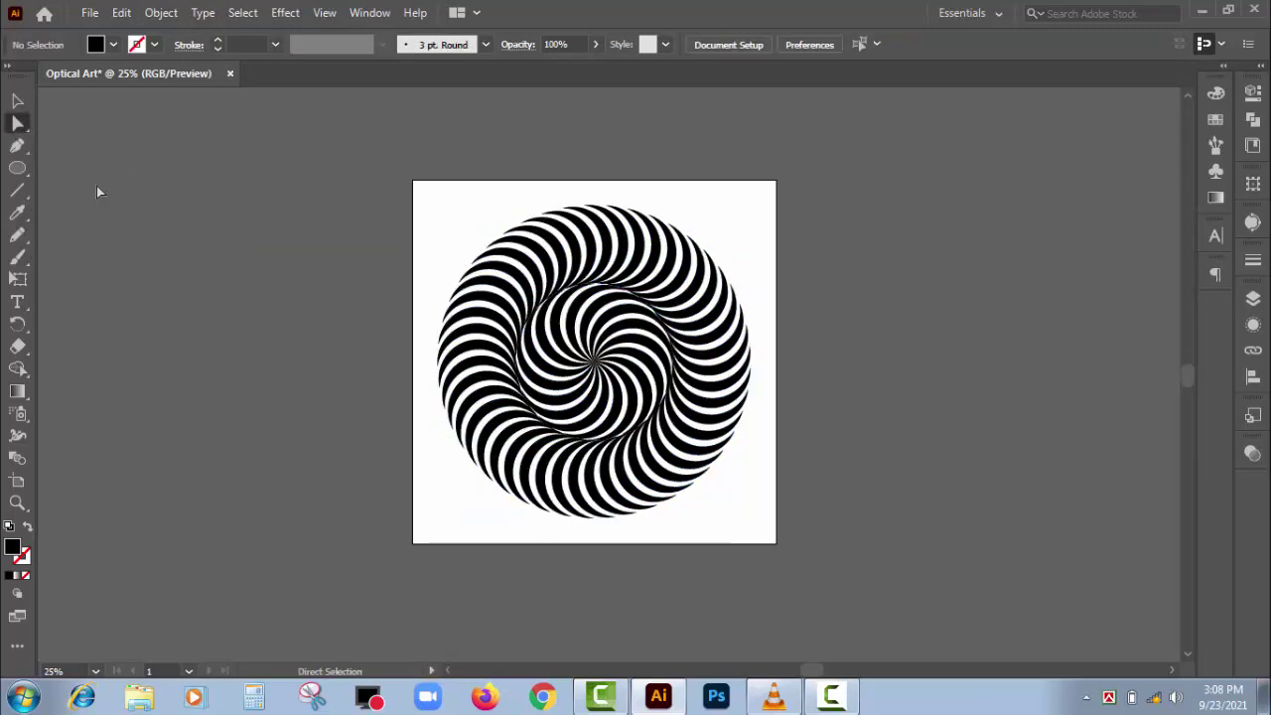
left_click(511, 260)
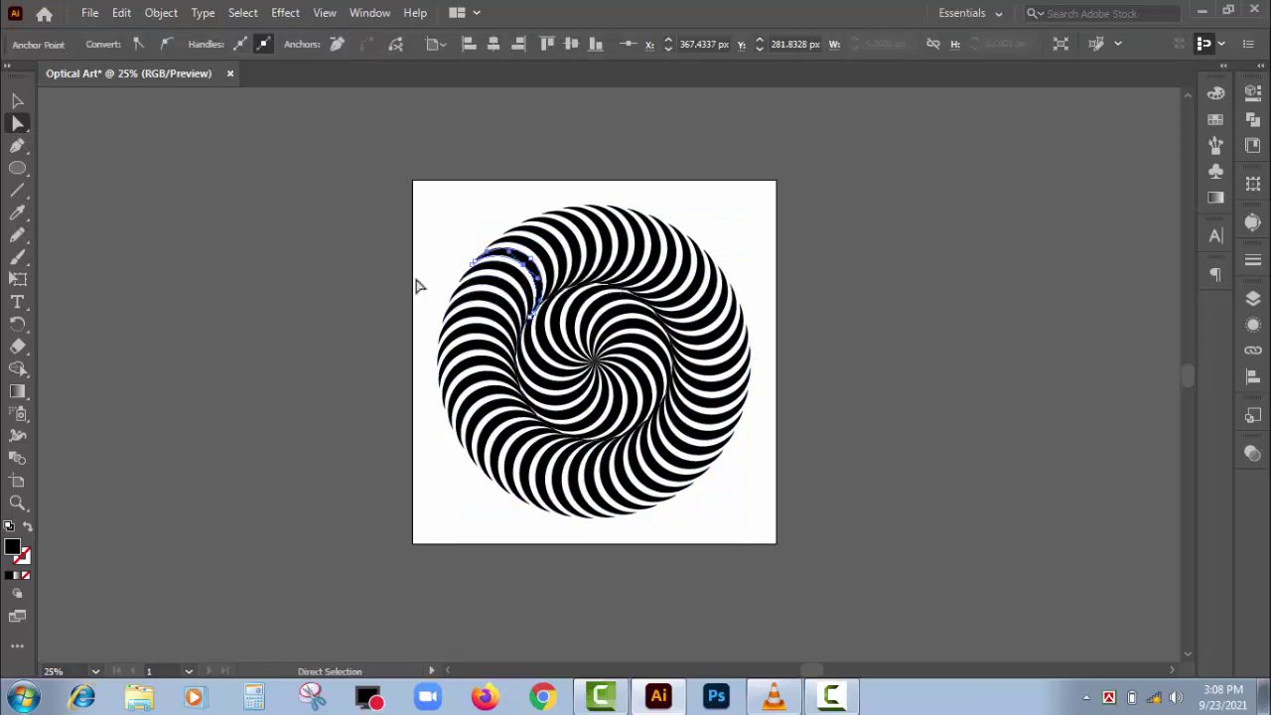
left_click(80, 168)
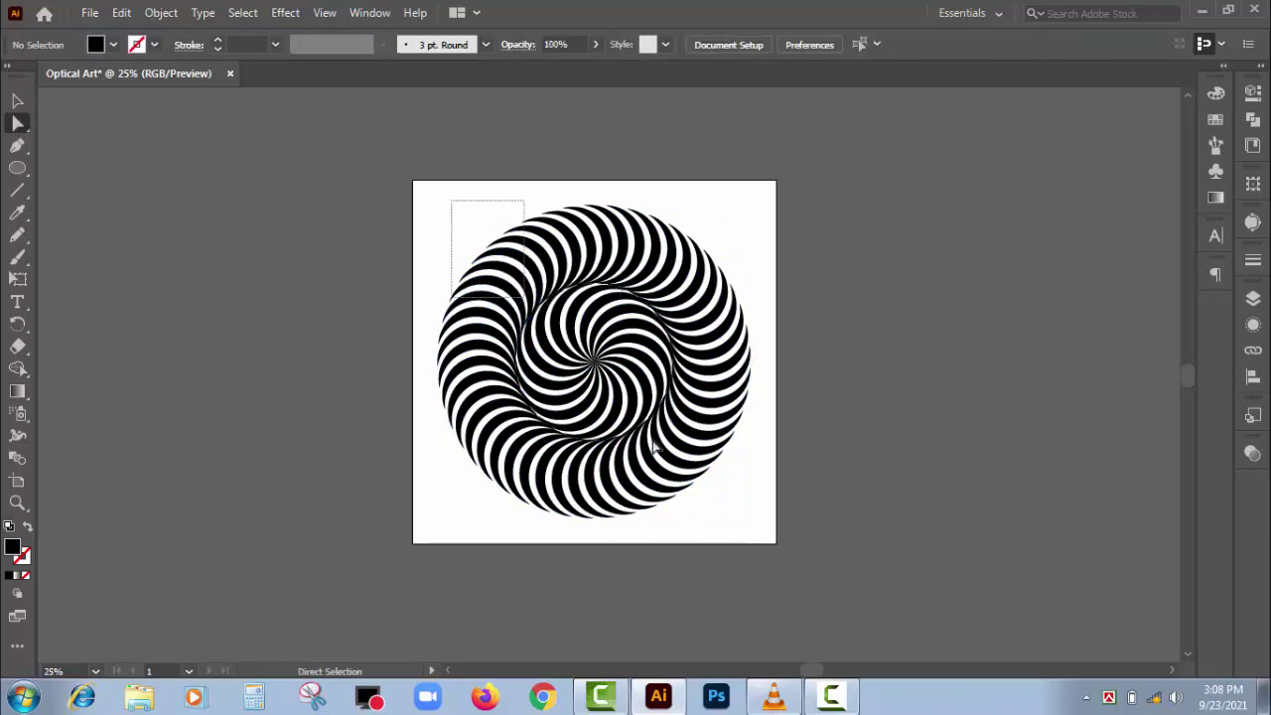
left_click_drag(452, 201, 729, 533)
right_click(650, 421)
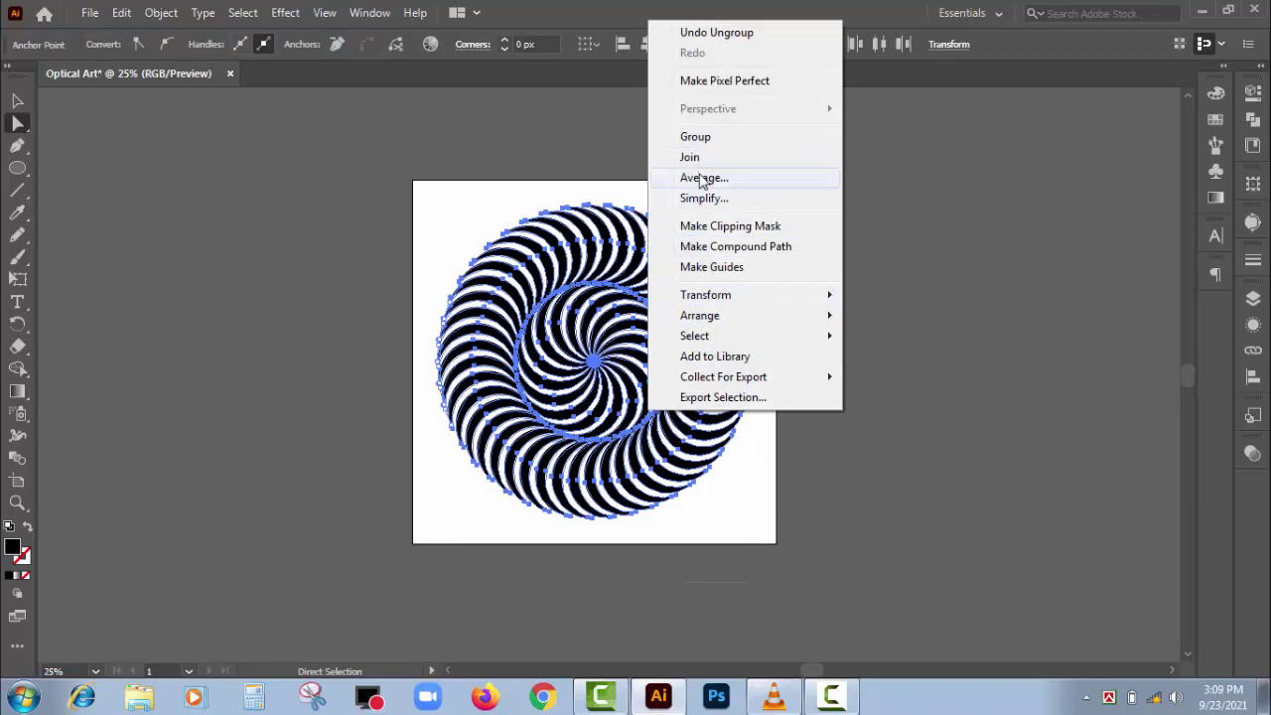
left_click(695, 136)
left_click(868, 363)
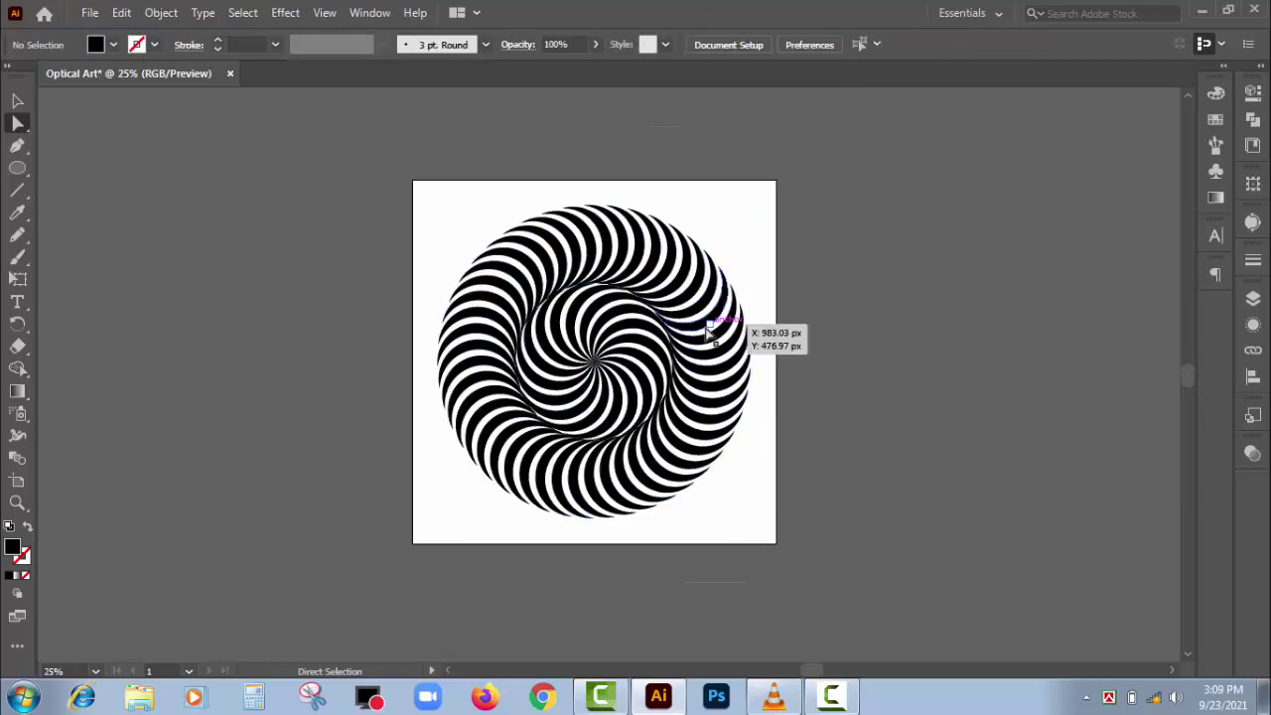
left_click(699, 327)
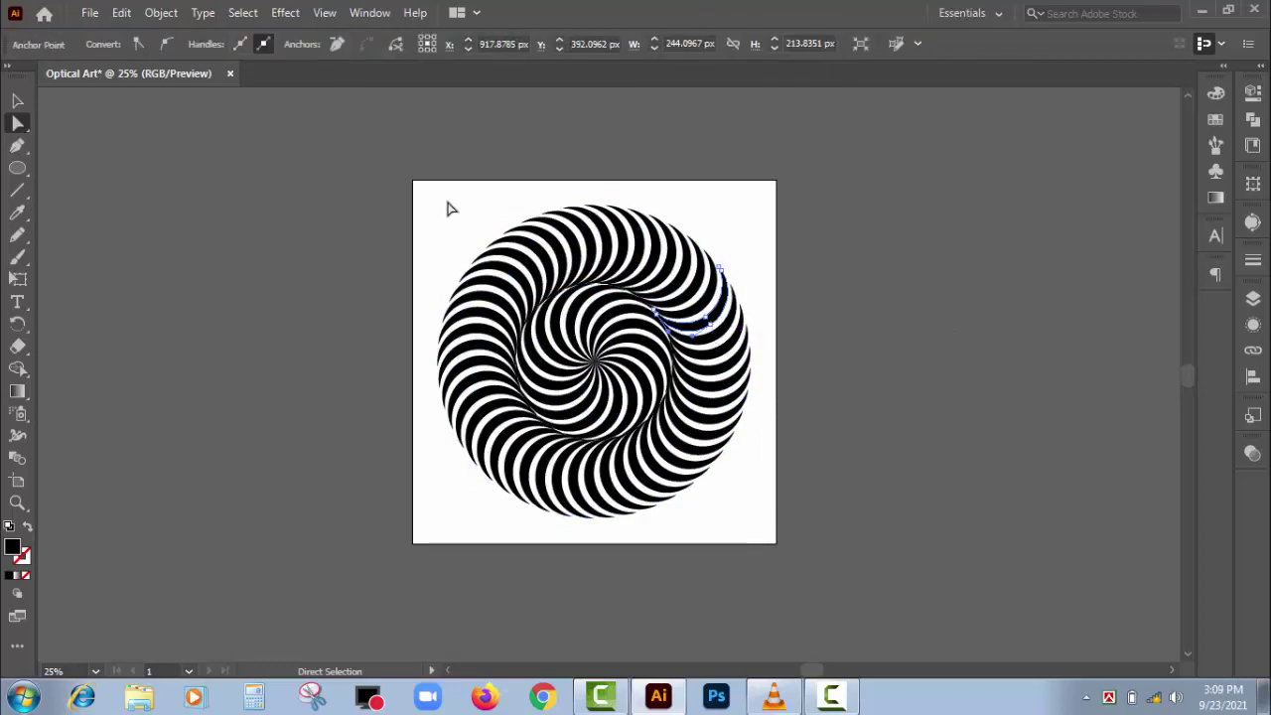
left_click_drag(447, 205, 744, 542)
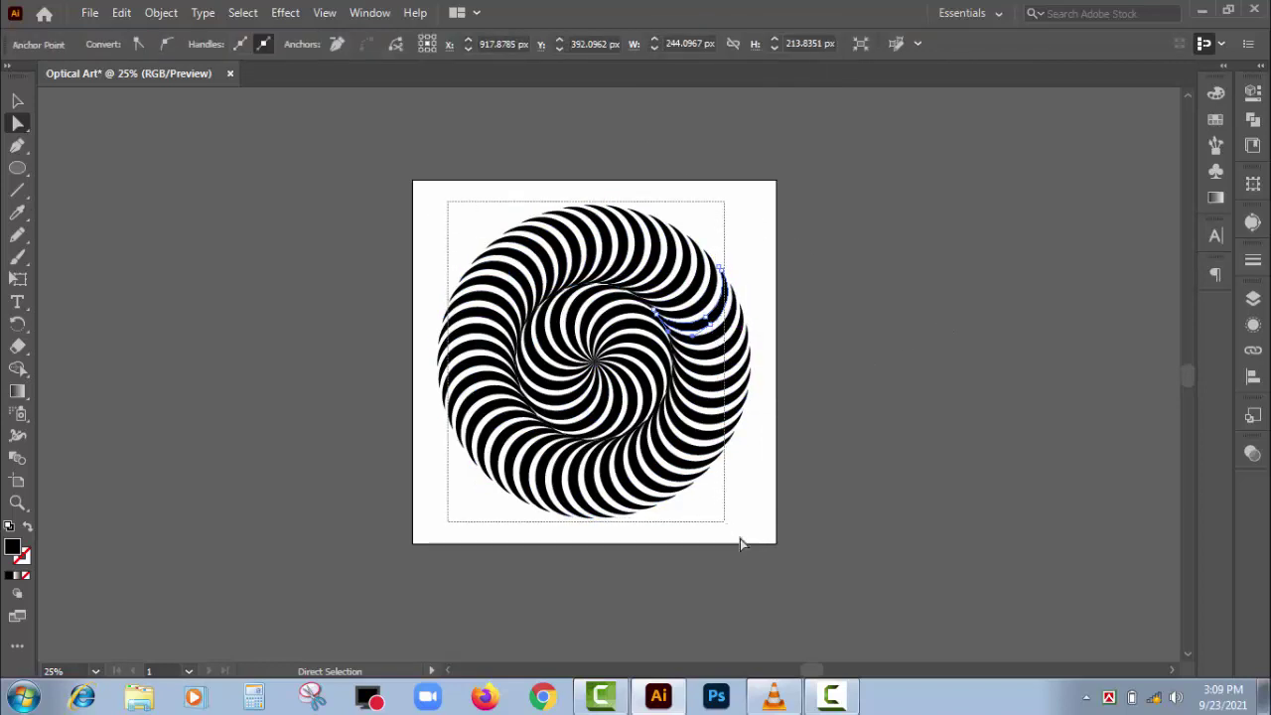
Try an orange fill and the blue Jive pattern on the crescents, zooming in to 50%
left_click(1215, 120)
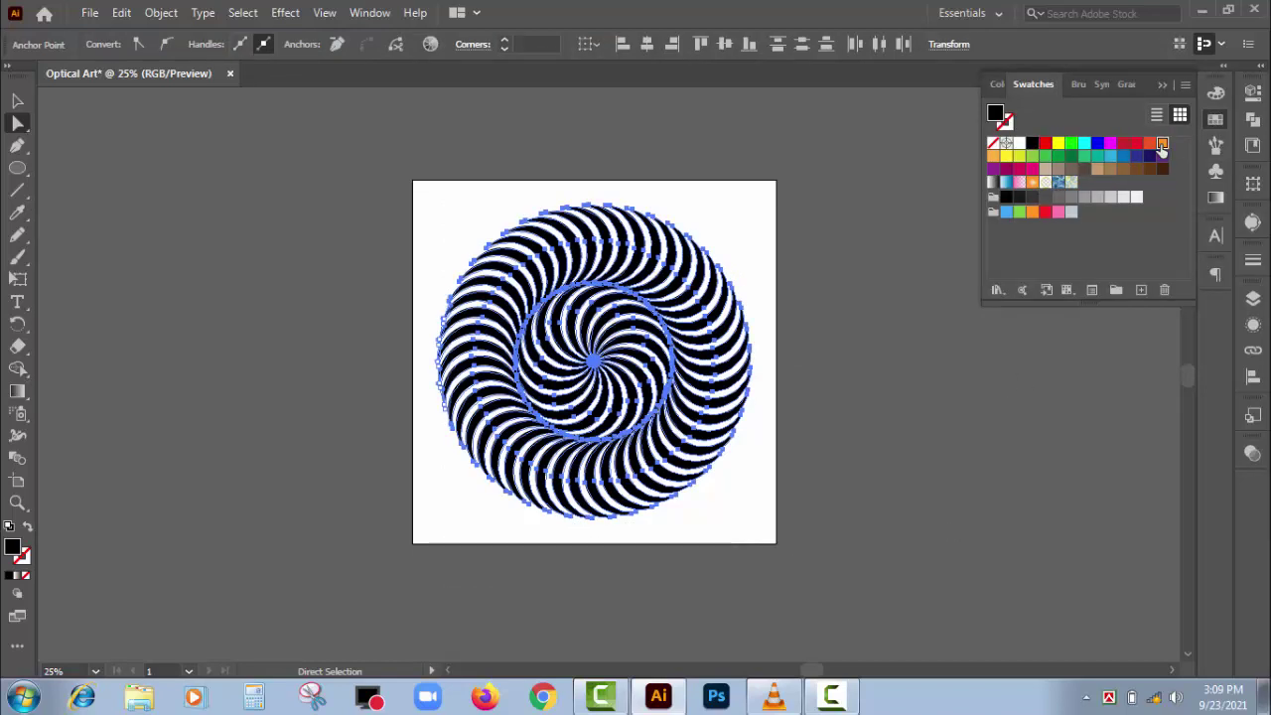
left_click(1161, 146)
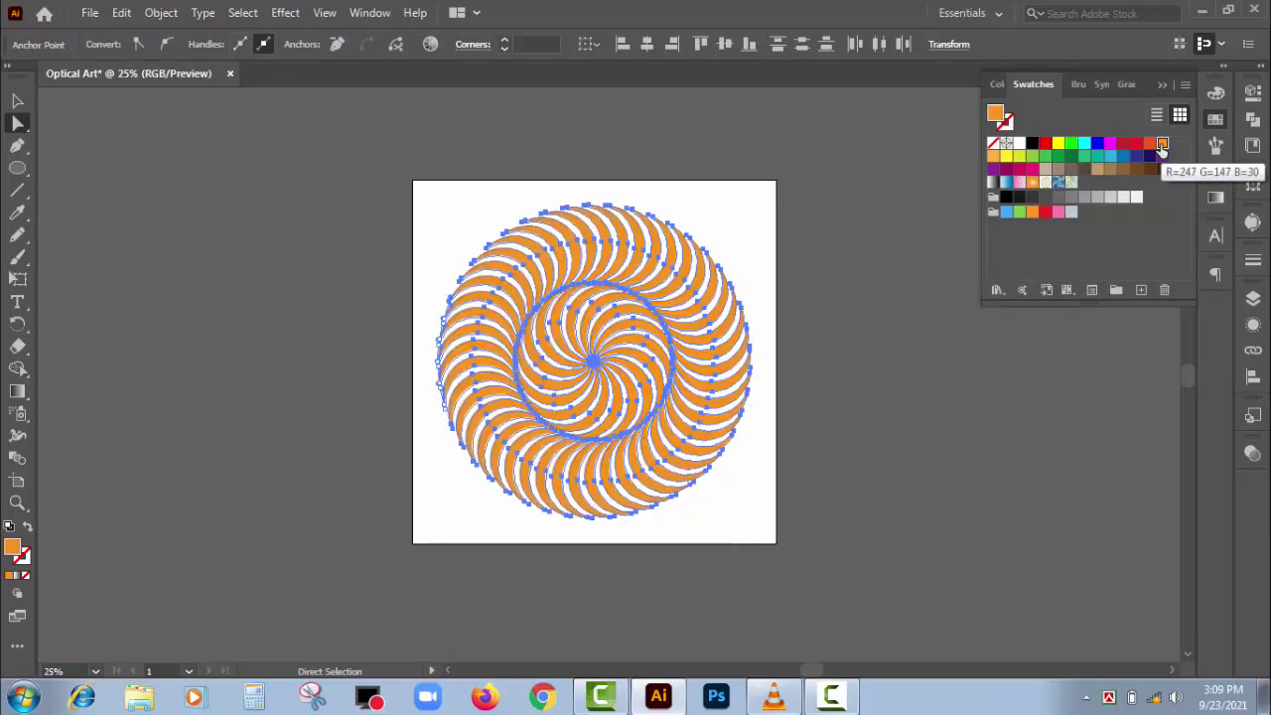
left_click(1058, 182)
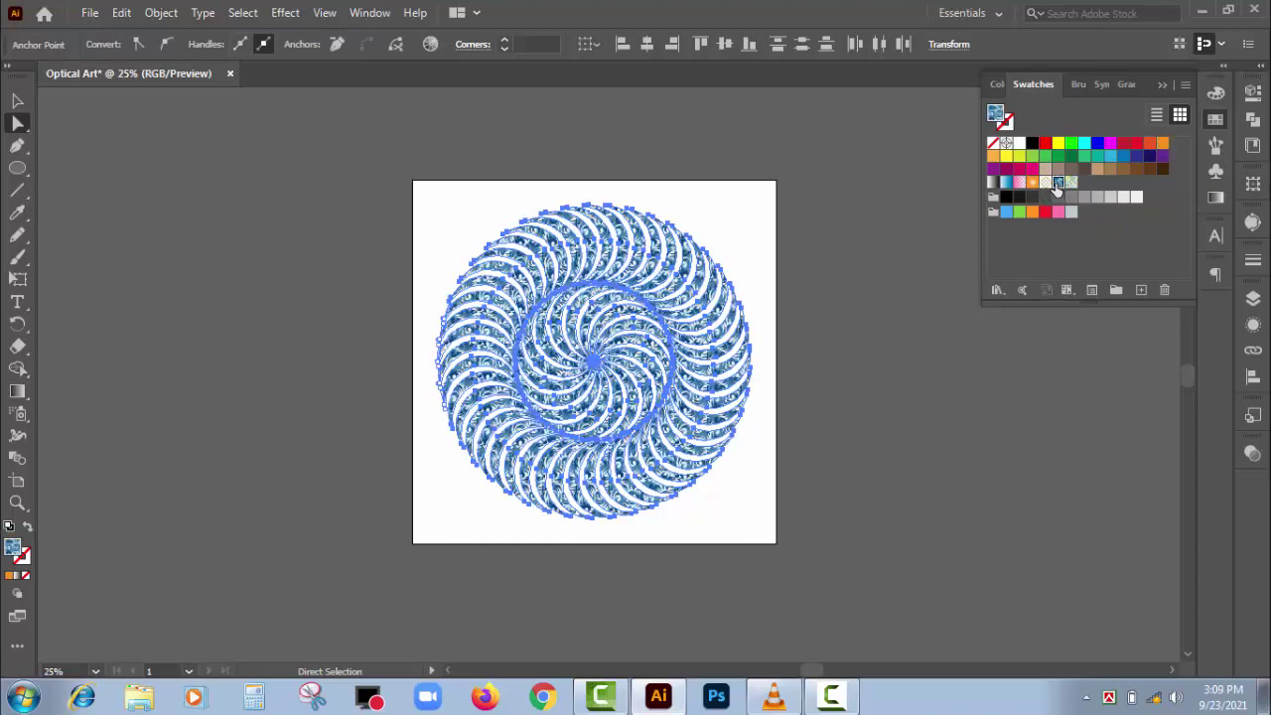
key("ctrl+equal")
key("ctrl+equal")
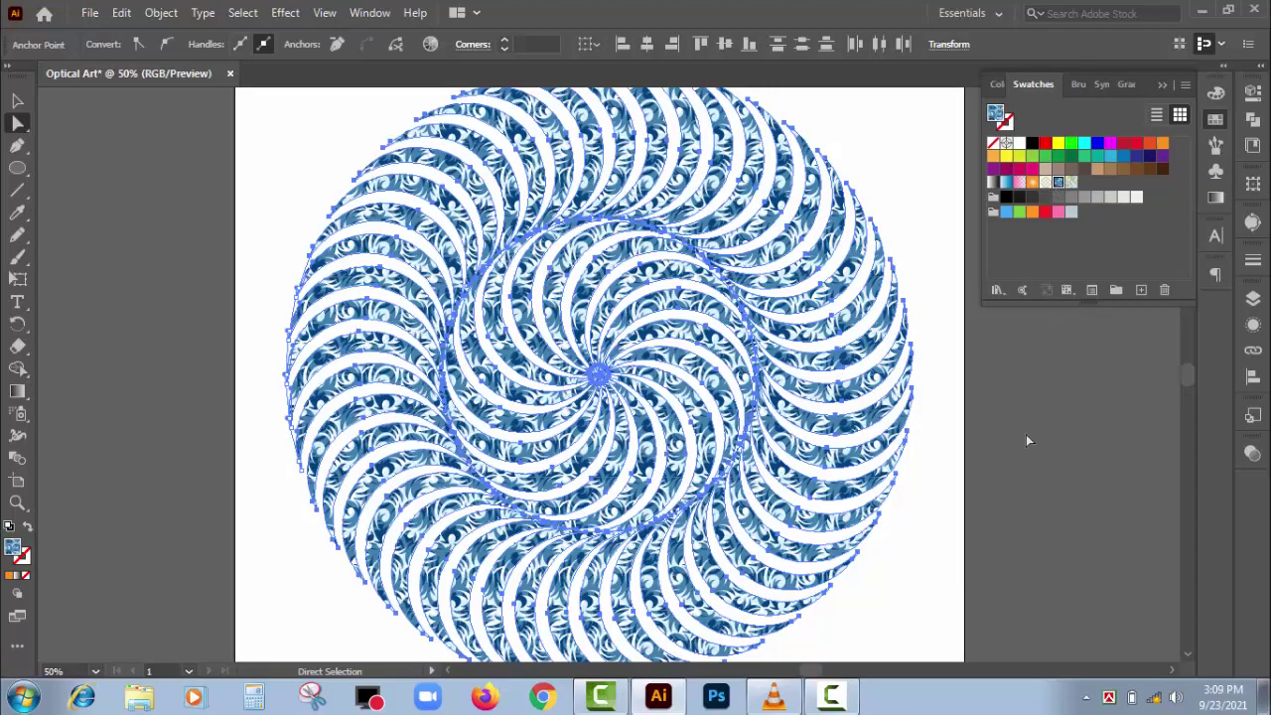
left_click(975, 444)
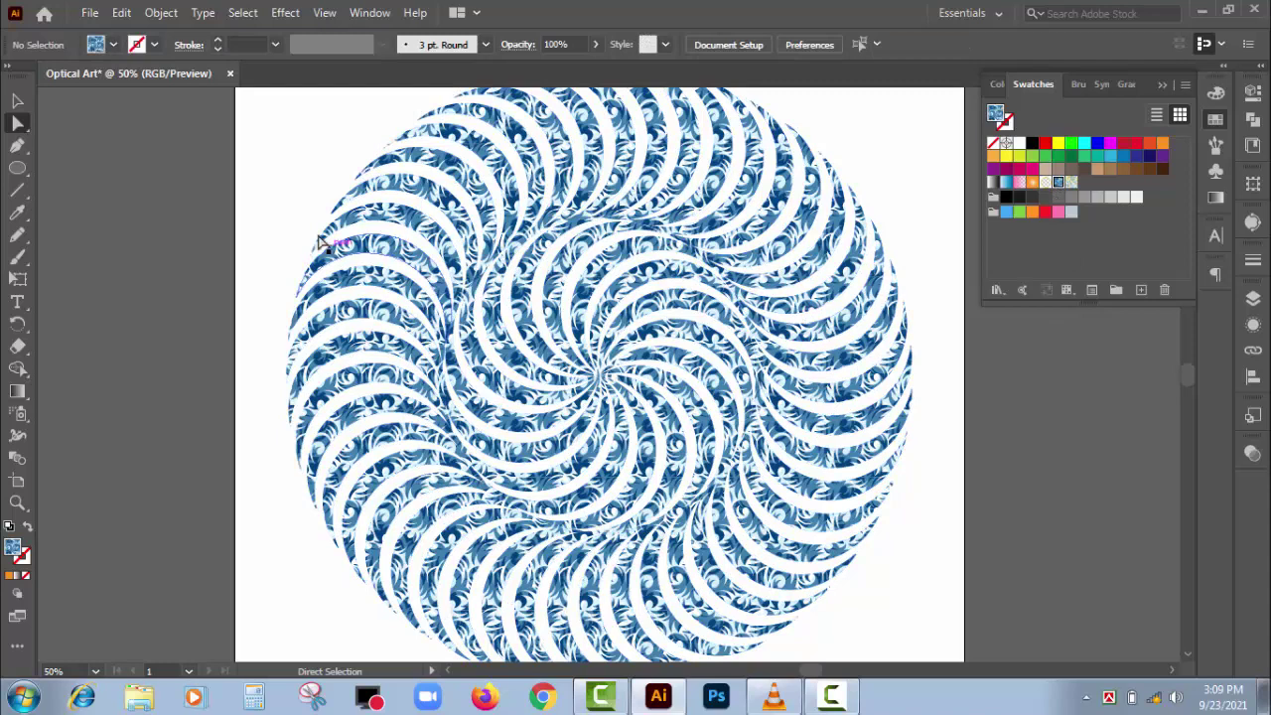
left_click(422, 318)
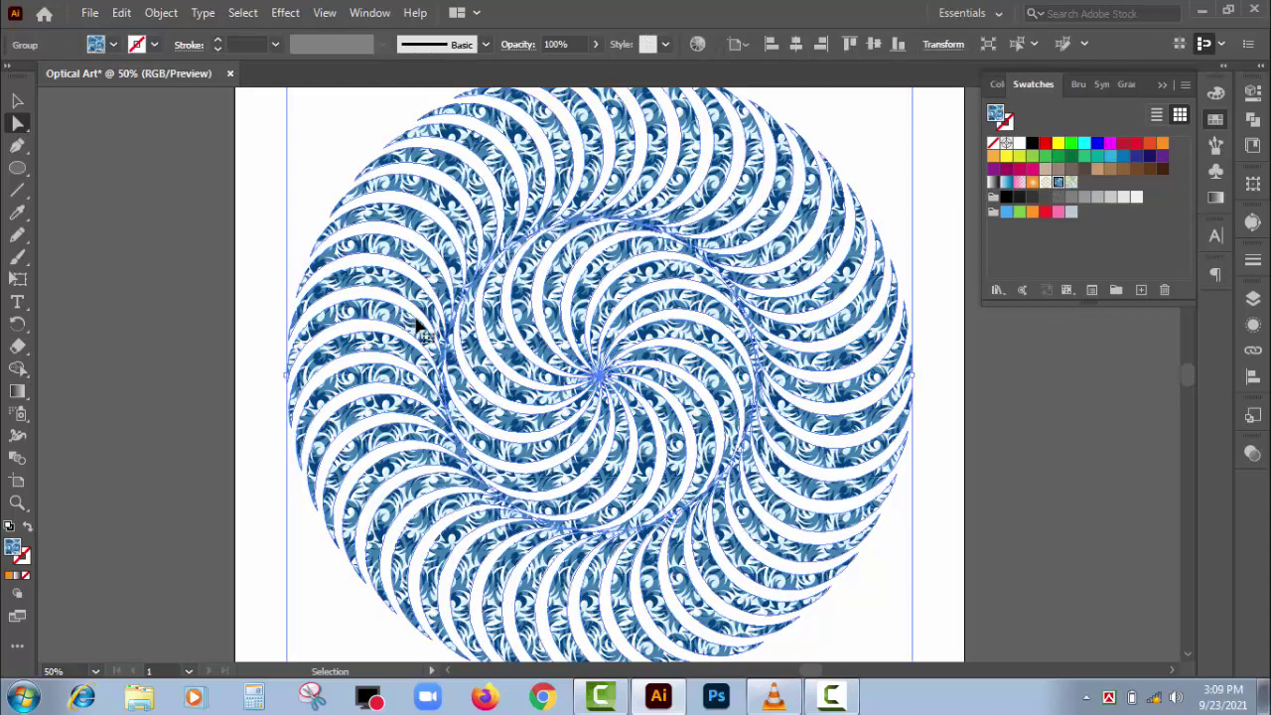
Compare Summer, yellow, Sky and white-to-black gradients and spotted patterns, settling on the blue ornate pattern
left_click(1031, 184)
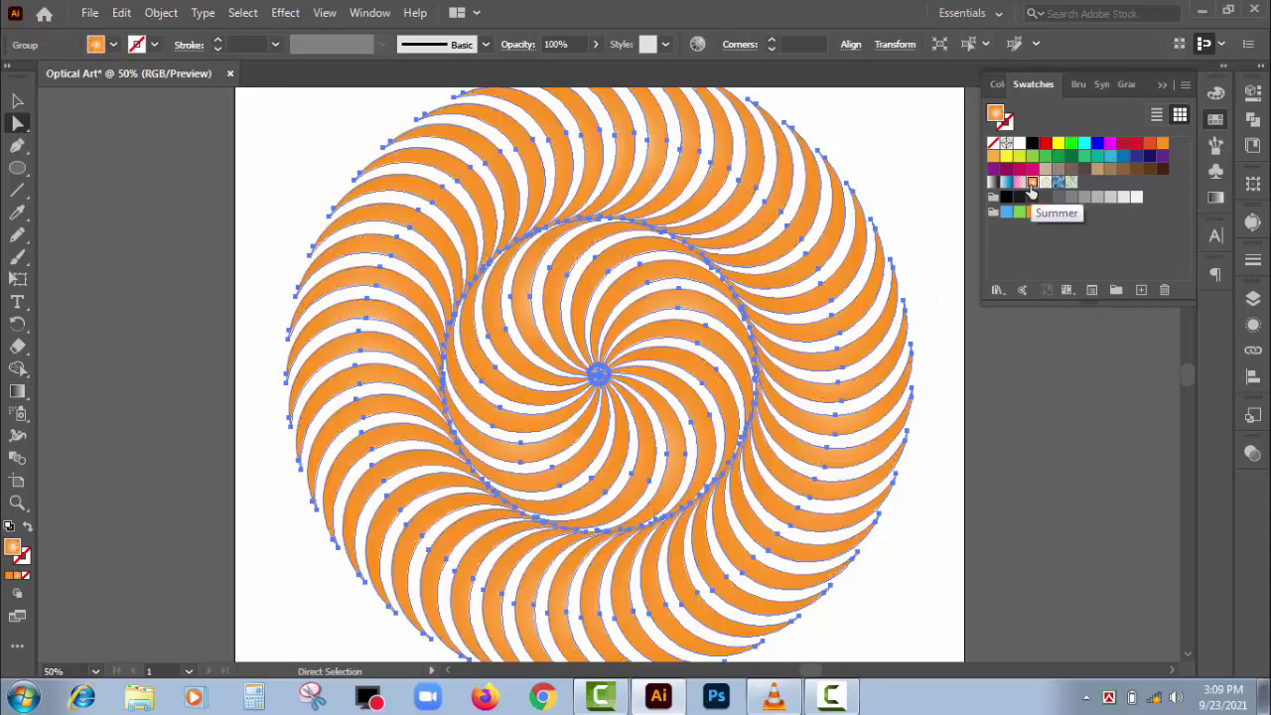
left_click(1044, 184)
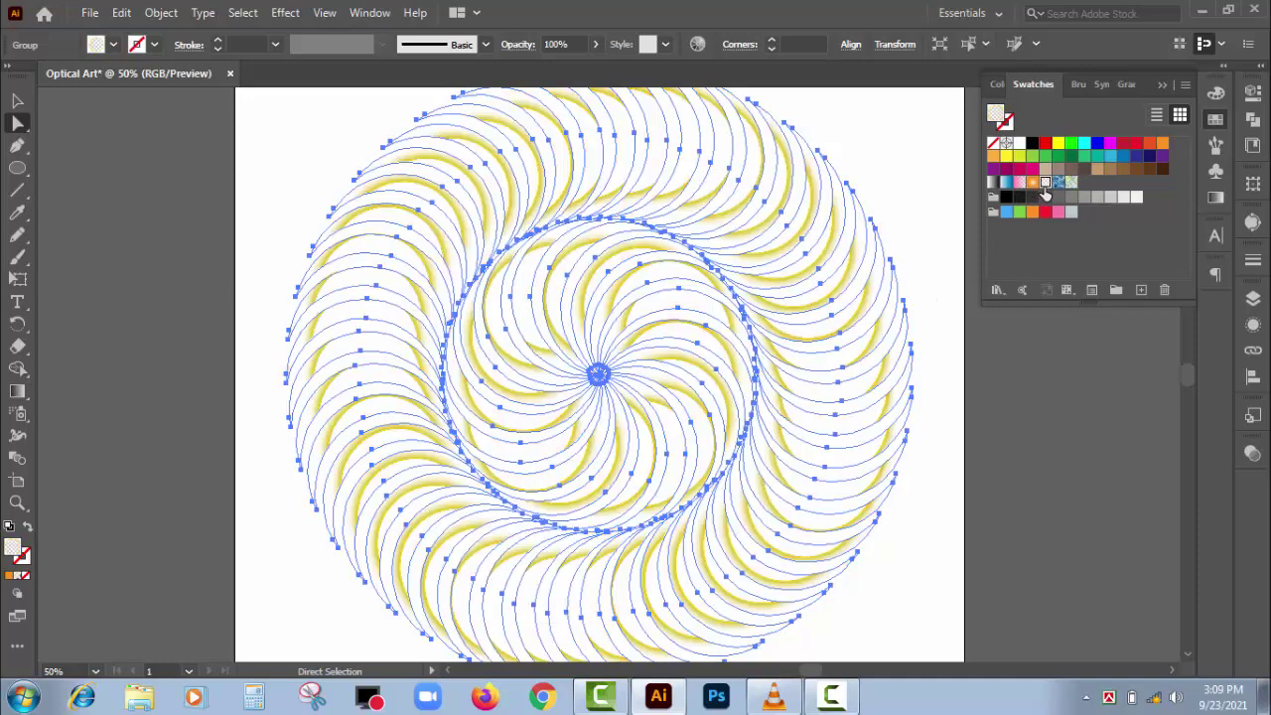
left_click(1070, 183)
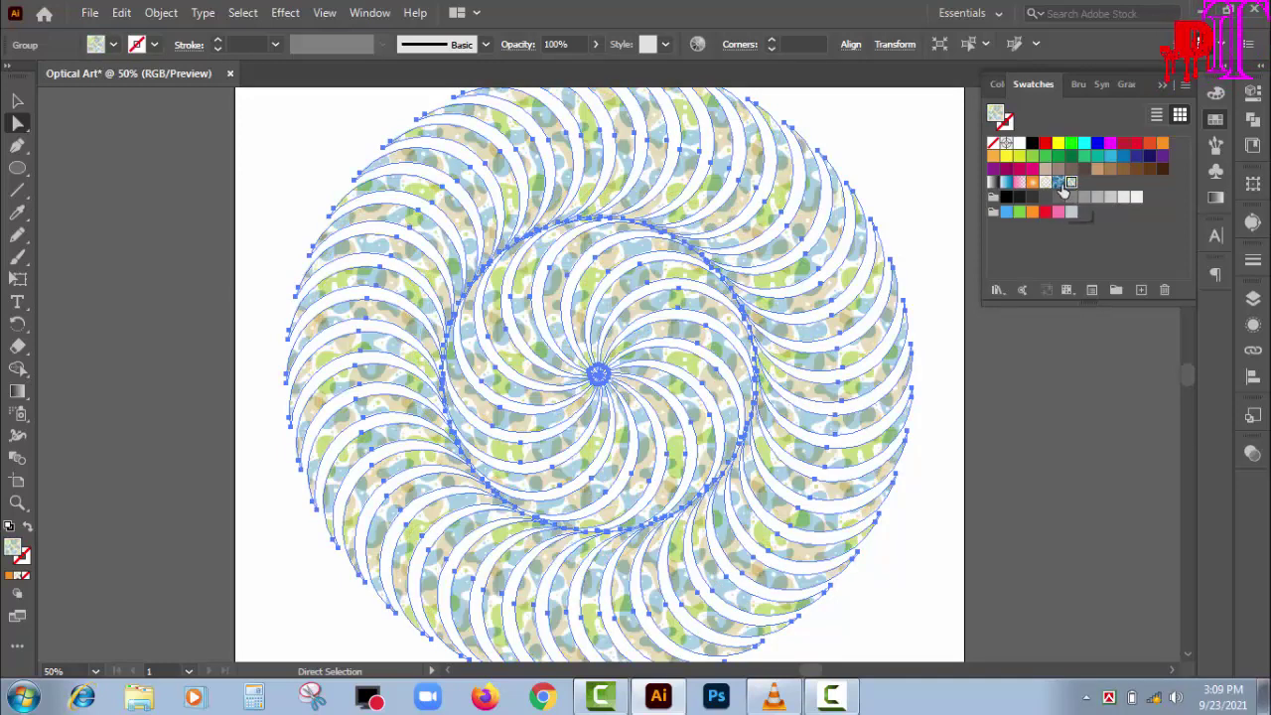
left_click(1058, 184)
left_click(1006, 183)
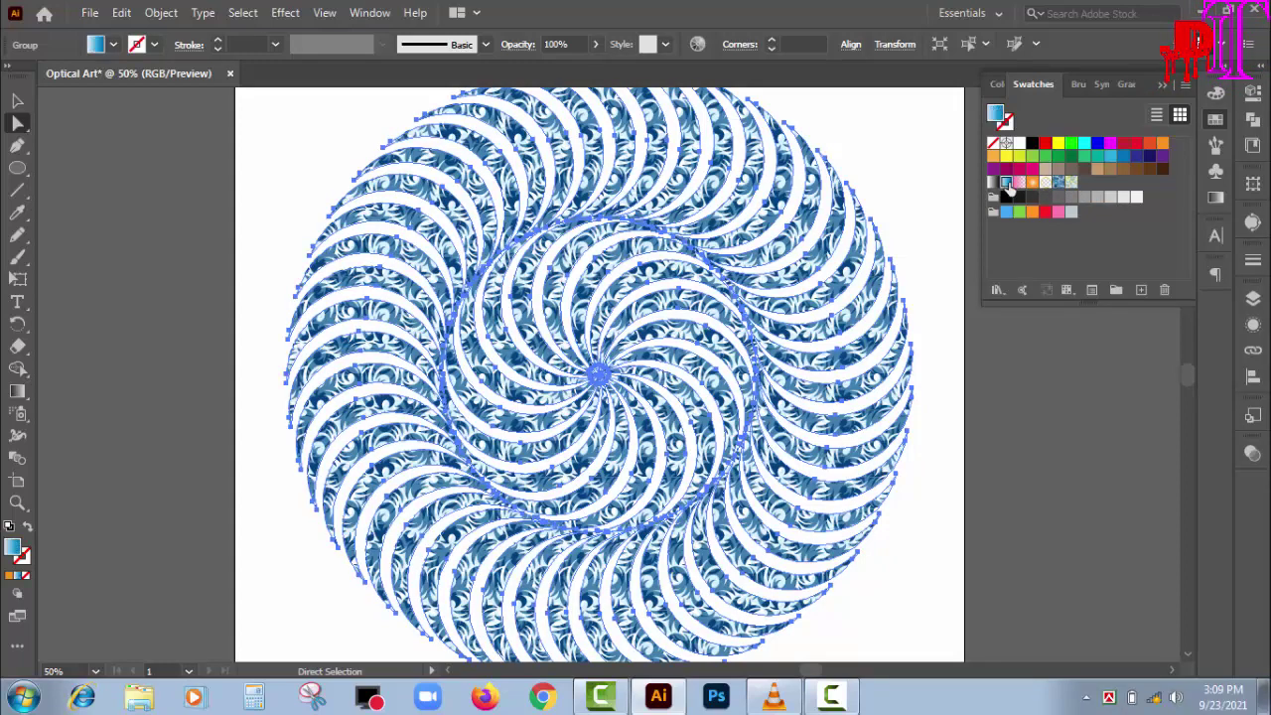
left_click(994, 183)
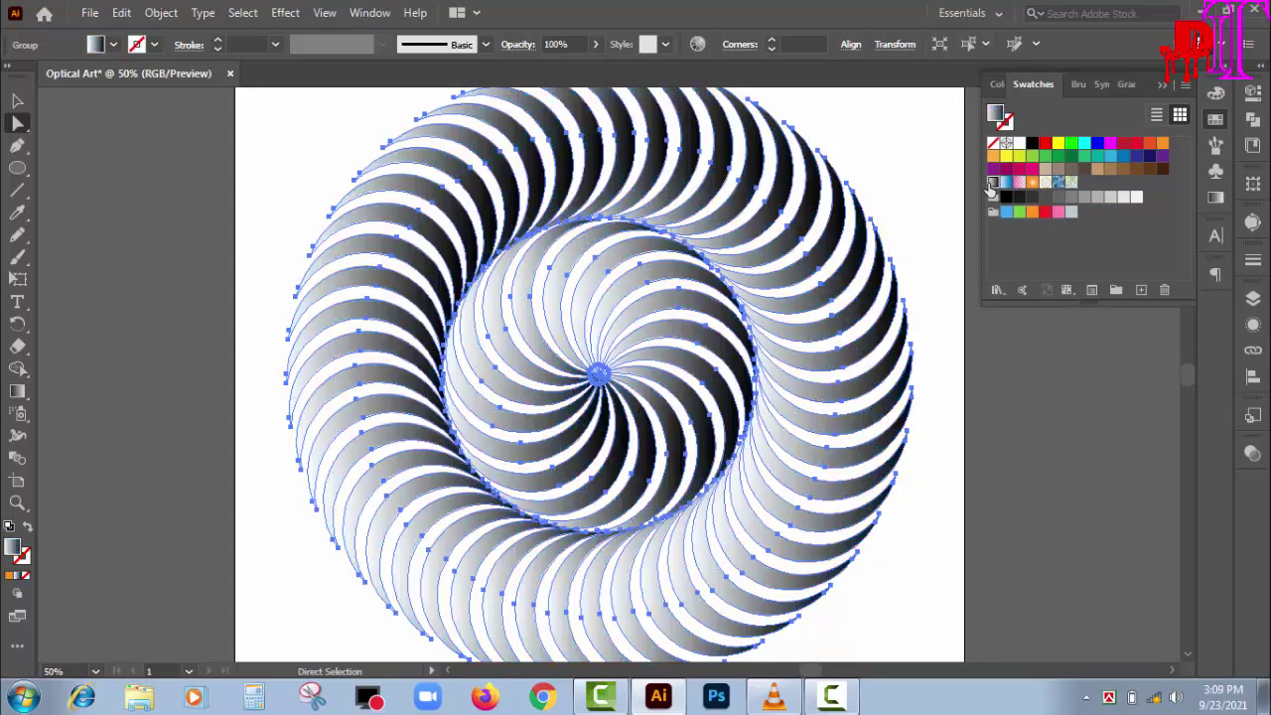
left_click(1072, 184)
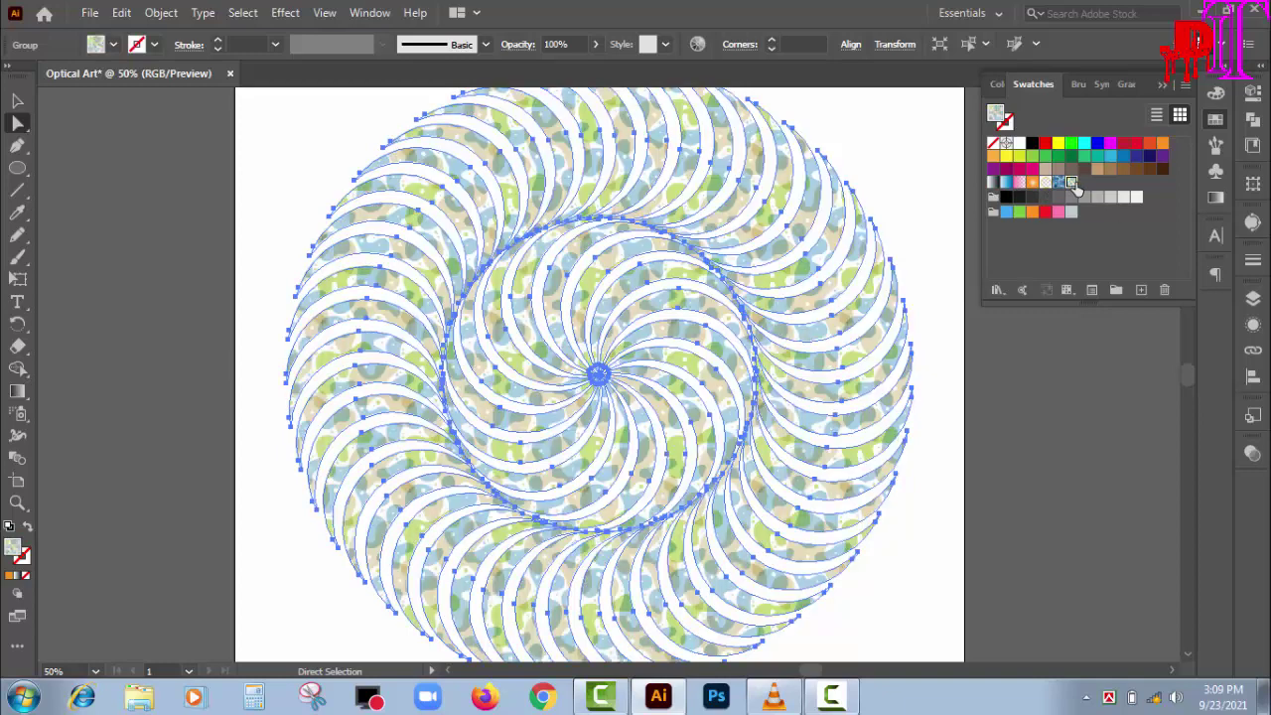
left_click(1059, 185)
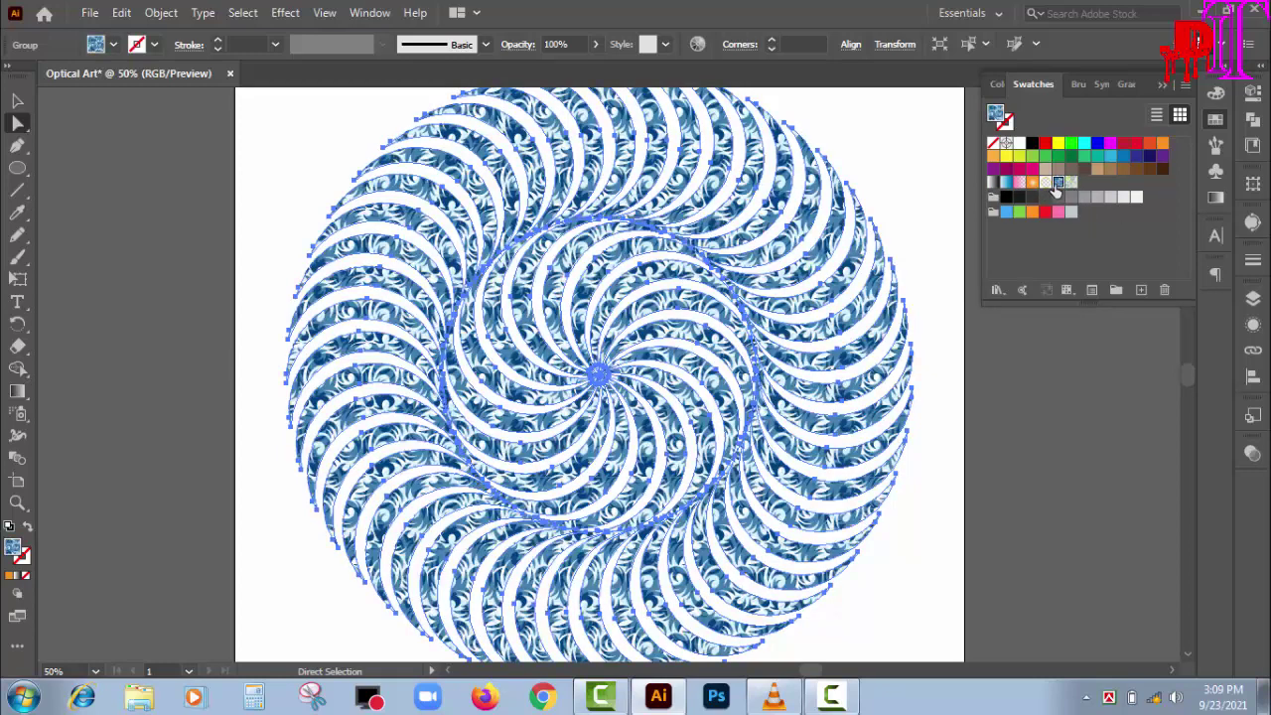
left_click(90, 13)
mouse_move(123, 342)
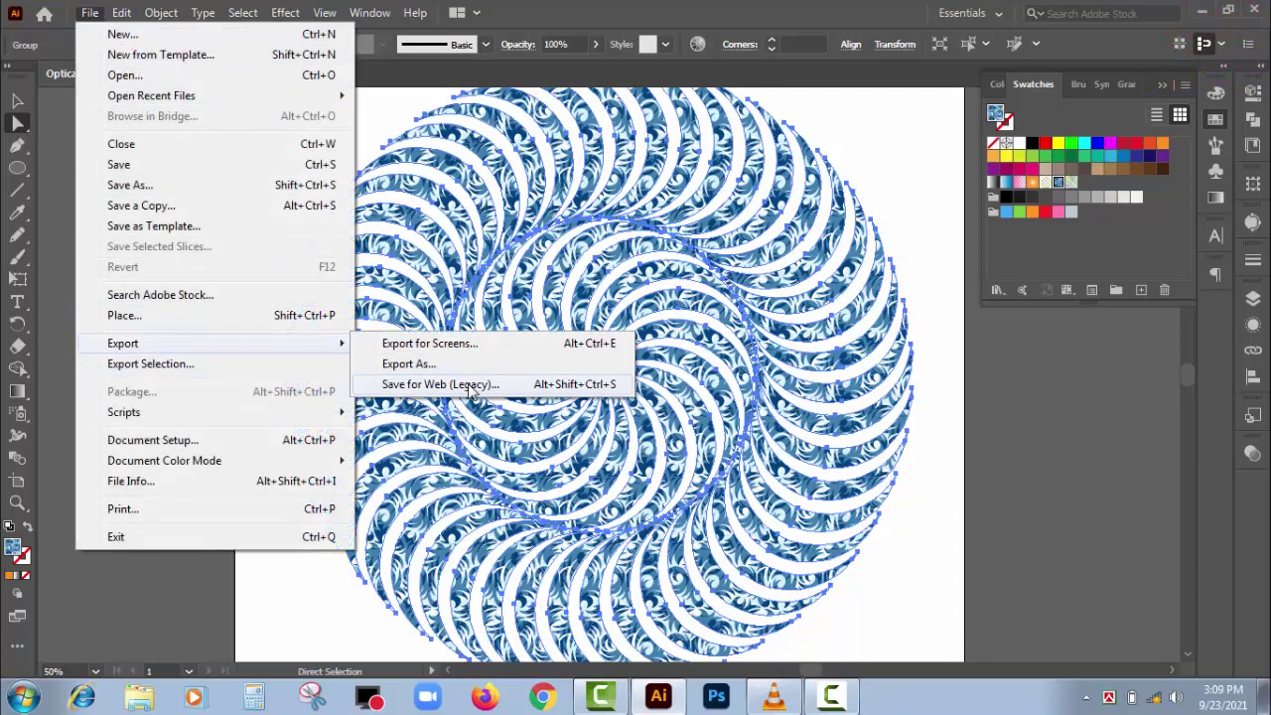
Export the patterned spiral as a maximum-quality JPEG named Optical-Art to the Desktop
left_click(470, 391)
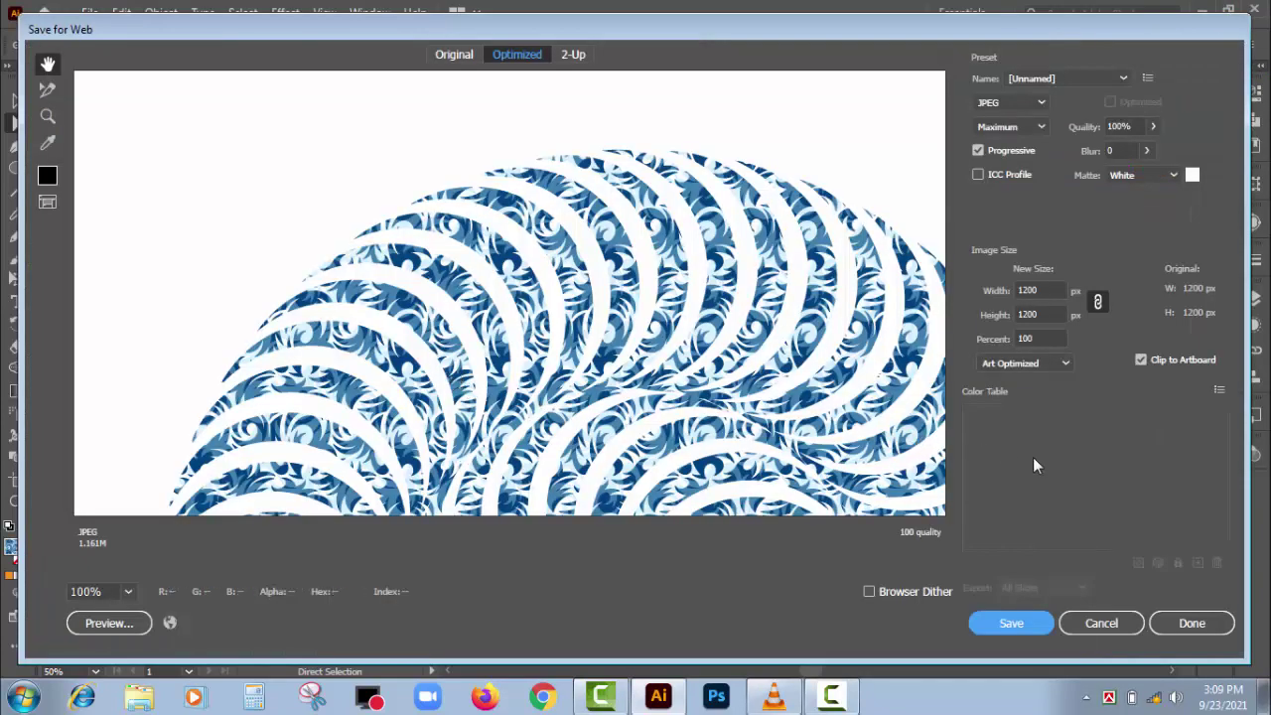
left_click(1011, 623)
left_click(99, 167)
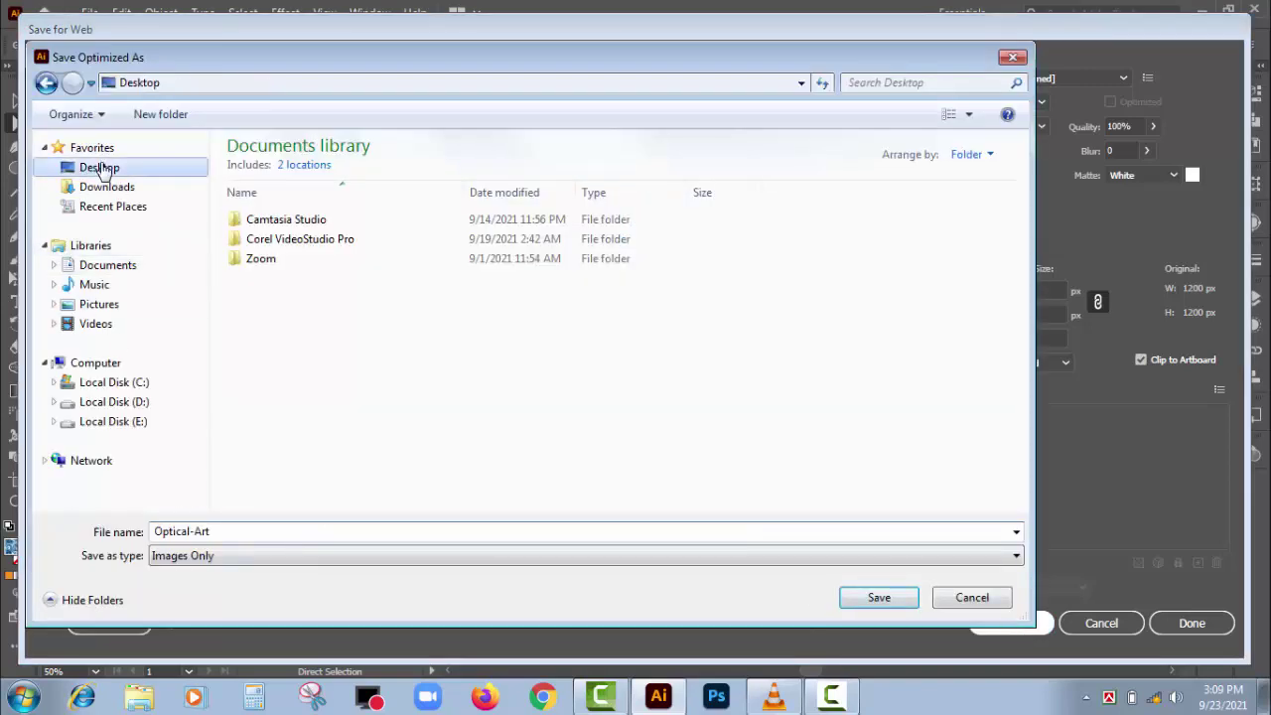
left_click(887, 599)
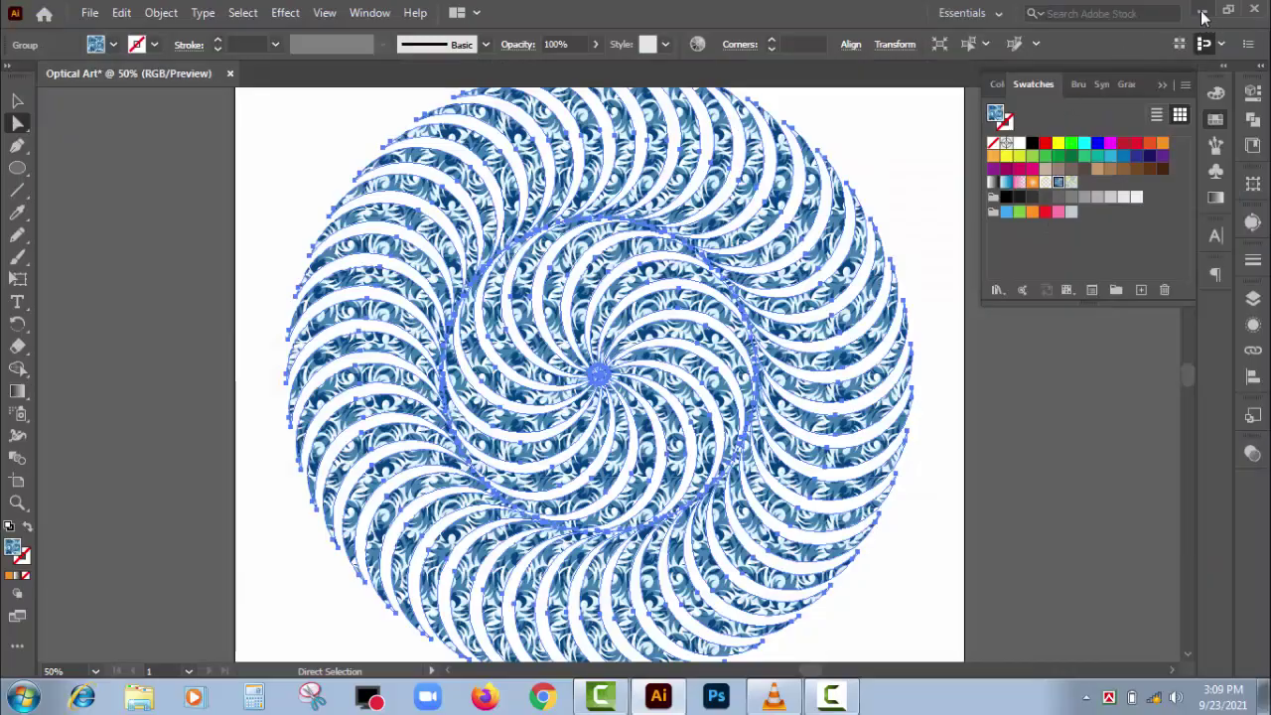
View the Optical-Art image in Photo Viewer, then return to Illustrator
left_click(1201, 12)
double_click(169, 422)
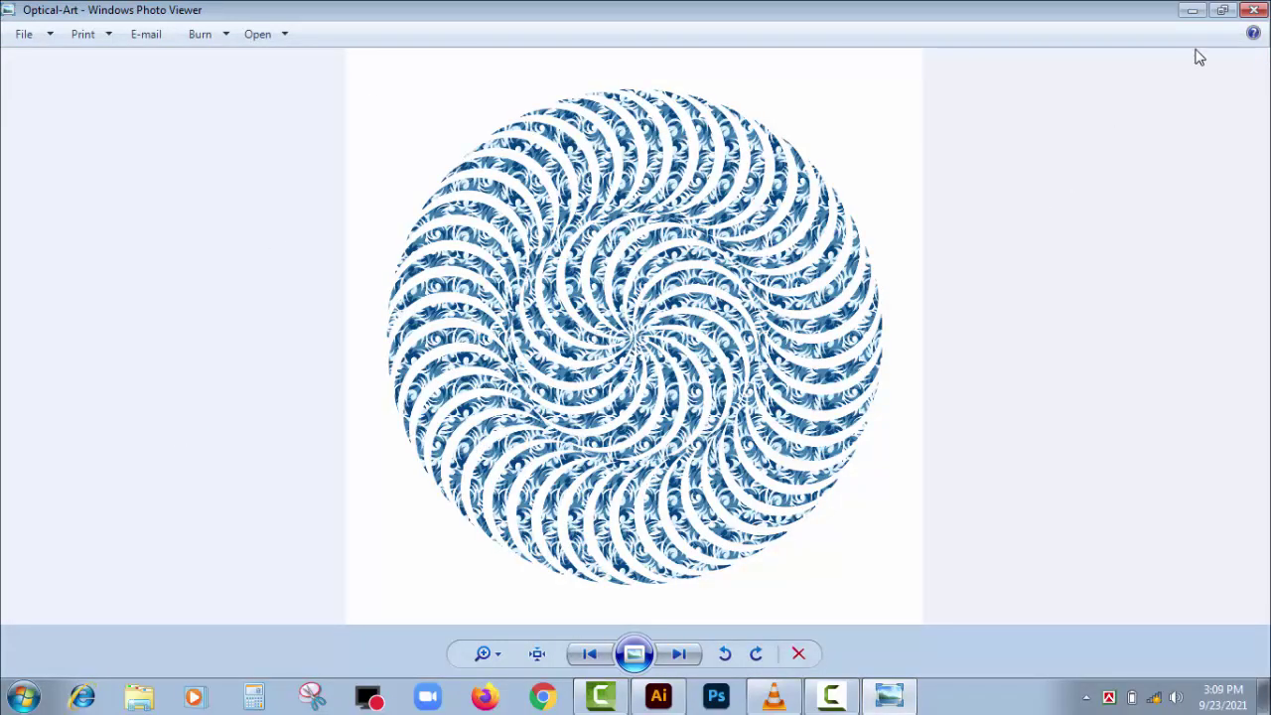
left_click(1254, 10)
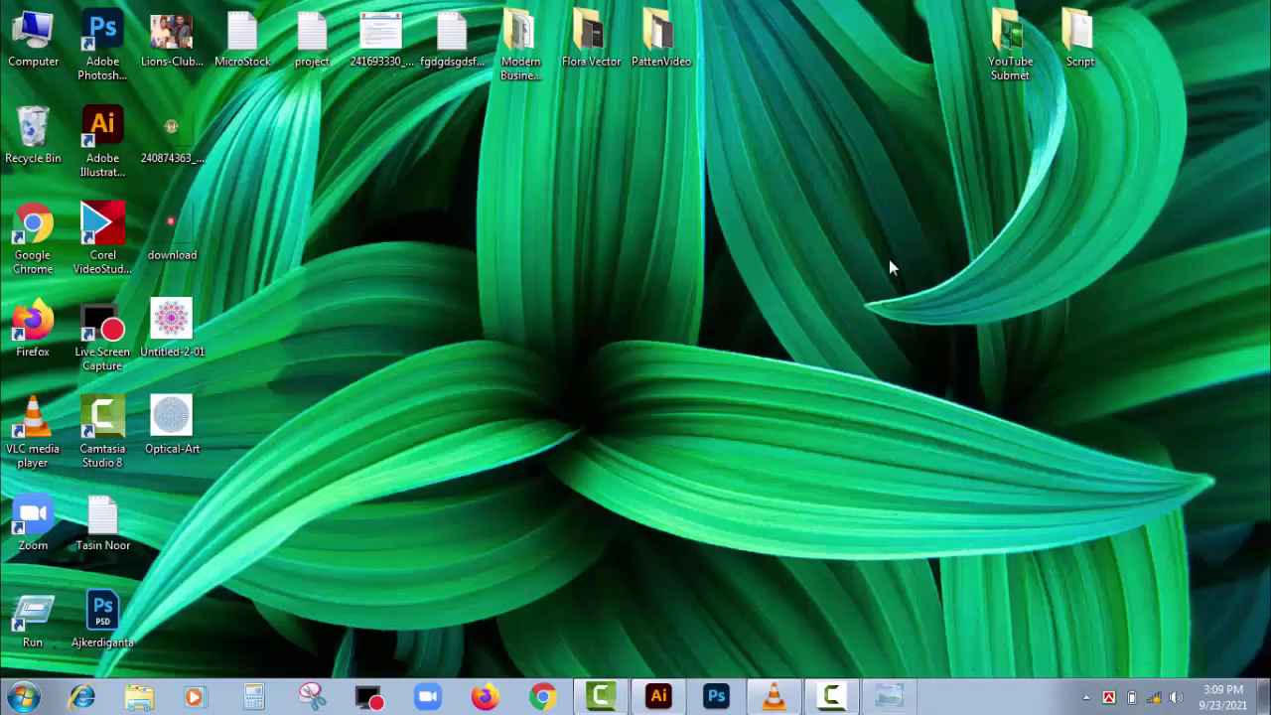
left_click(660, 697)
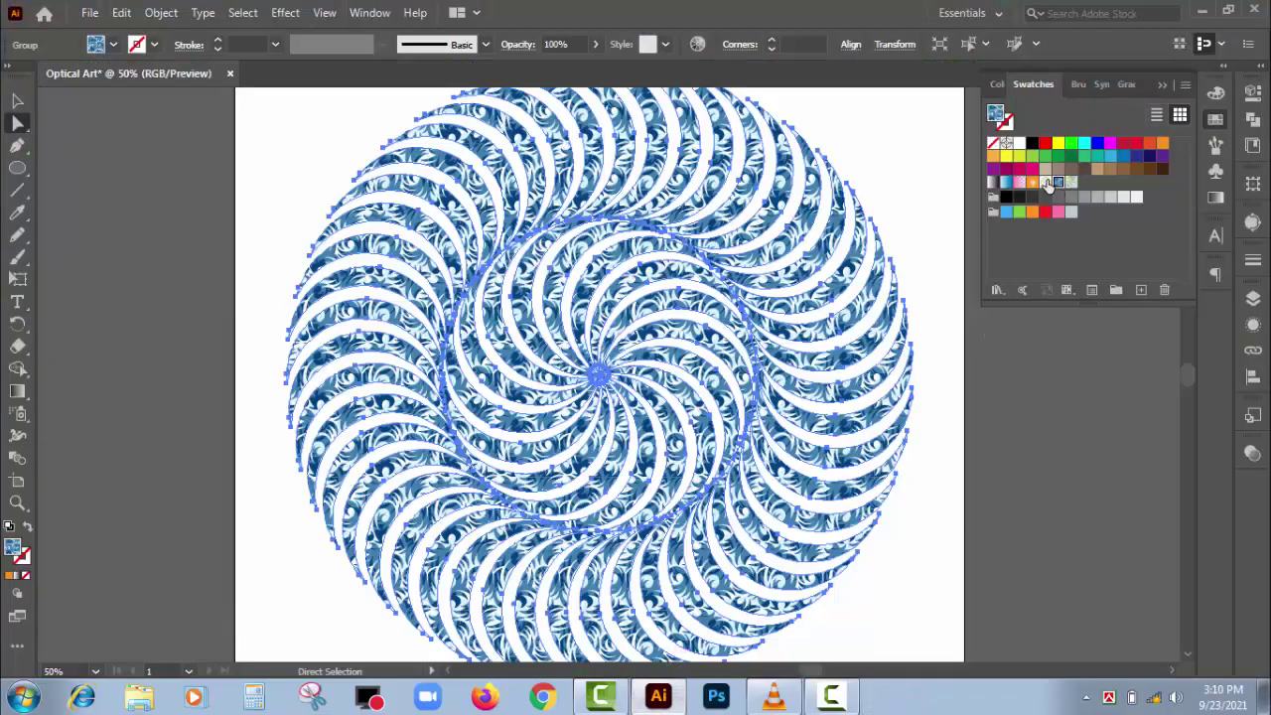
Apply the Sky preset gradient to the crescent spiral
left_click(1215, 196)
left_click(1005, 127)
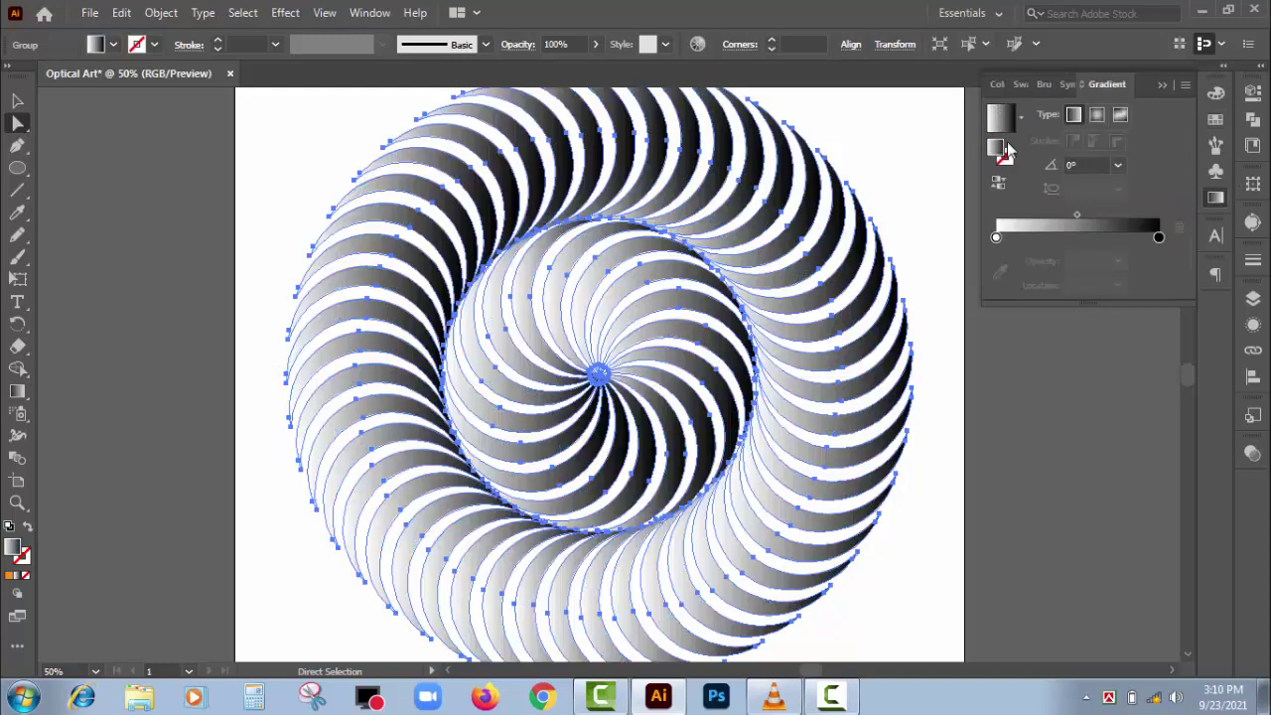
left_click(1021, 118)
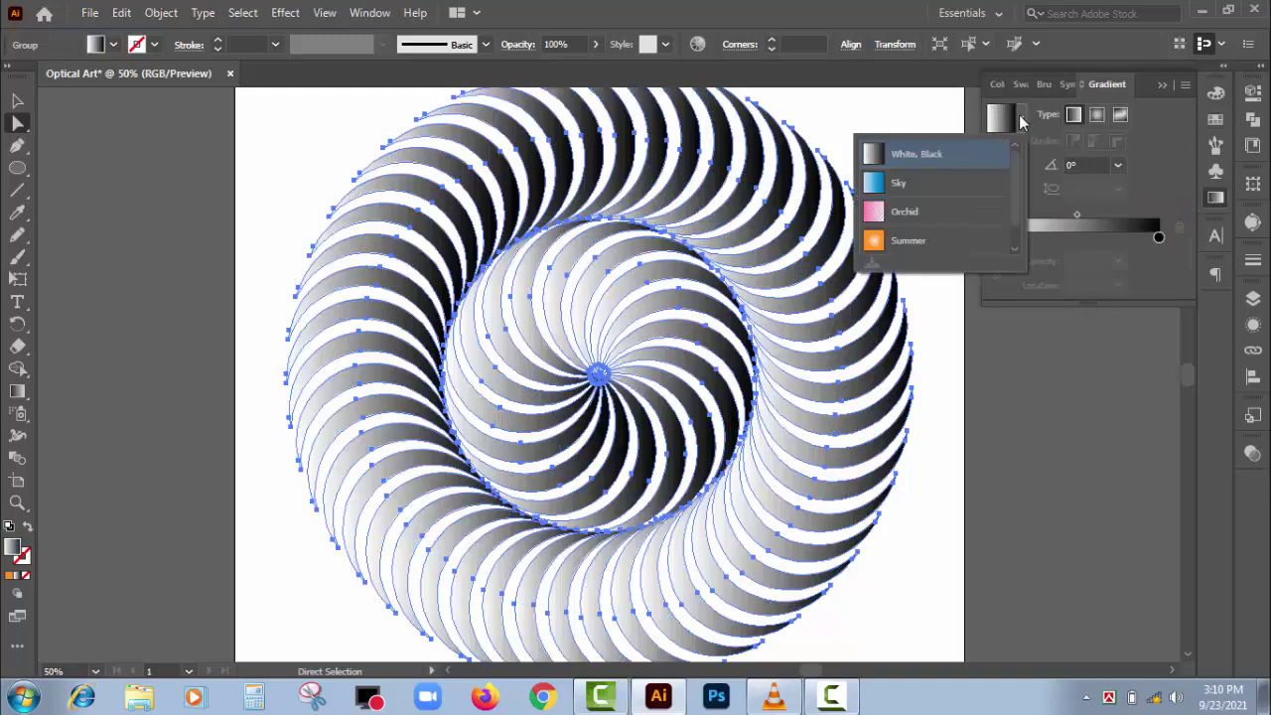
left_click(889, 184)
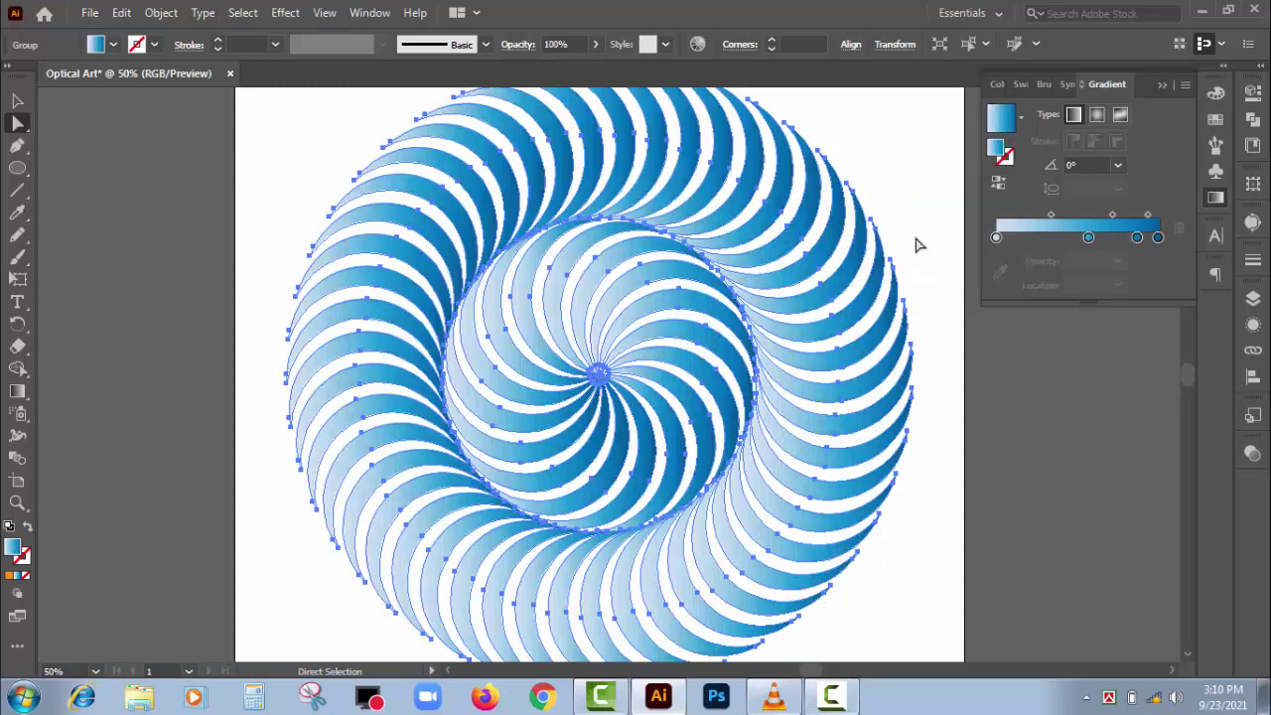
Reduce the gradient to two stops: orange on the right and blue on the left
double_click(1158, 239)
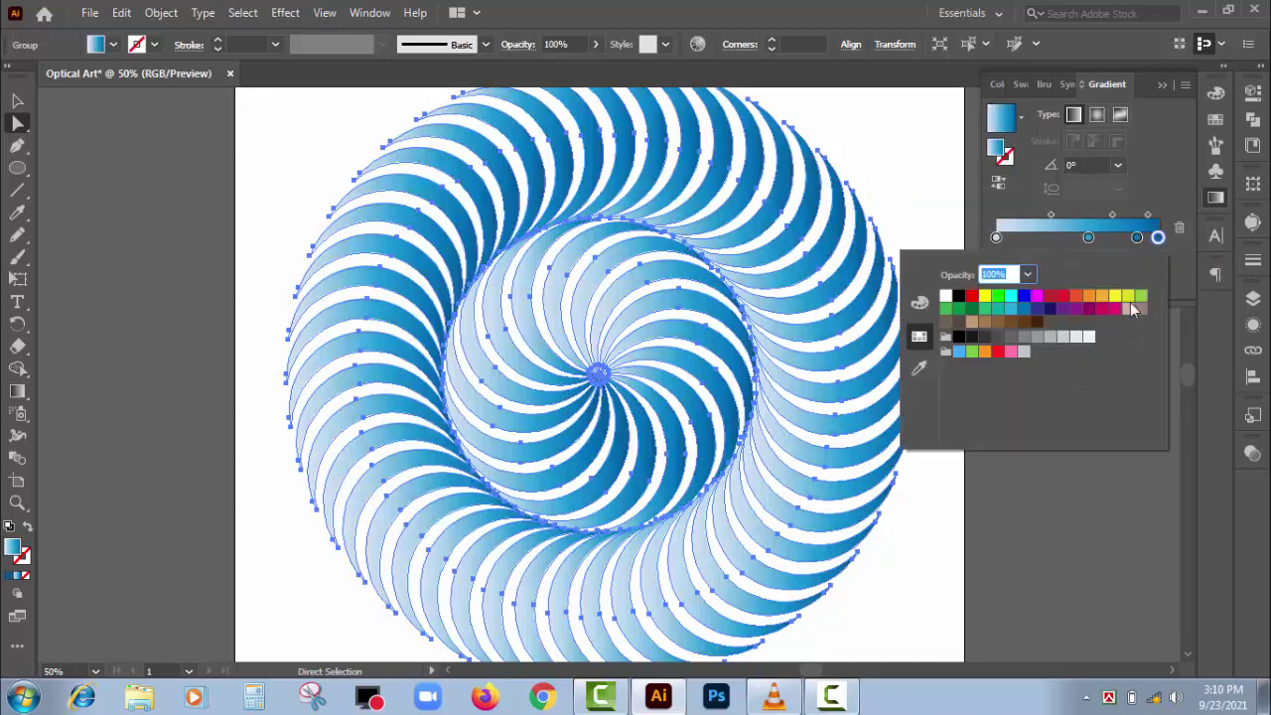
left_click(1089, 296)
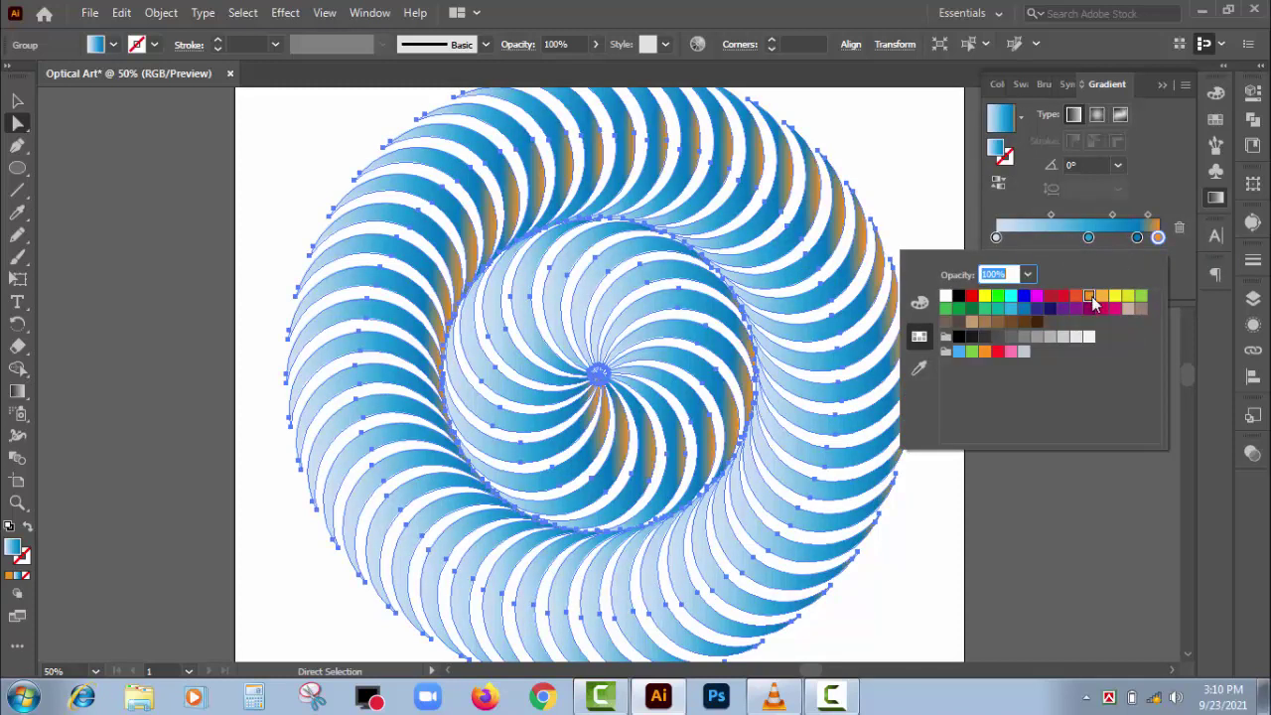
left_click(1137, 238)
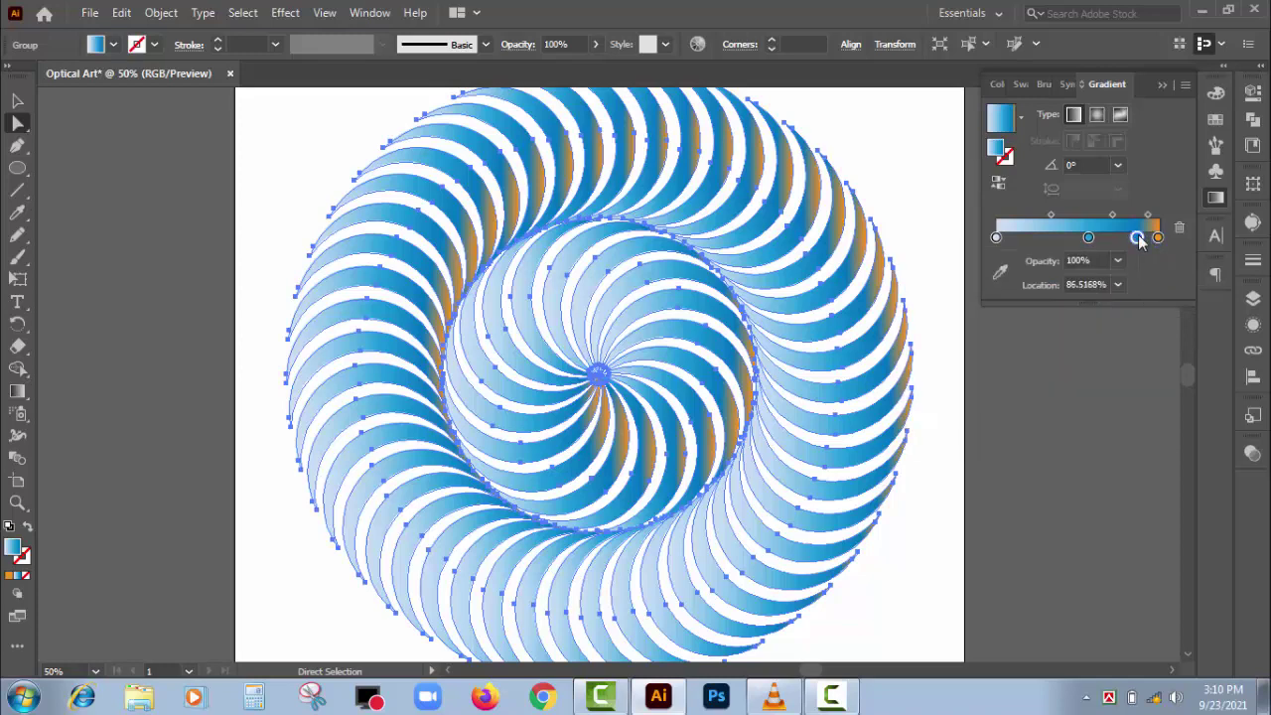
left_click_drag(1137, 238, 1134, 314)
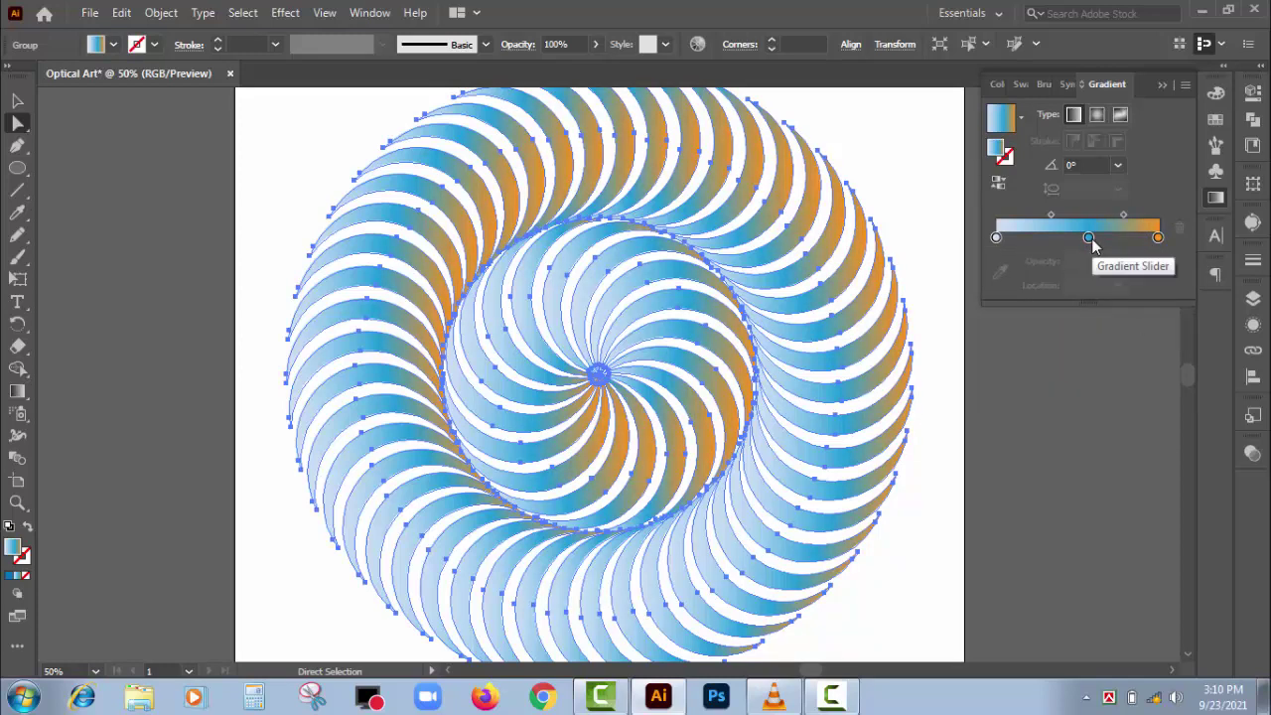
left_click_drag(1089, 238, 1103, 324)
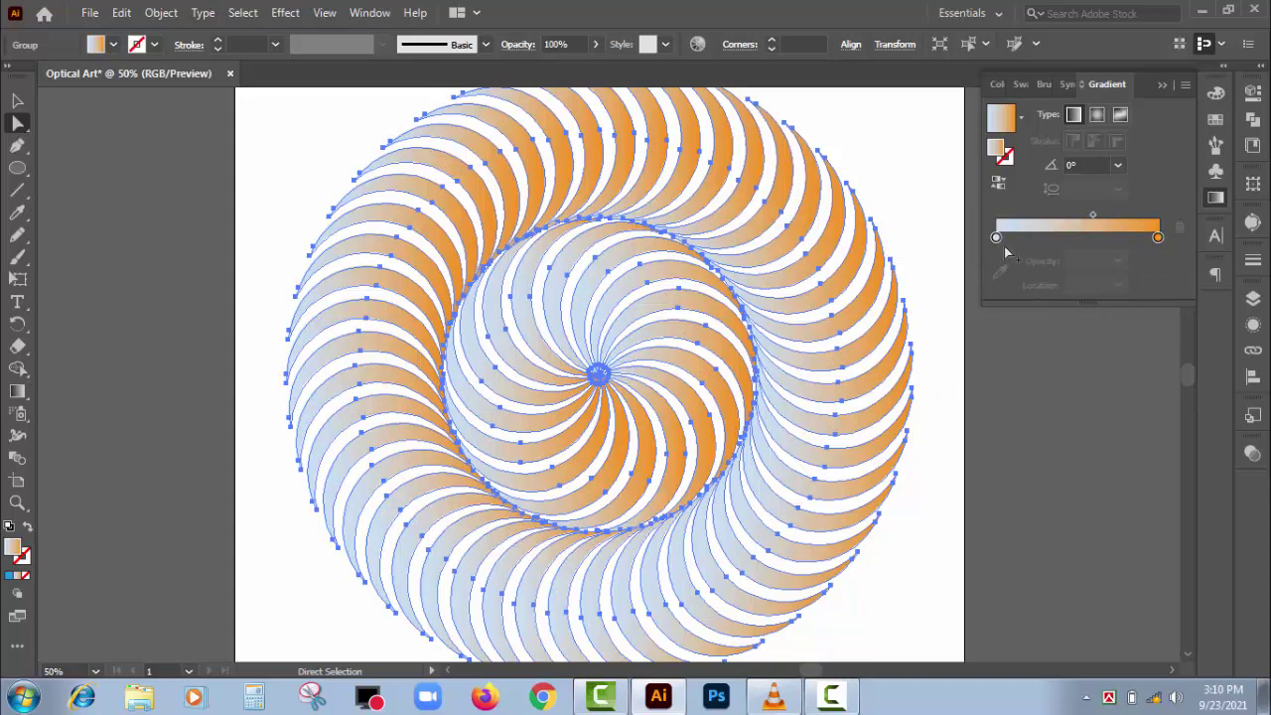
double_click(997, 239)
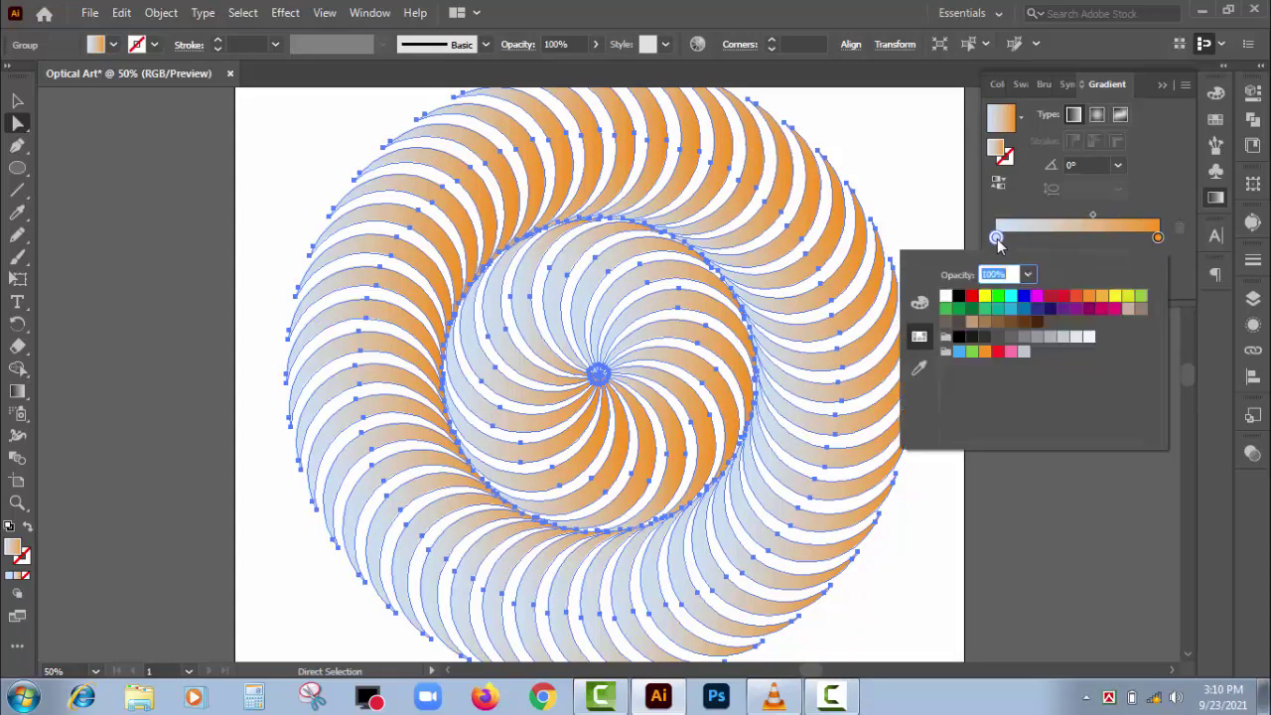
left_click(1026, 298)
left_click(1017, 507)
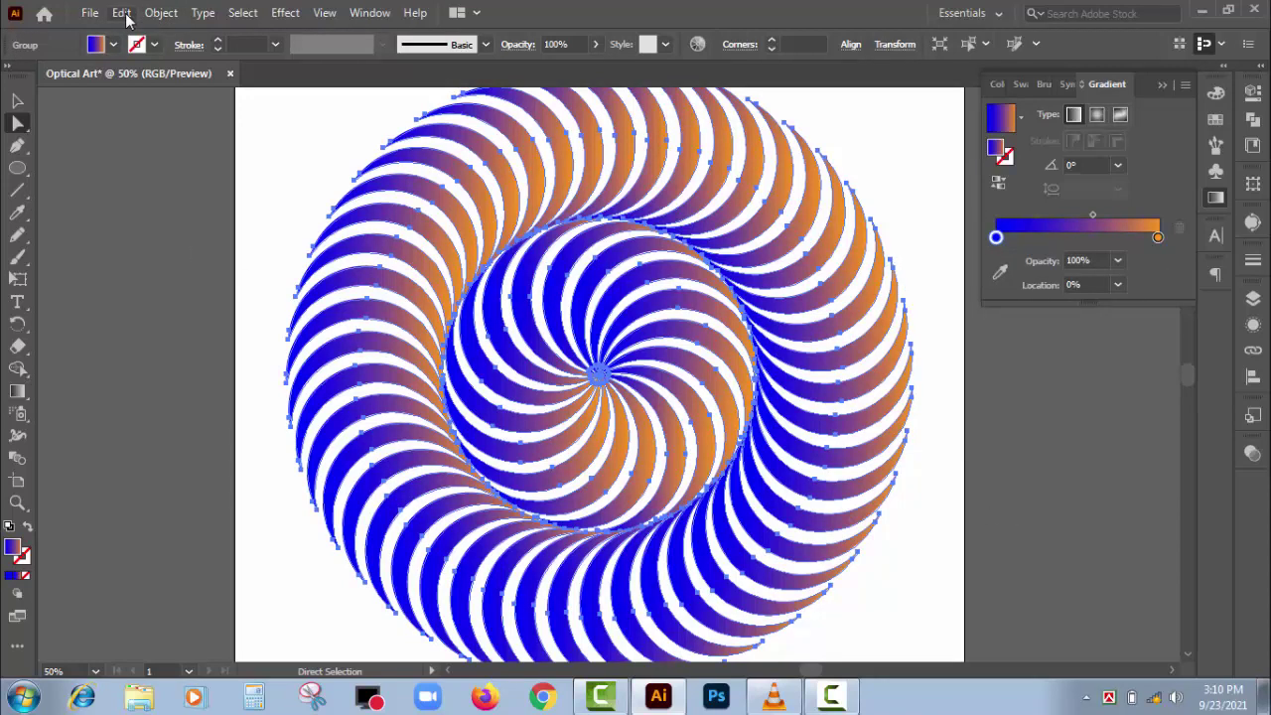
Export the gradient spiral as a PNG named Optical Art to the Desktop at High (300 ppi)
left_click(92, 13)
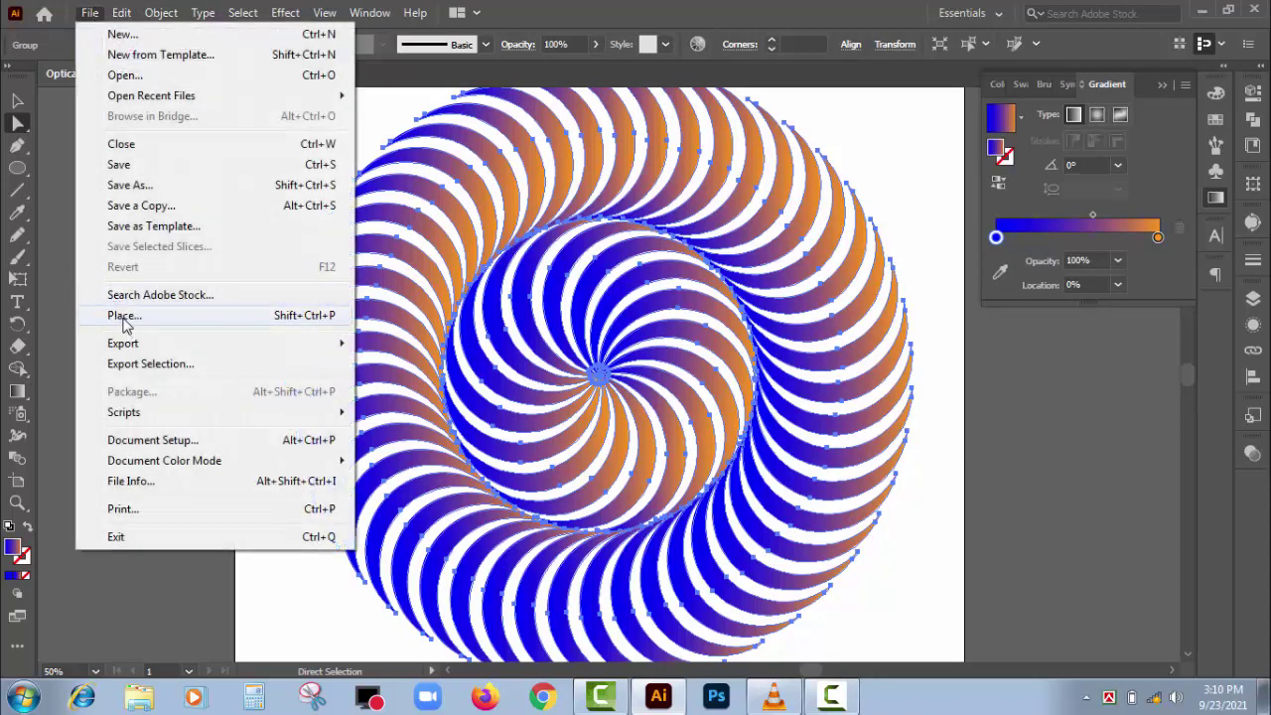
mouse_move(123, 343)
left_click(438, 370)
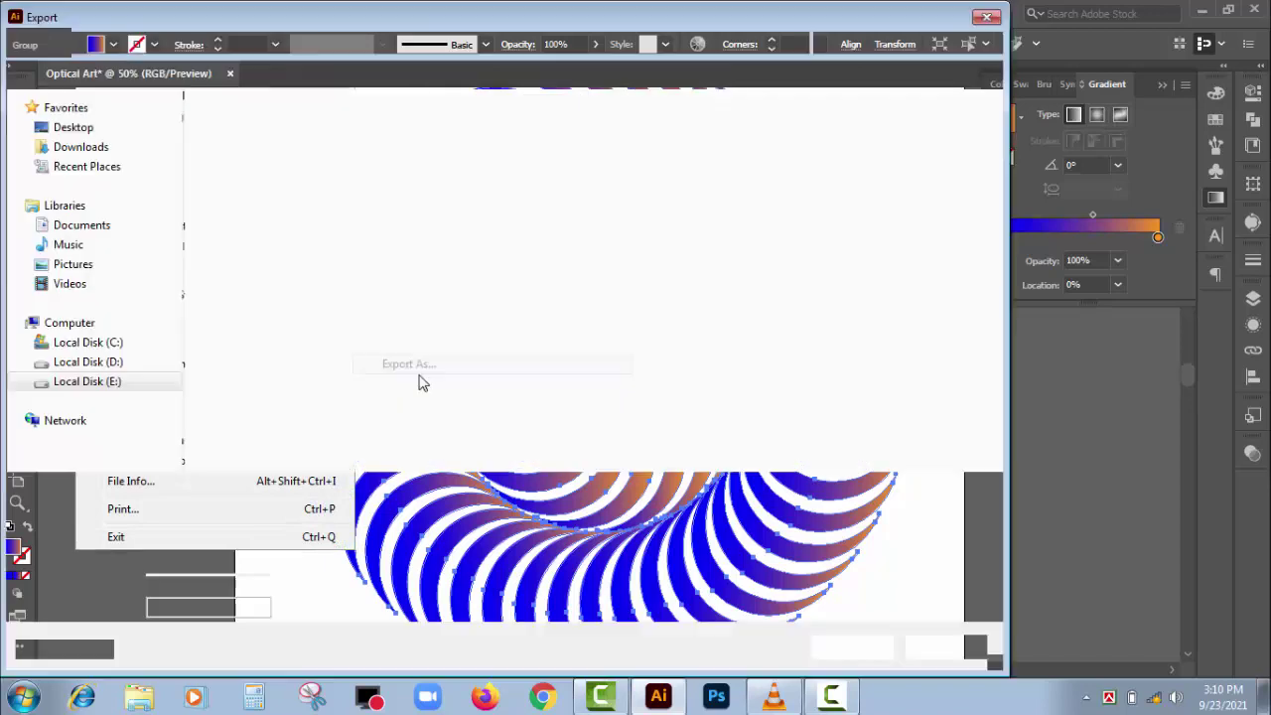
left_click(239, 516)
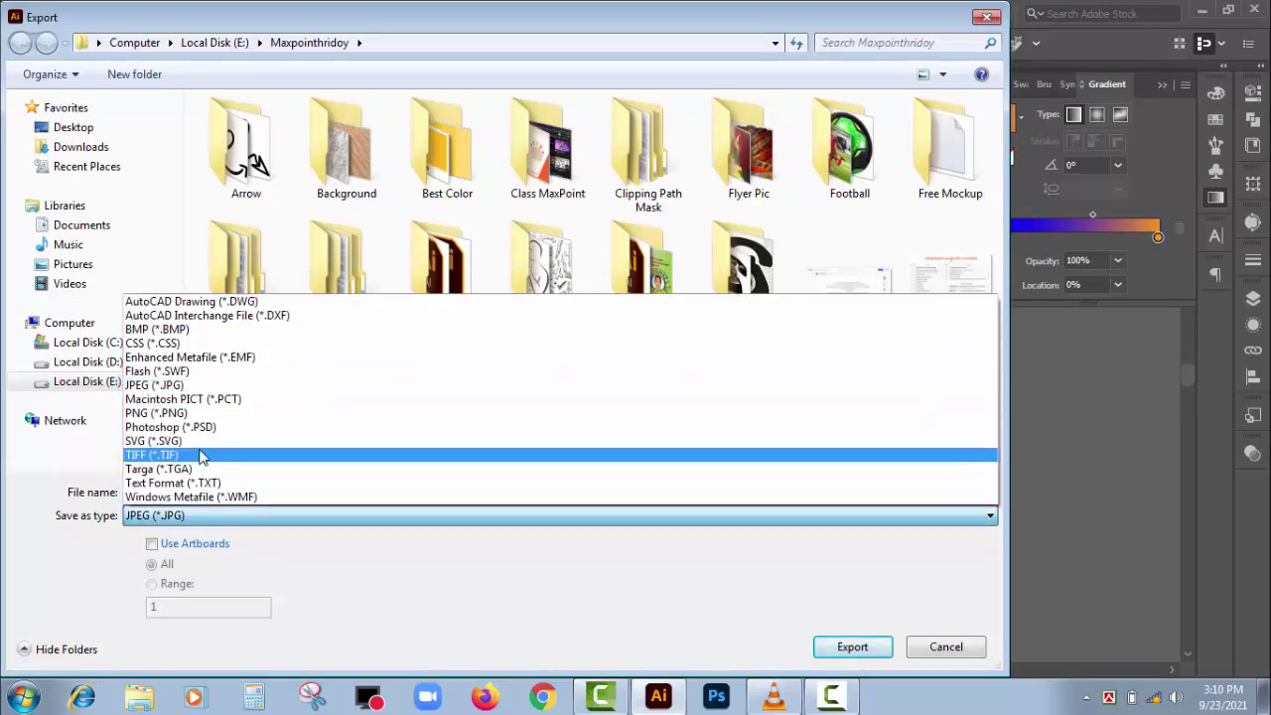
left_click(188, 412)
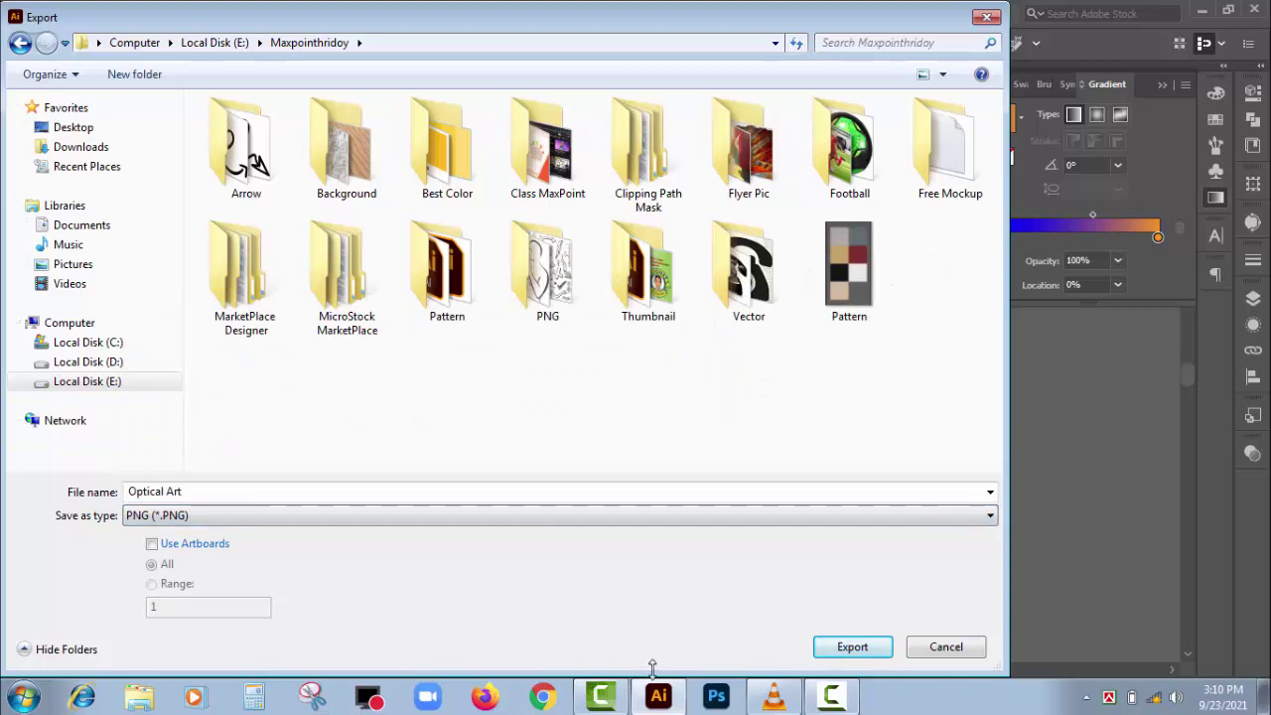
left_click(80, 129)
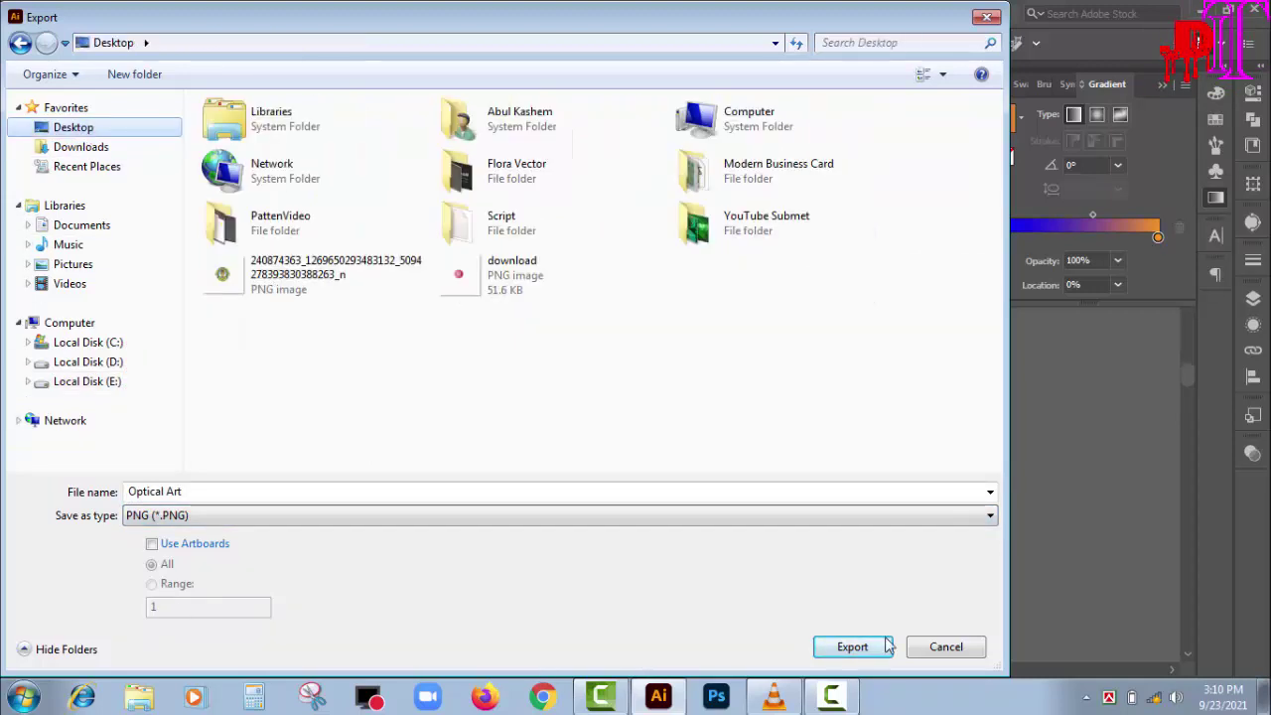
left_click(858, 650)
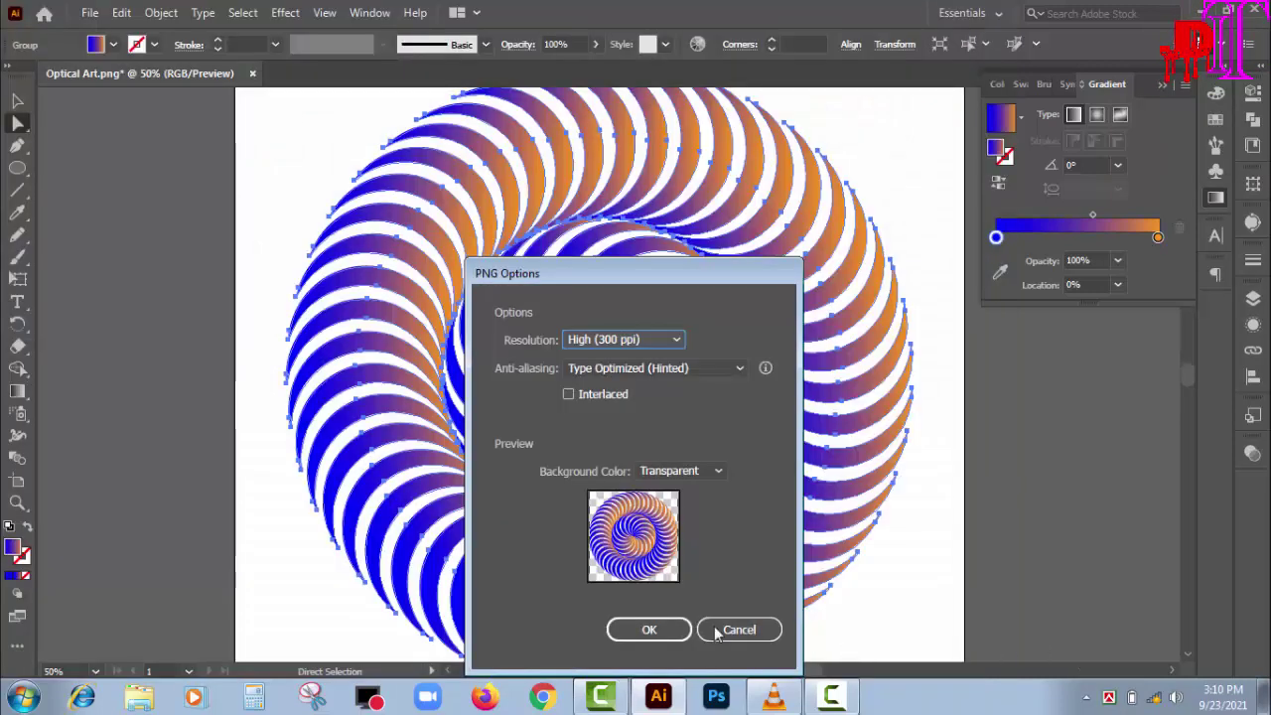
left_click(650, 633)
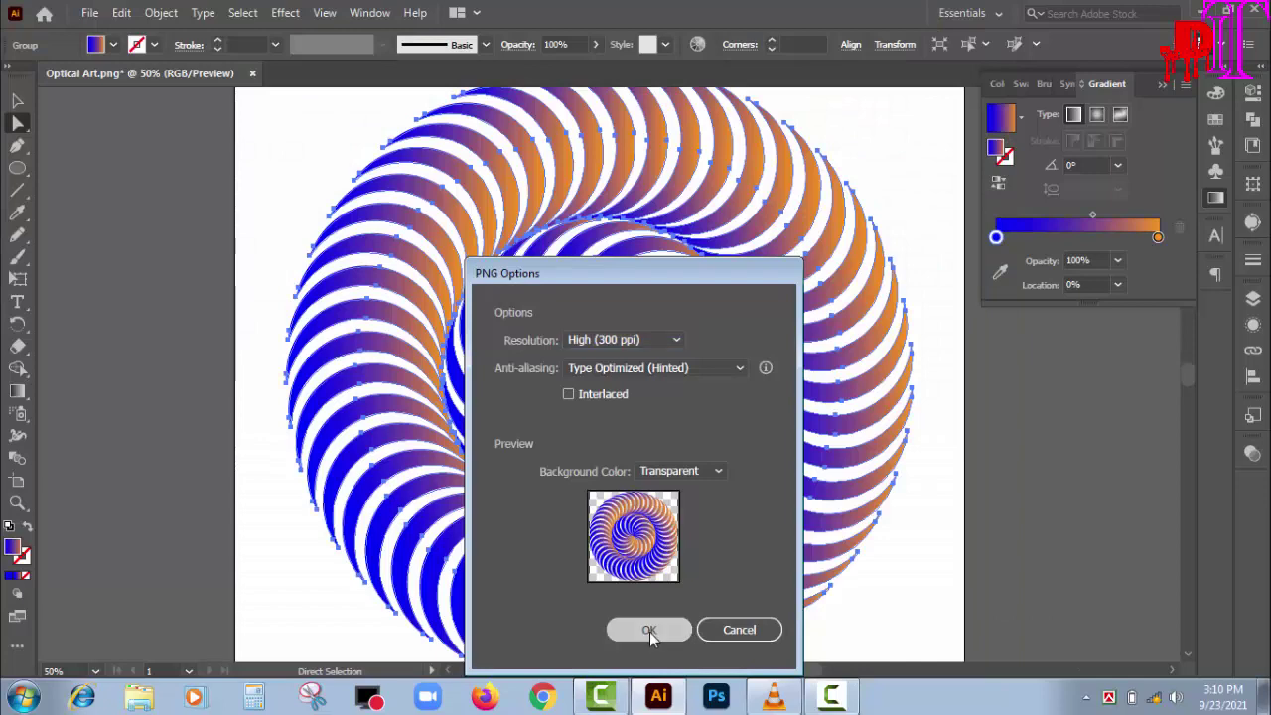
Open Optical Art and then Optical-Art in Photo Viewer, then return to Illustrator
left_click(1197, 9)
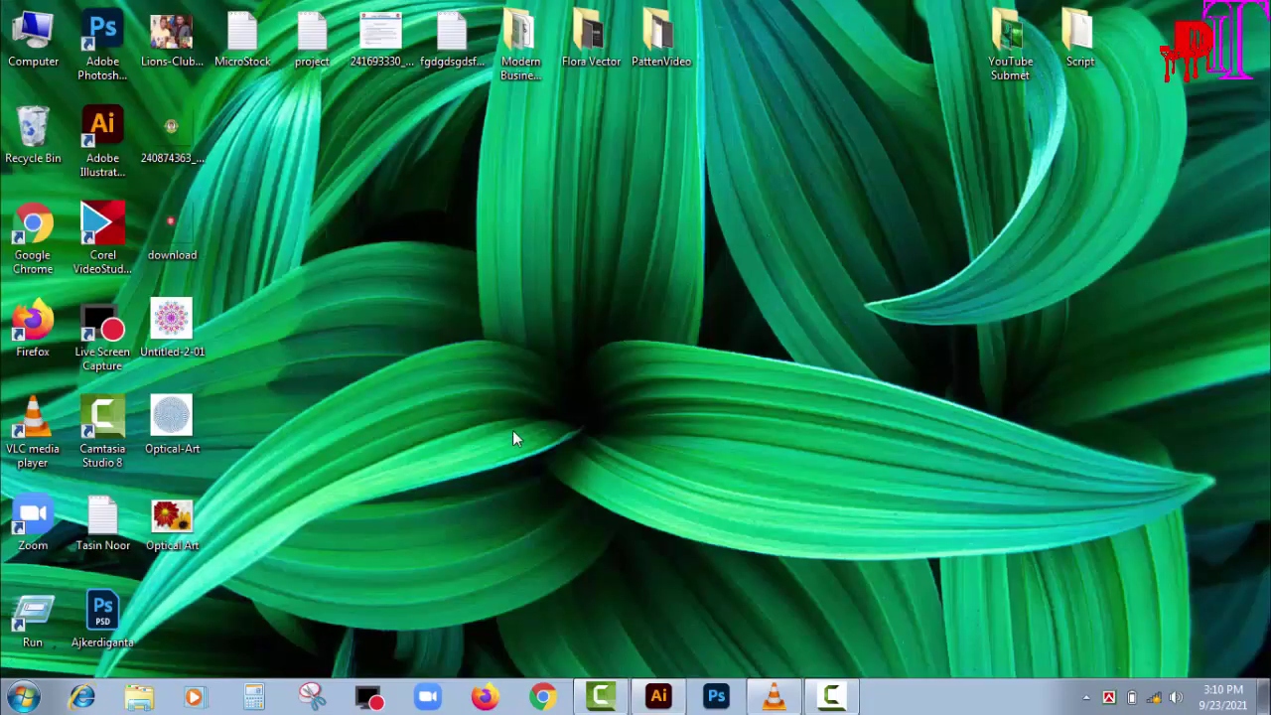
double_click(175, 515)
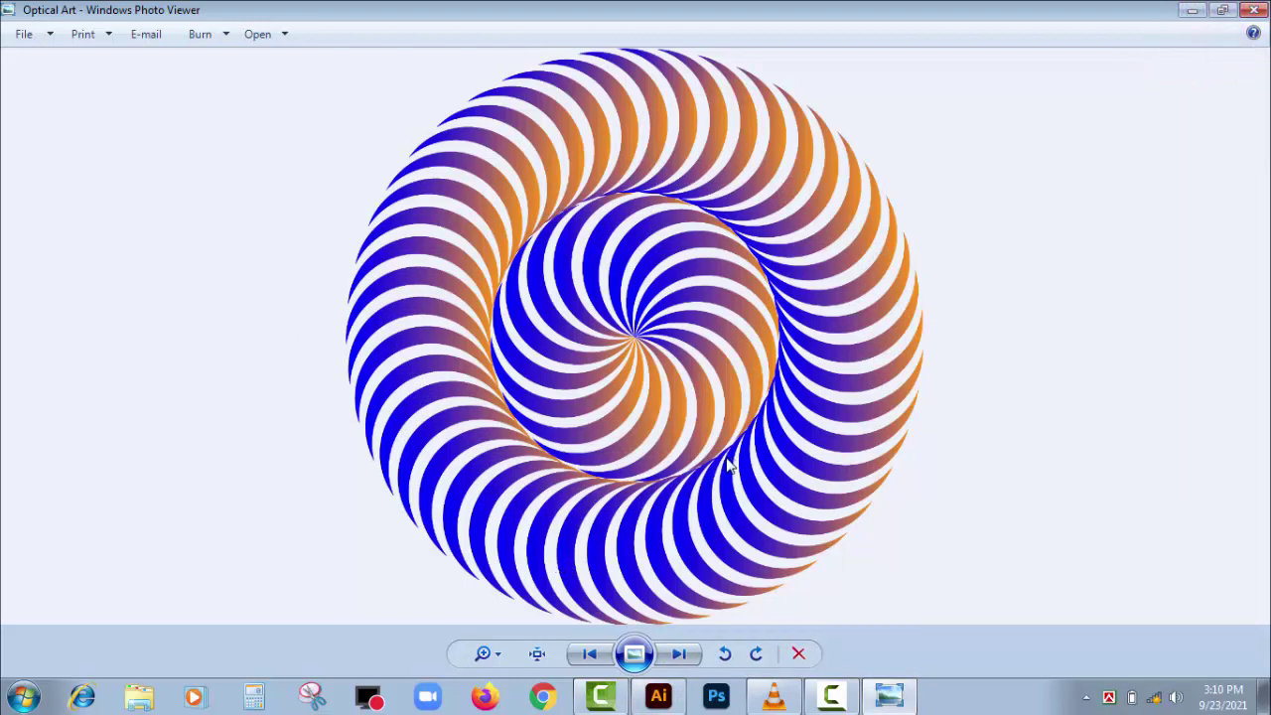
left_click(1256, 12)
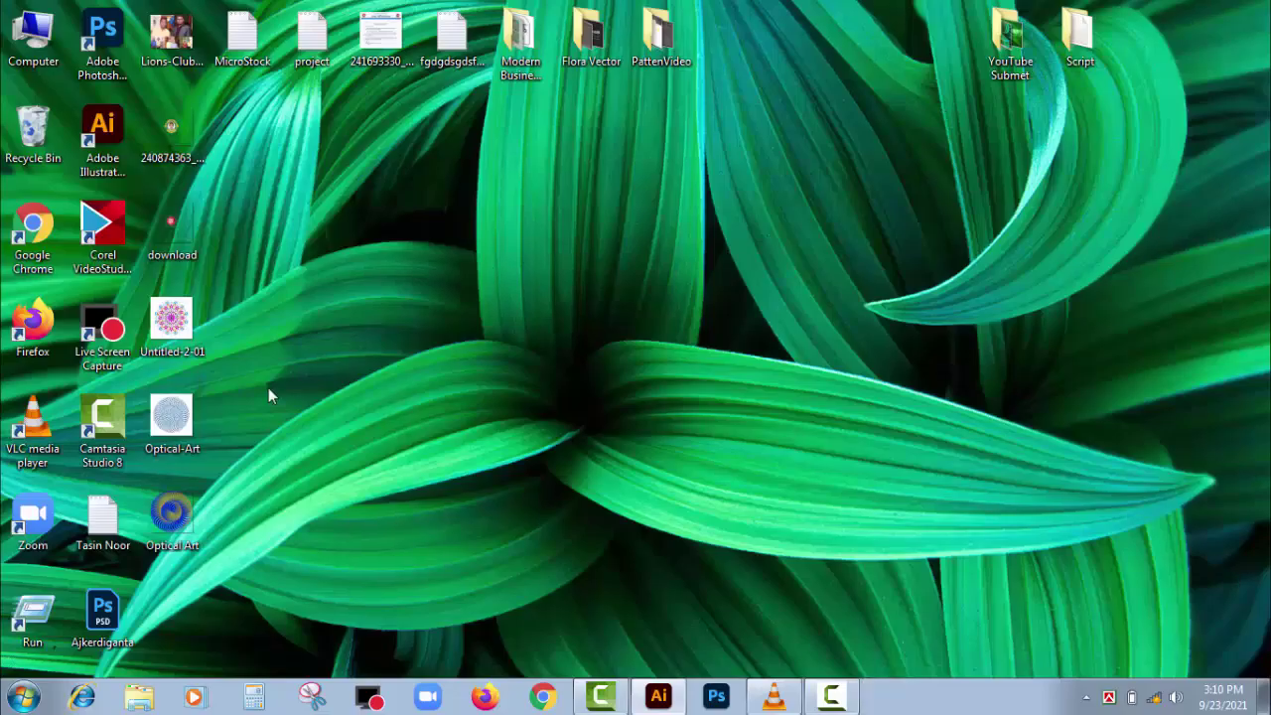
double_click(173, 417)
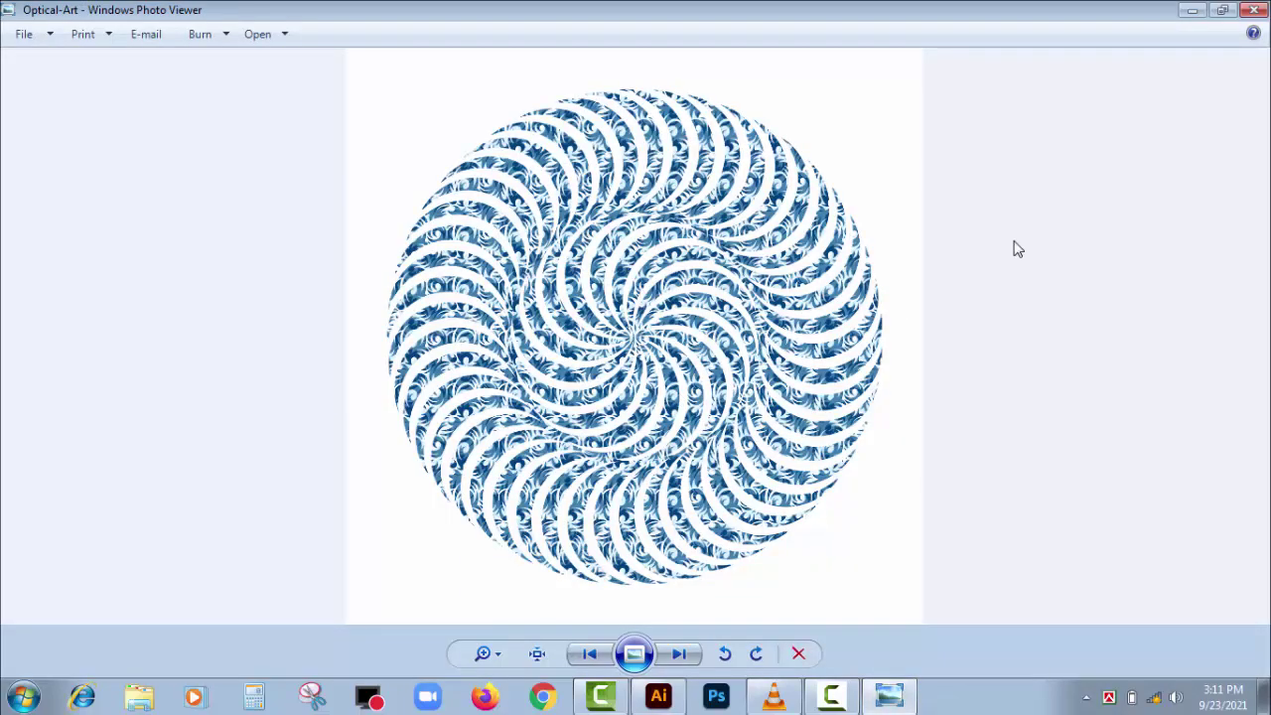
left_click(1255, 10)
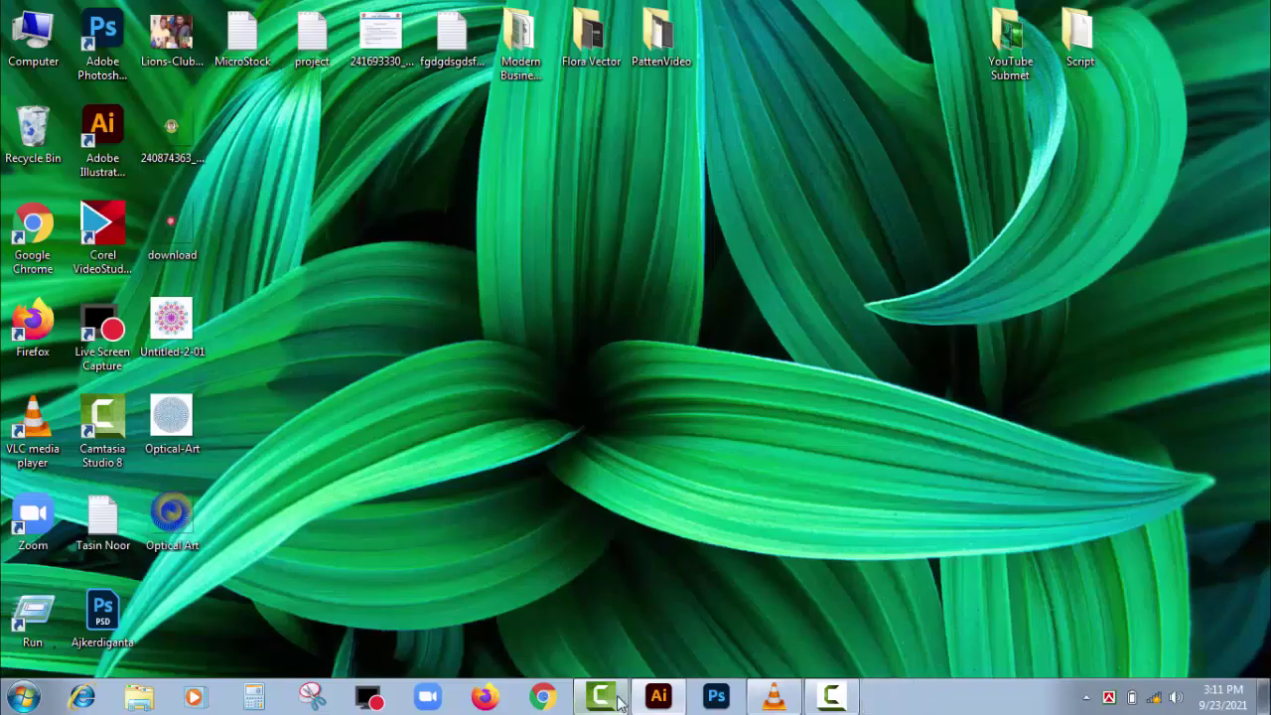
left_click(659, 698)
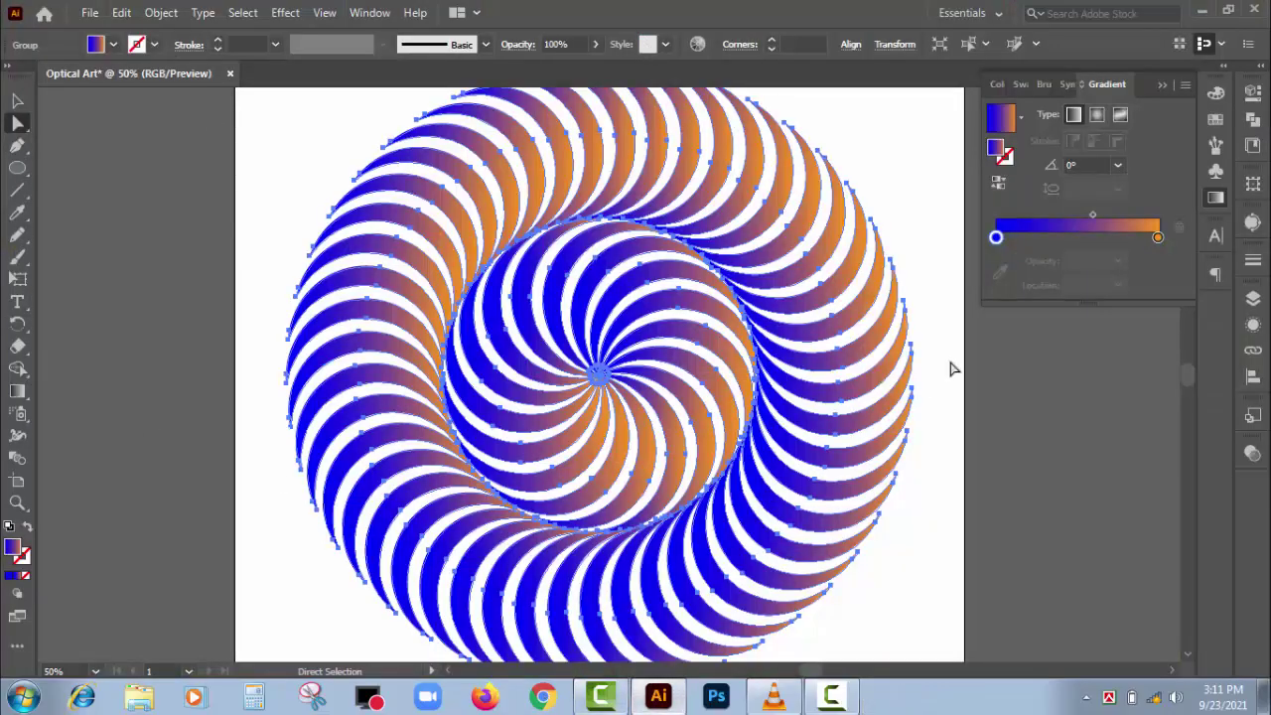
Fill the spiral with the blue ornamental pattern and export it as 300 ppi PNG '2' to the Desktop
left_click(1214, 119)
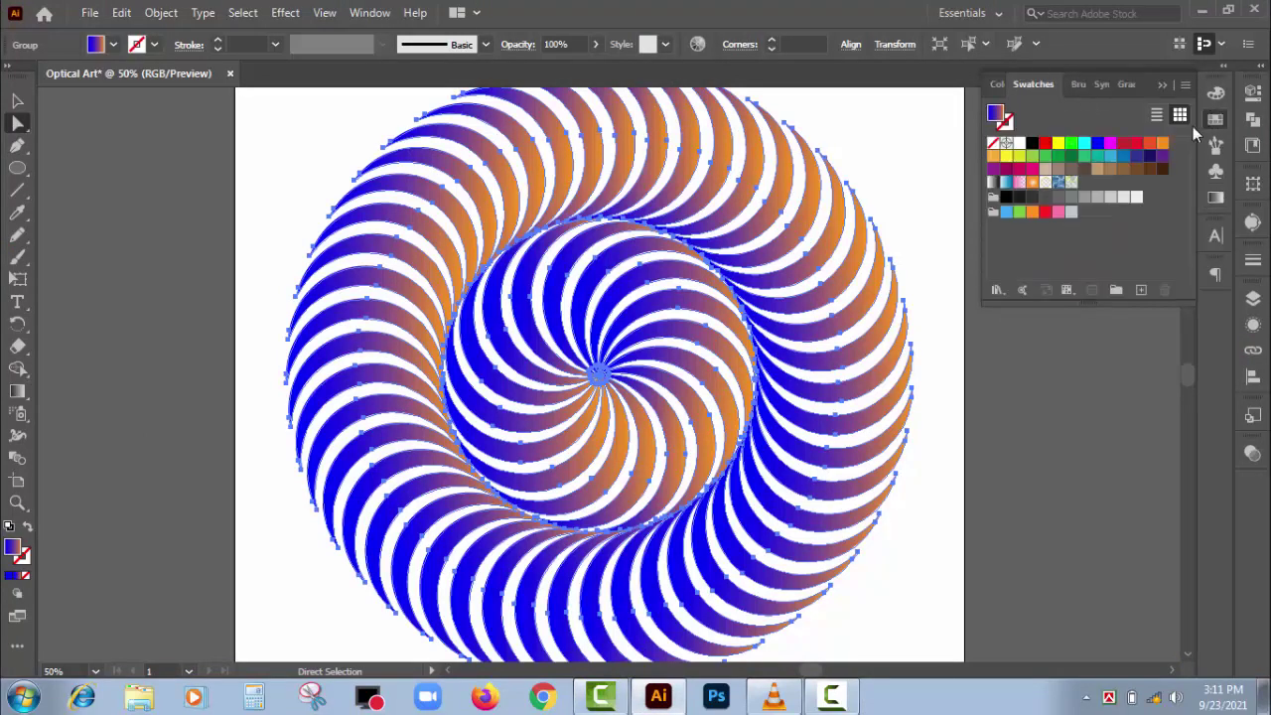
left_click(1058, 182)
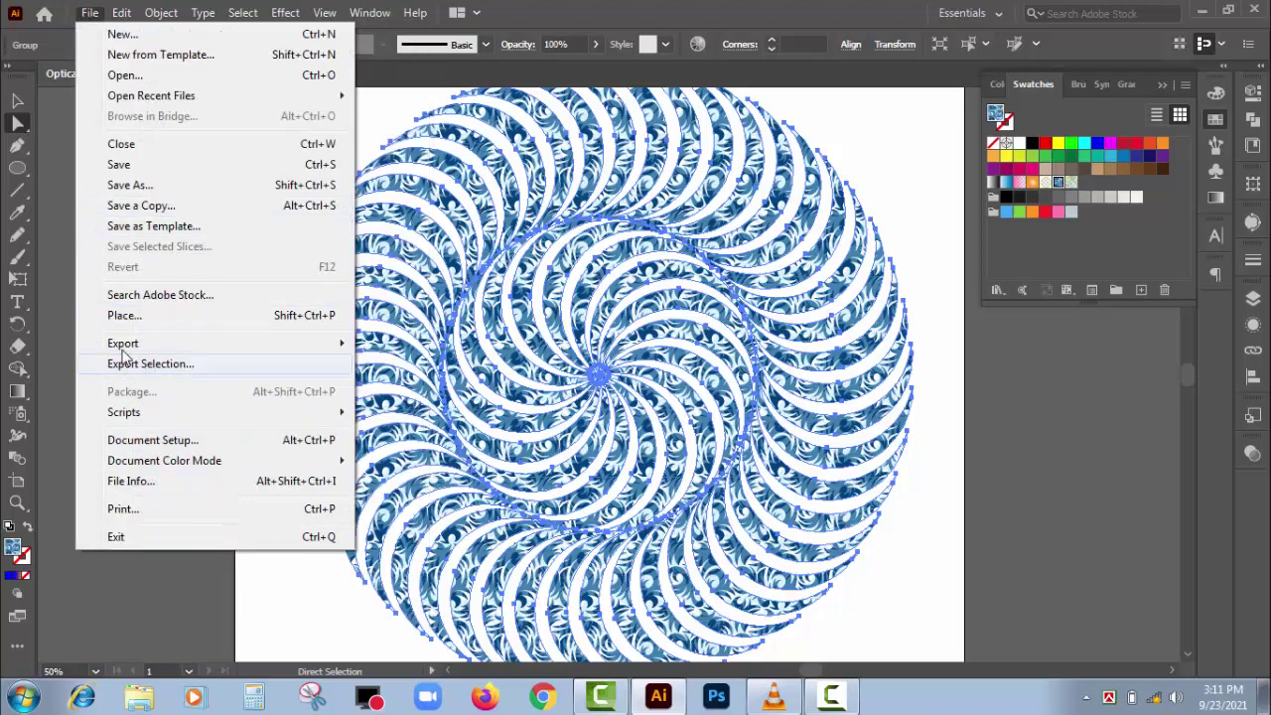
mouse_move(123, 342)
left_click(411, 363)
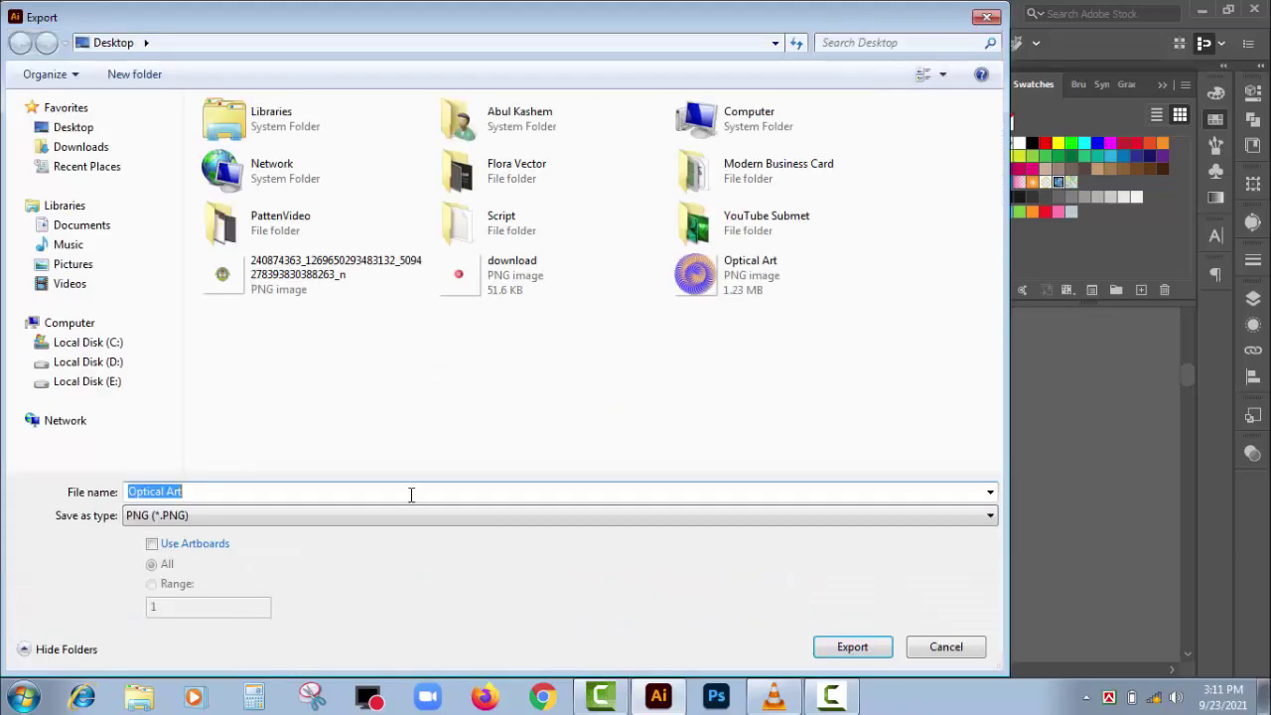
left_click(850, 654)
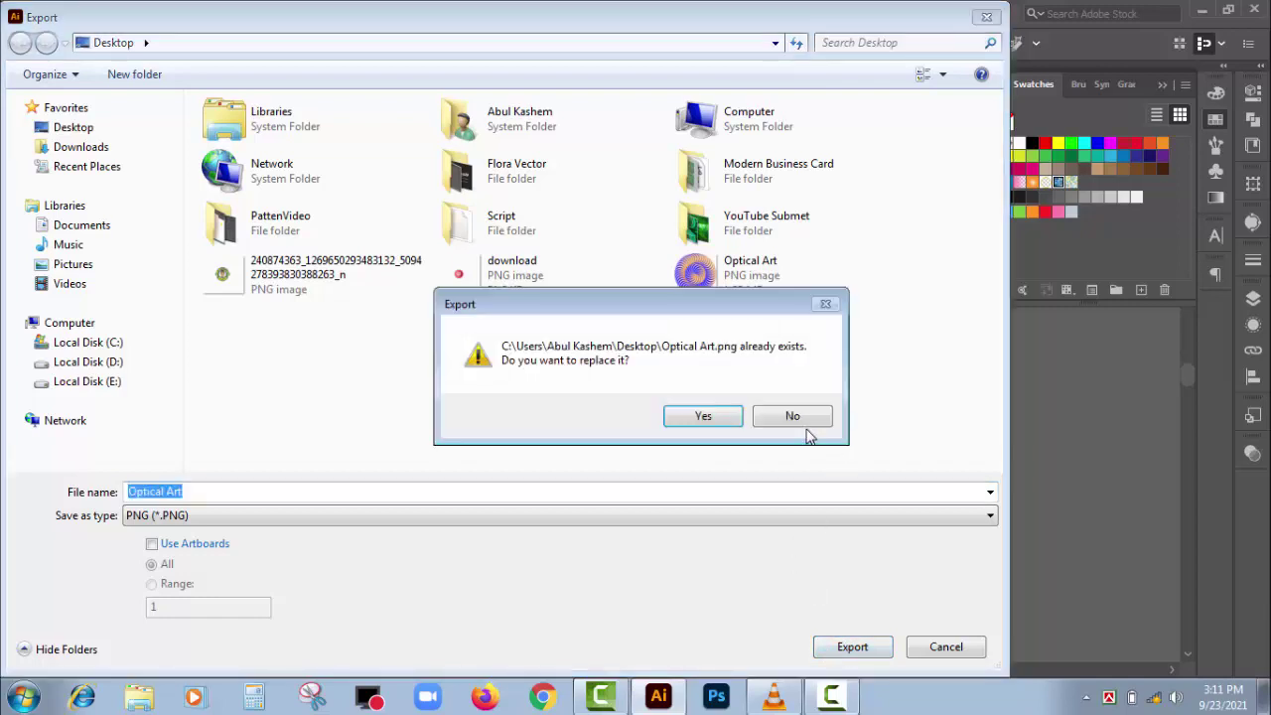
left_click(801, 415)
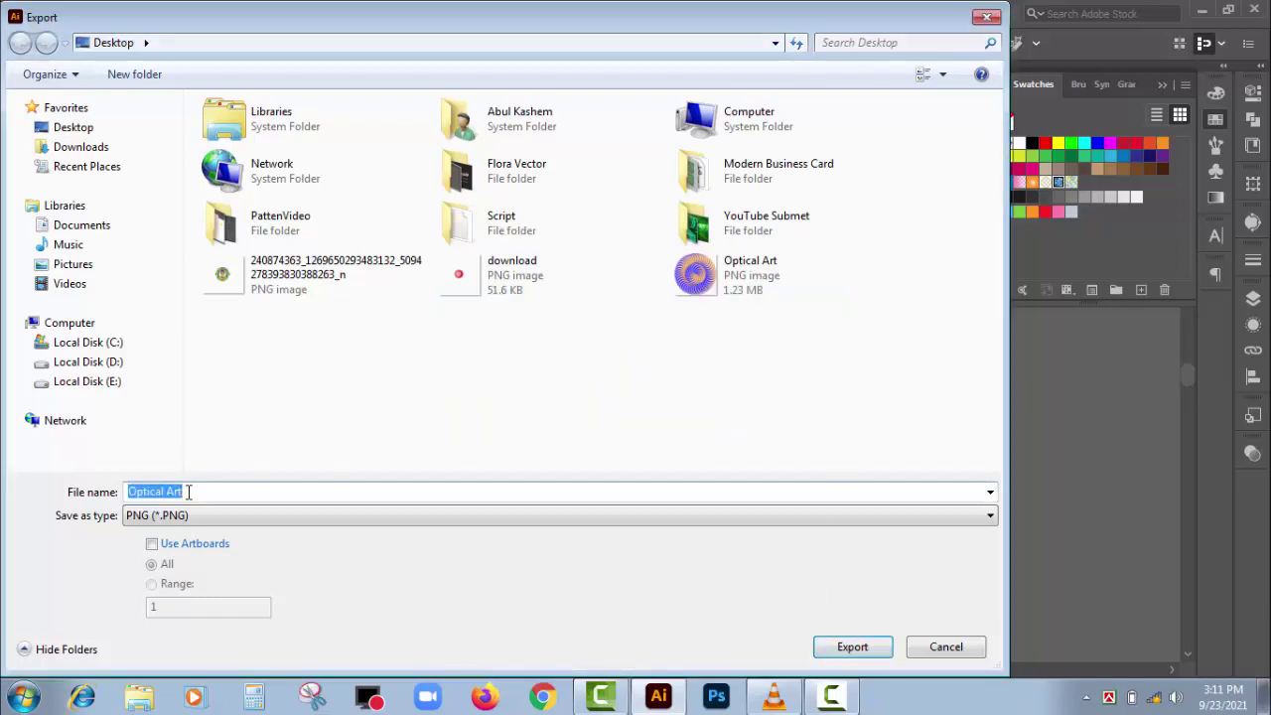
type("2")
left_click(852, 646)
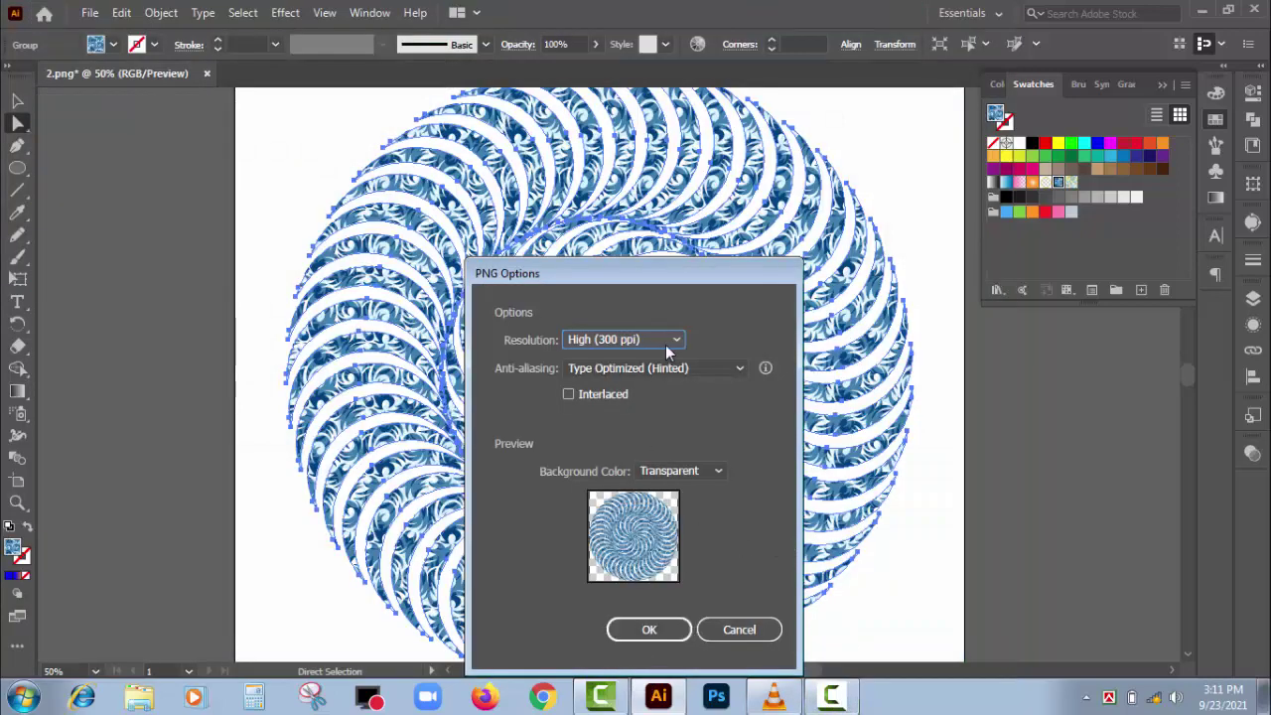
left_click(662, 340)
left_click(661, 340)
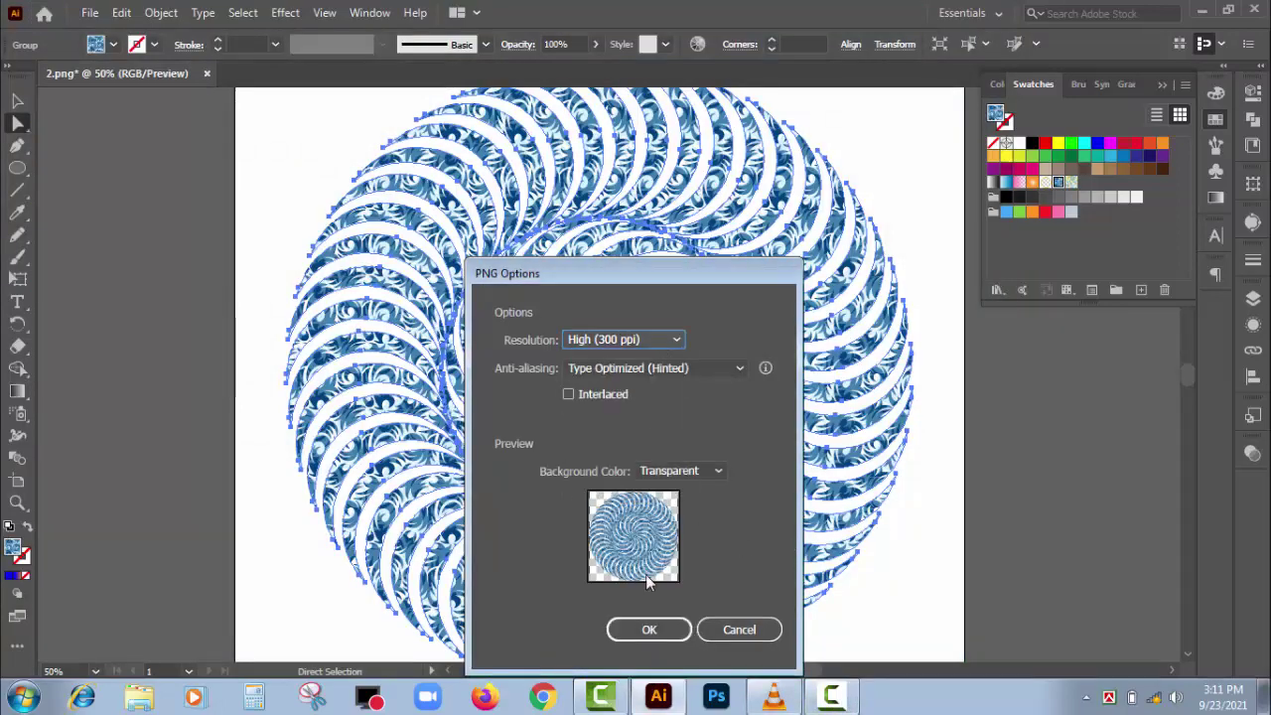
left_click(646, 631)
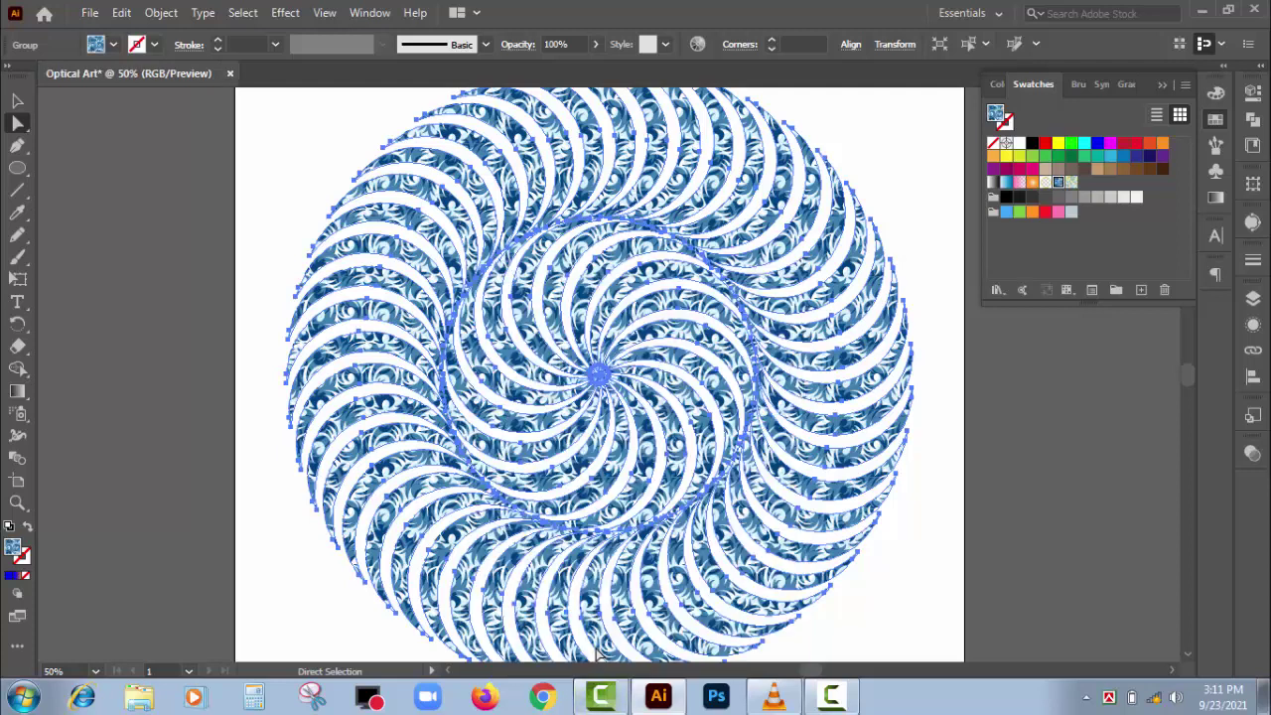
Open image 2 in Photo Viewer and flip through Optical-Art and Optical Art to compare
left_click(1200, 10)
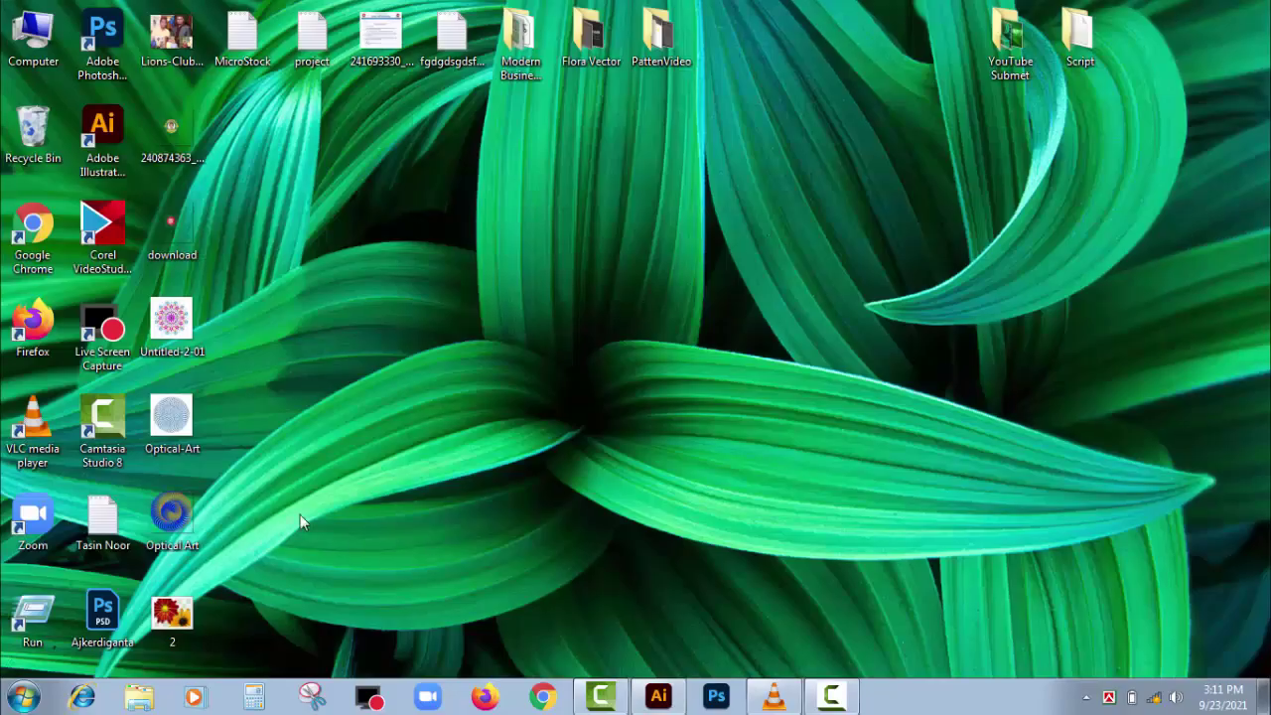
double_click(179, 613)
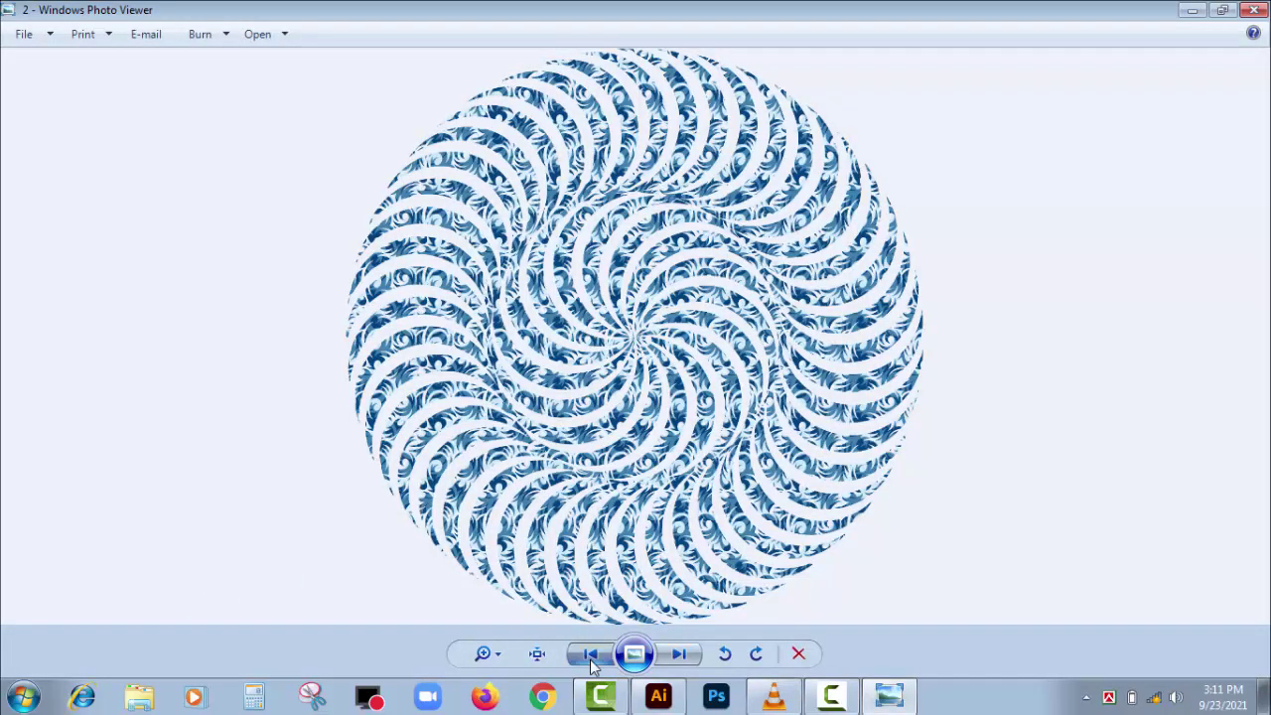
left_click(589, 659)
left_click(590, 659)
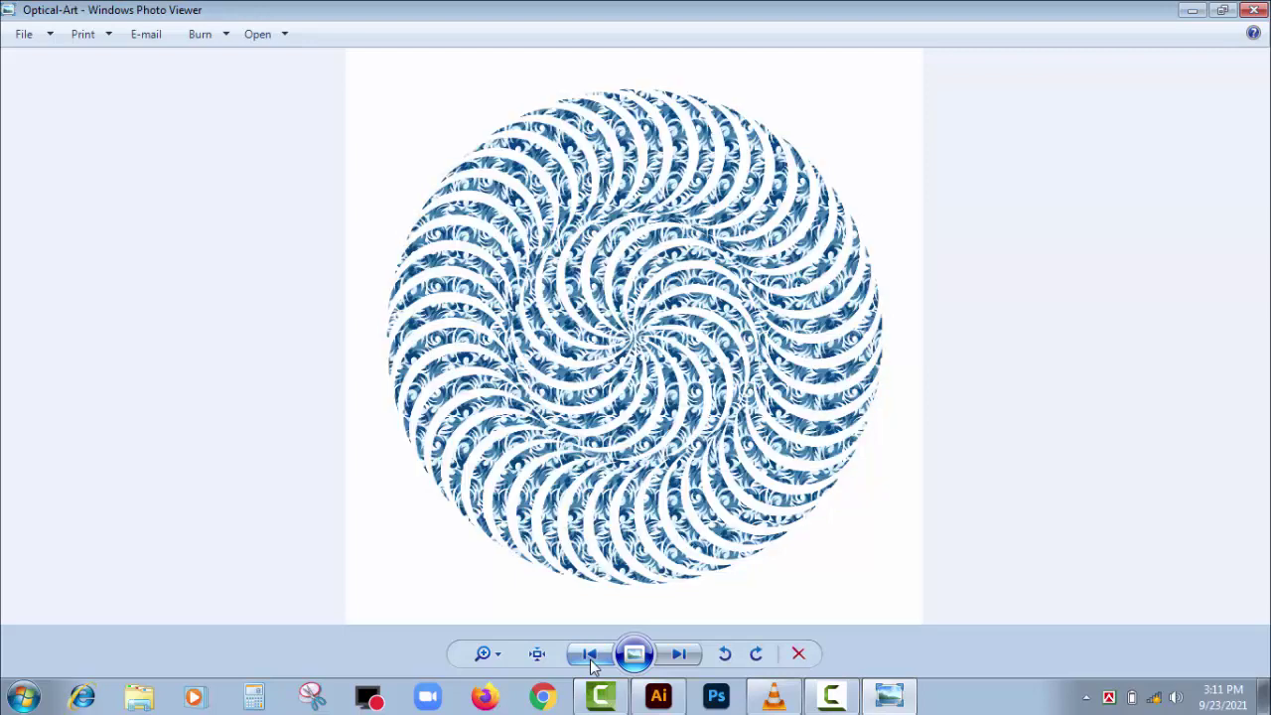
left_click(678, 657)
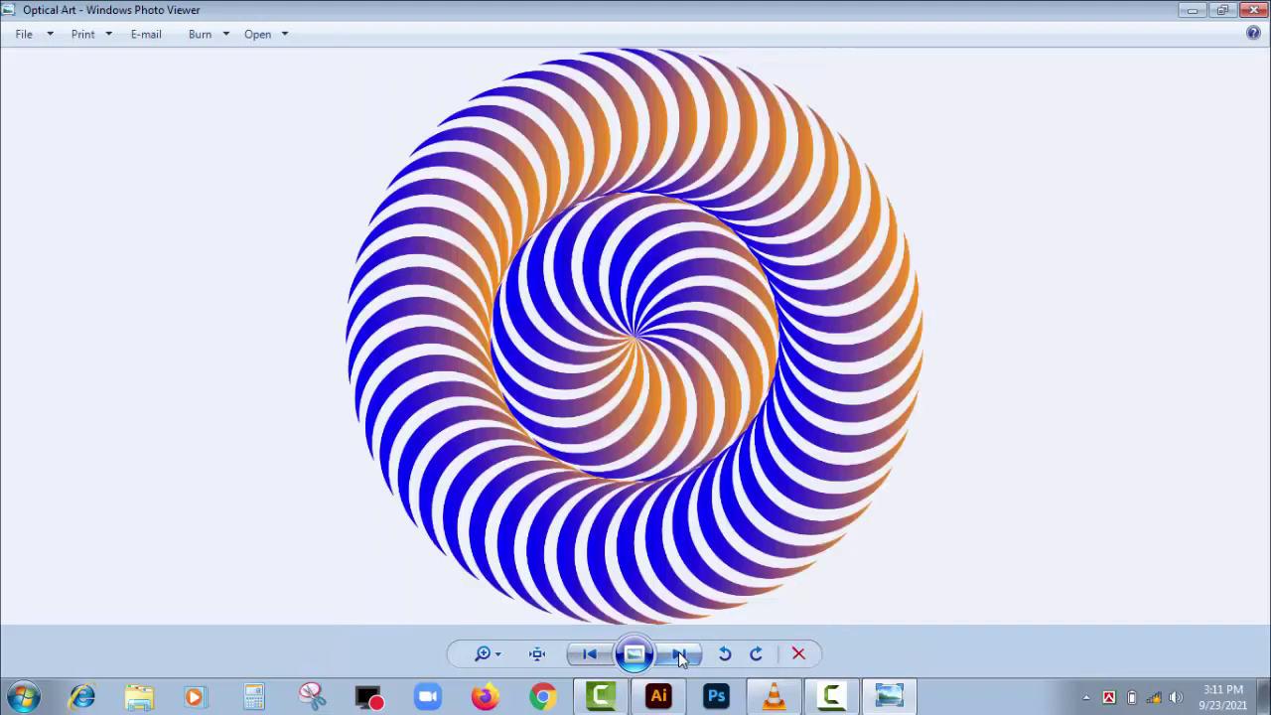
left_click(681, 660)
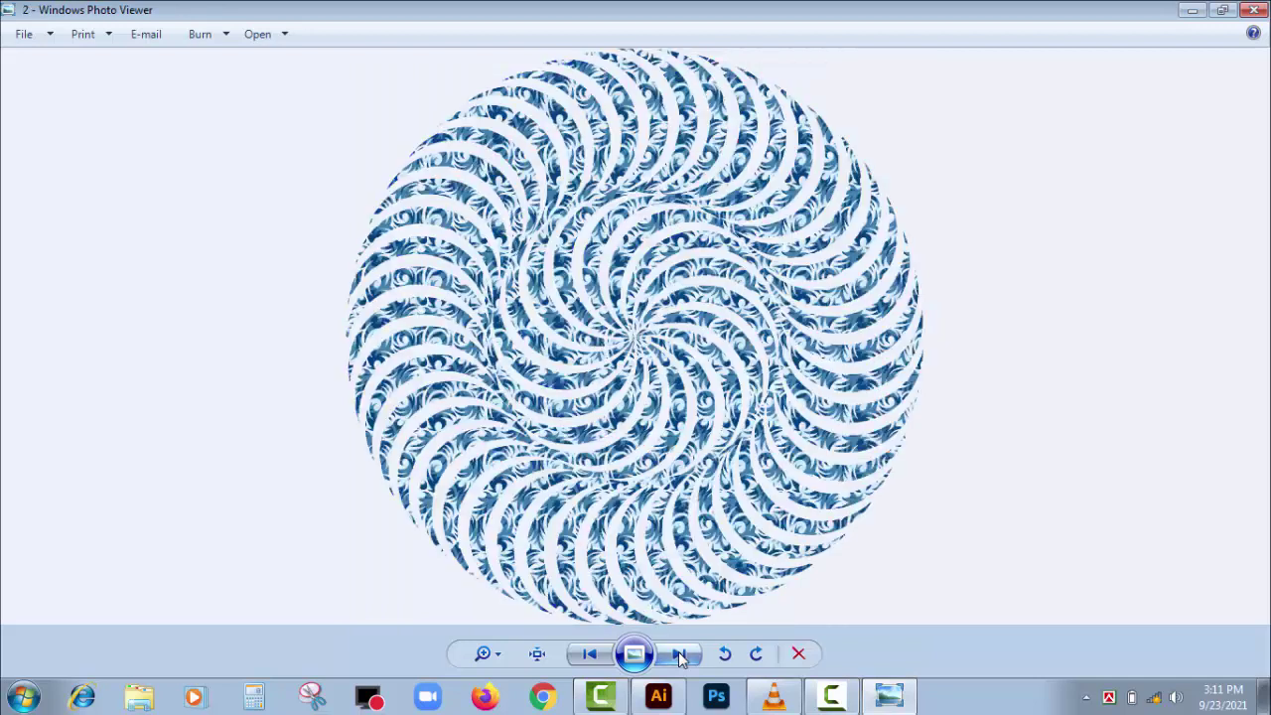